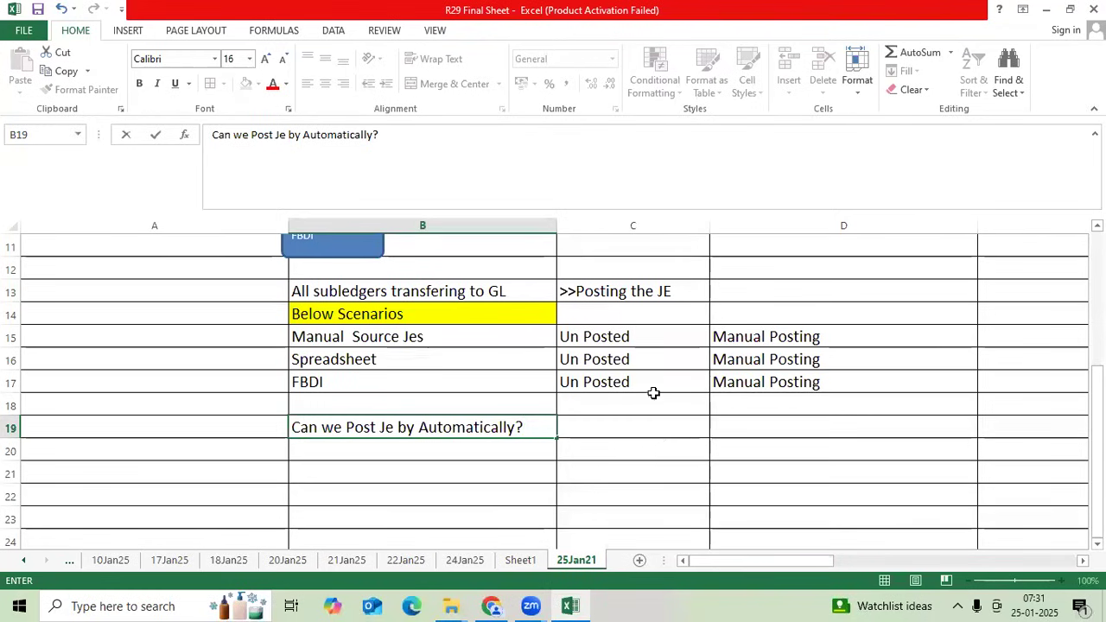
- Select the Inventory, FA, CM, Procurement and General Ledger boxes in the posting diagram
scroll(639, 449, "up", 2)
scroll(611, 417, "up", 2)
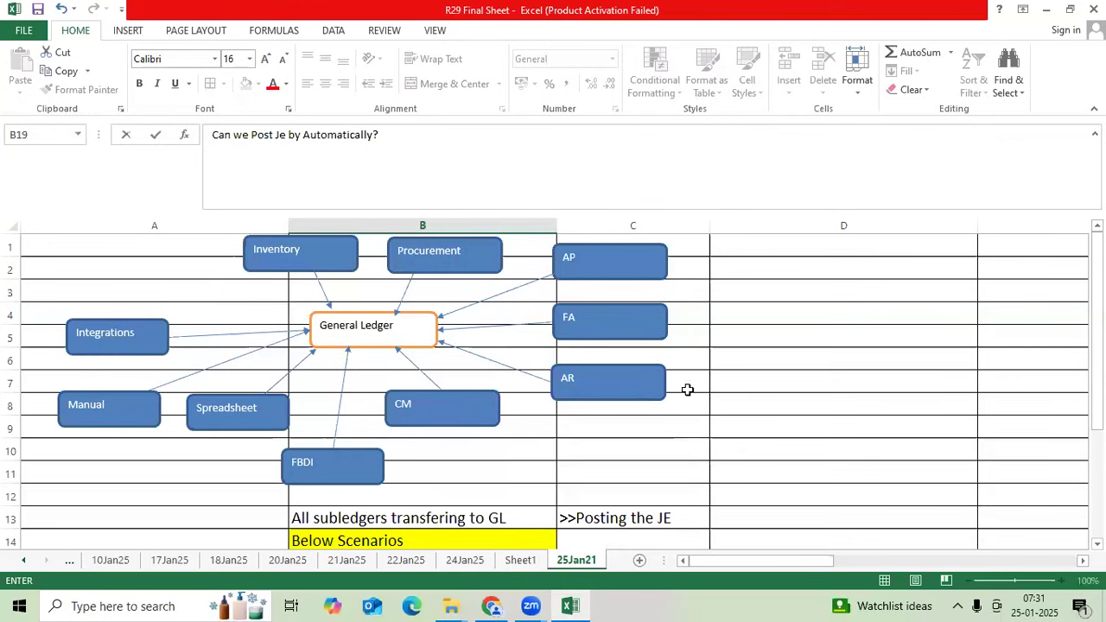
left_click(320, 257)
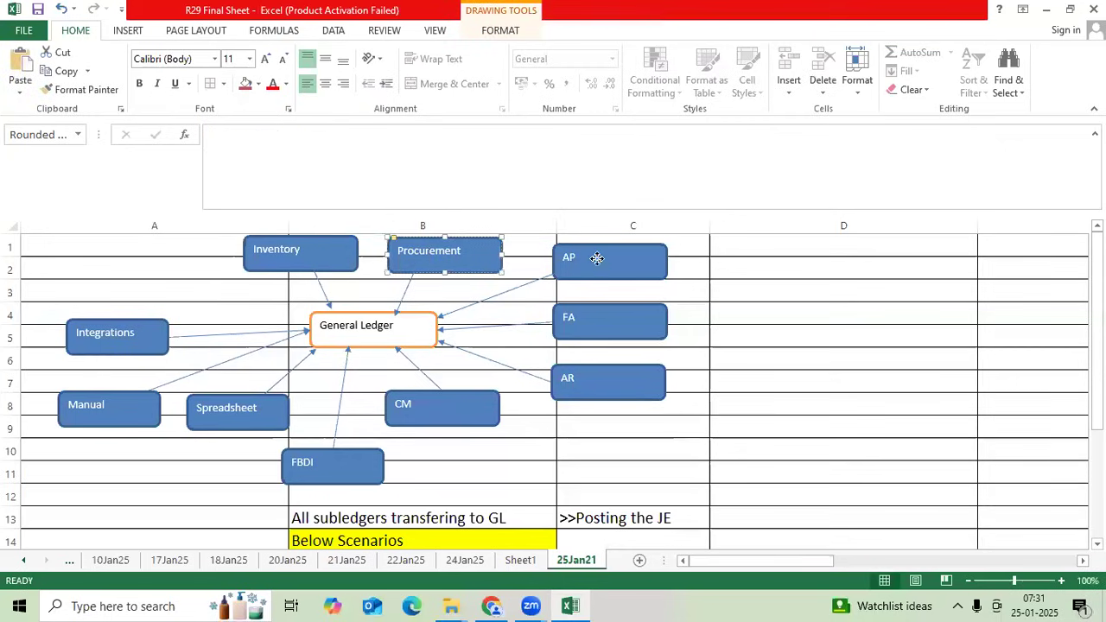
left_click(584, 319)
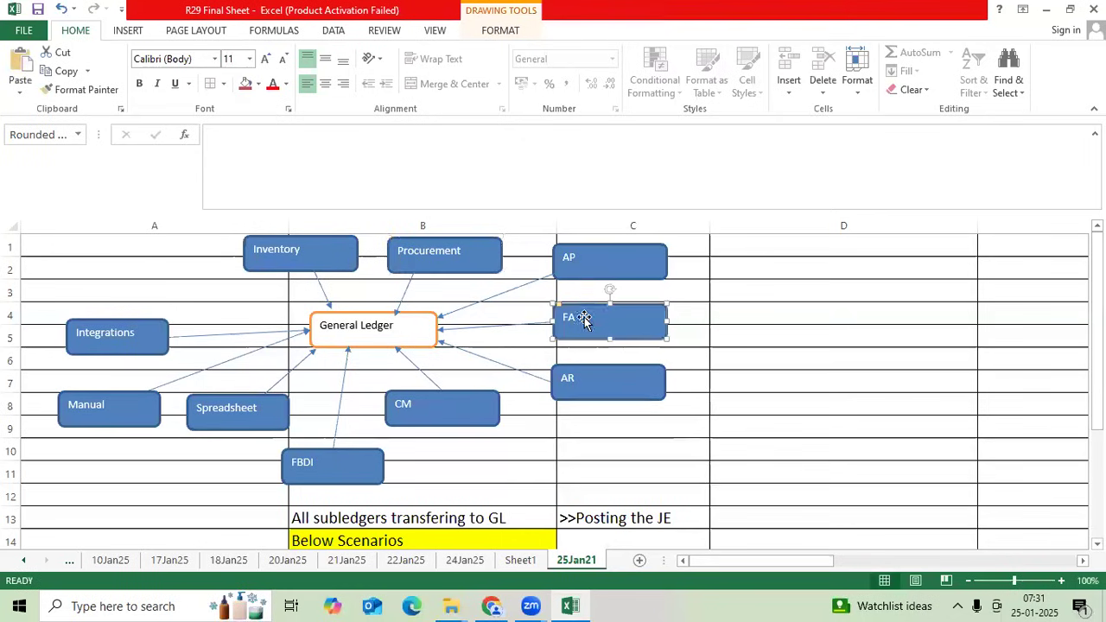
left_click(458, 403)
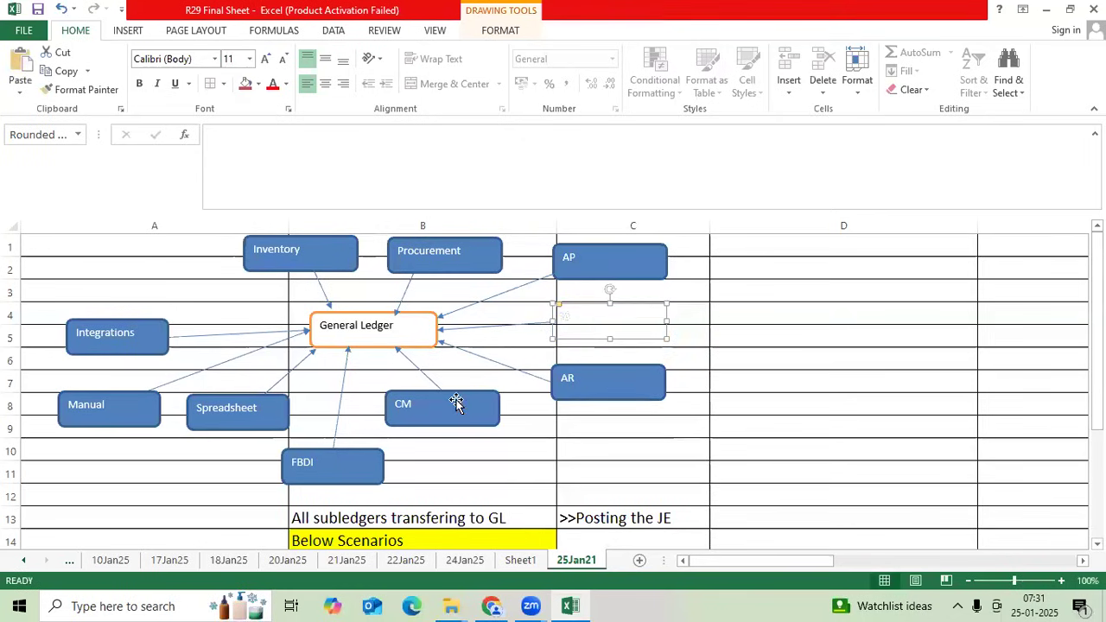
left_click(384, 300)
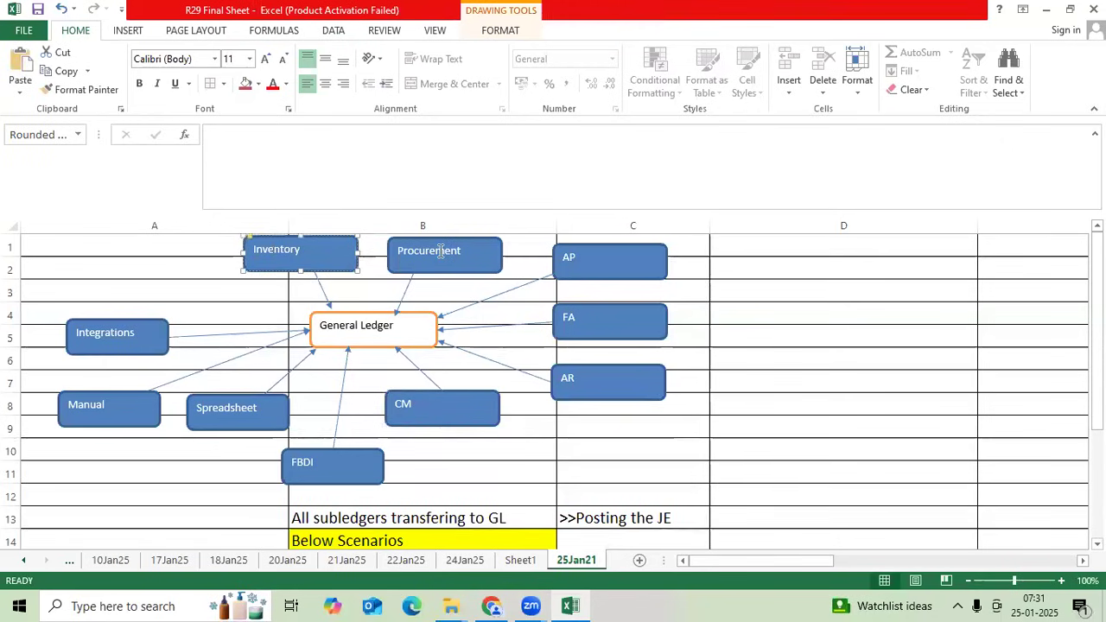
left_click(439, 251)
left_click(393, 332)
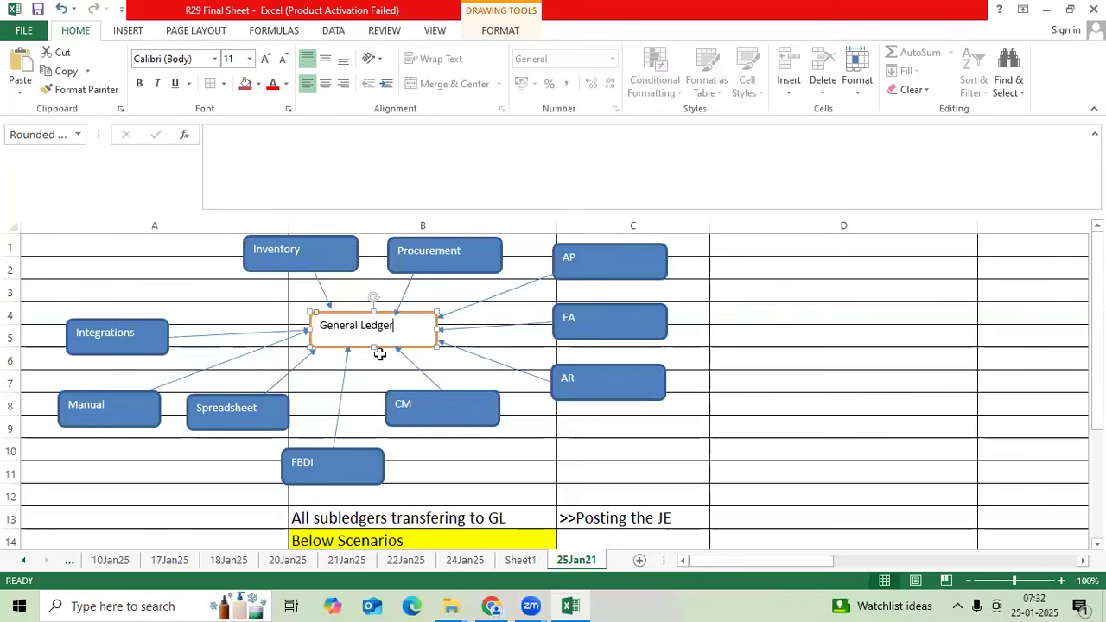
- Select the FBDI, Spreadsheet, Manual and Integrations source boxes, then General Ledger, FA, AR and CM
left_click(348, 468)
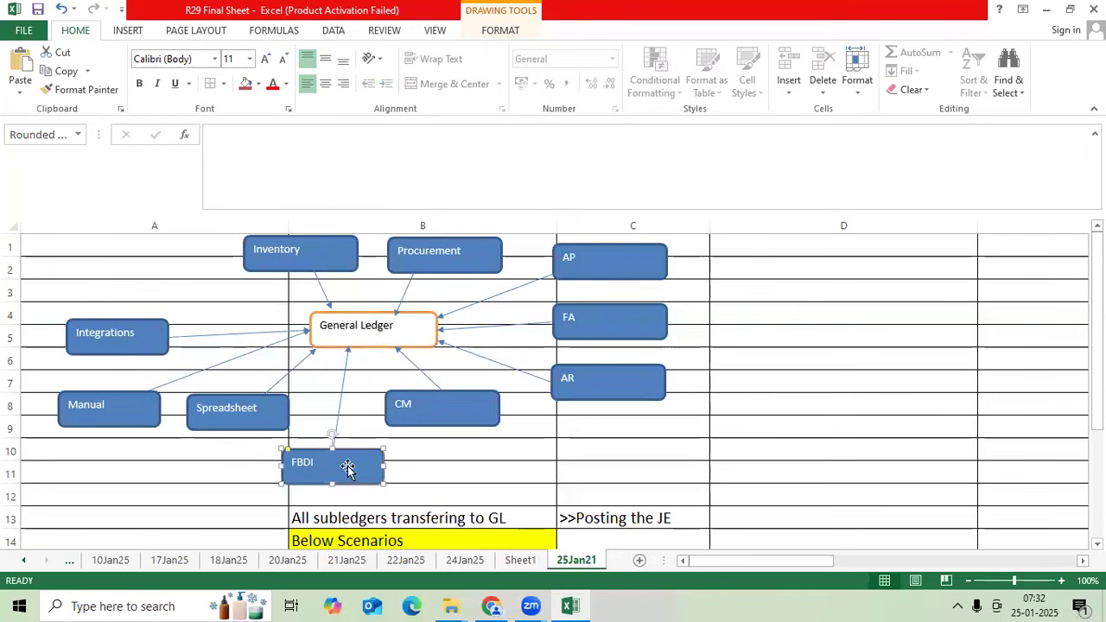
left_click(240, 413)
left_click(103, 404)
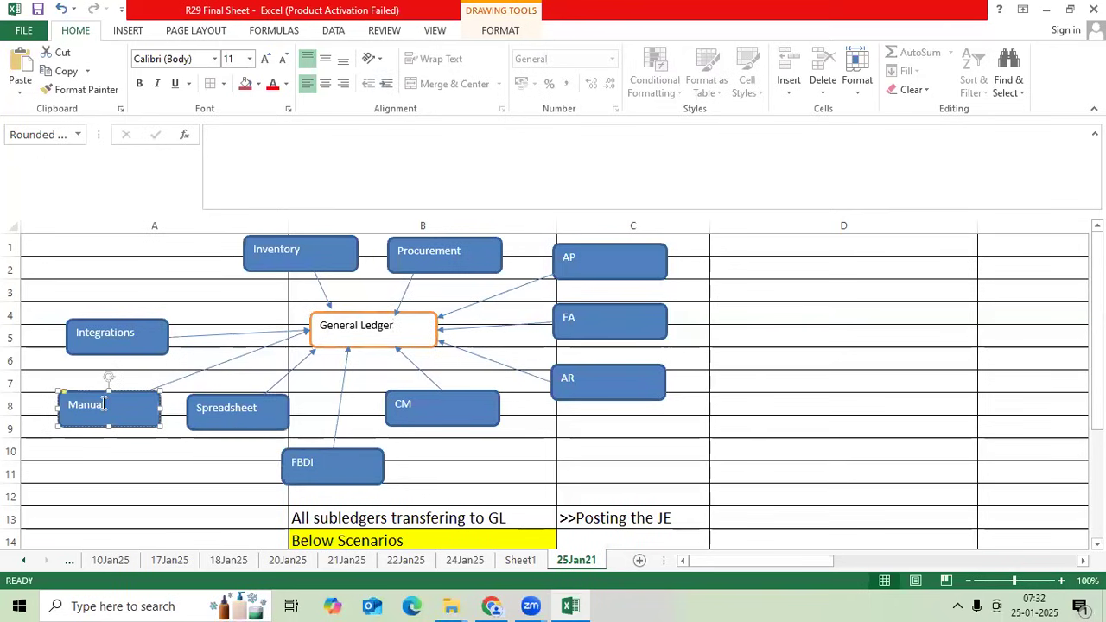
left_click(103, 331)
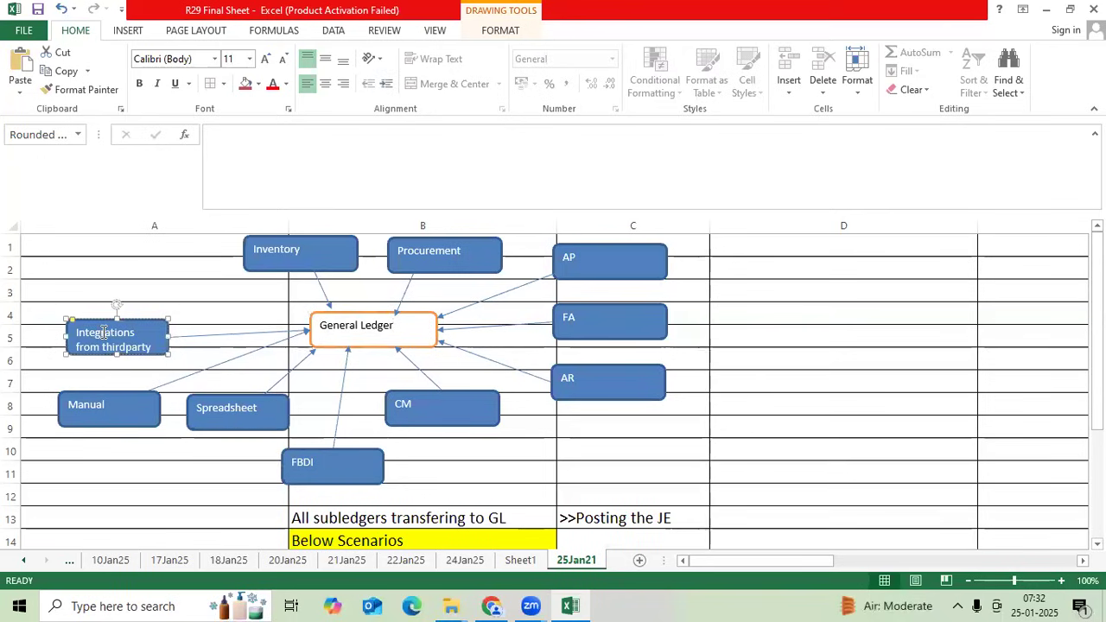
left_click(355, 325)
scroll(391, 343, "down", 2)
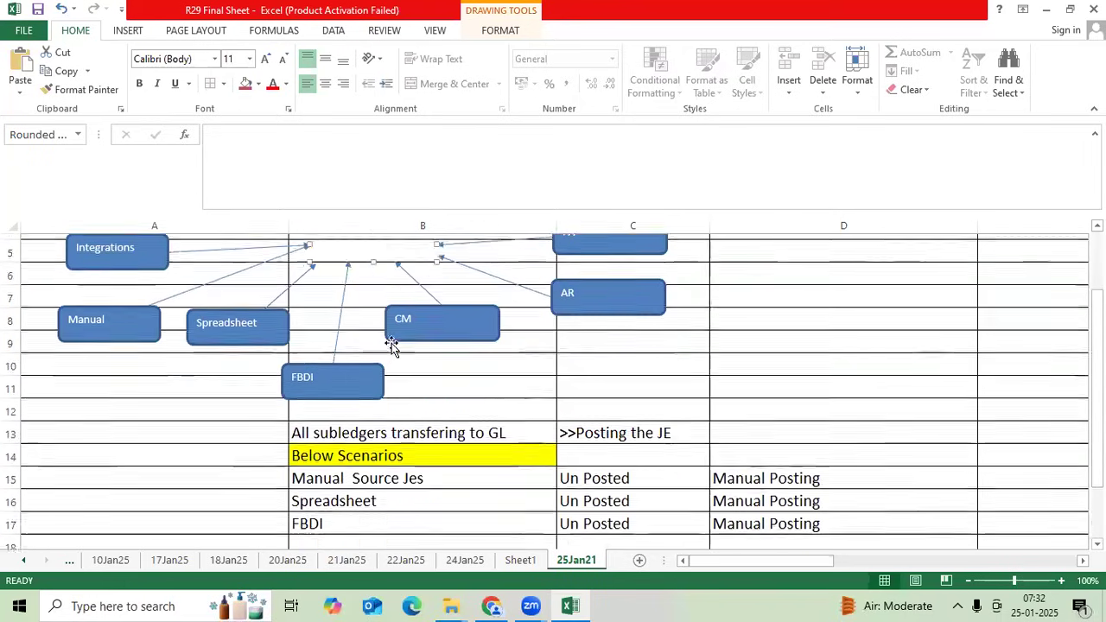
scroll(390, 346, "up", 2)
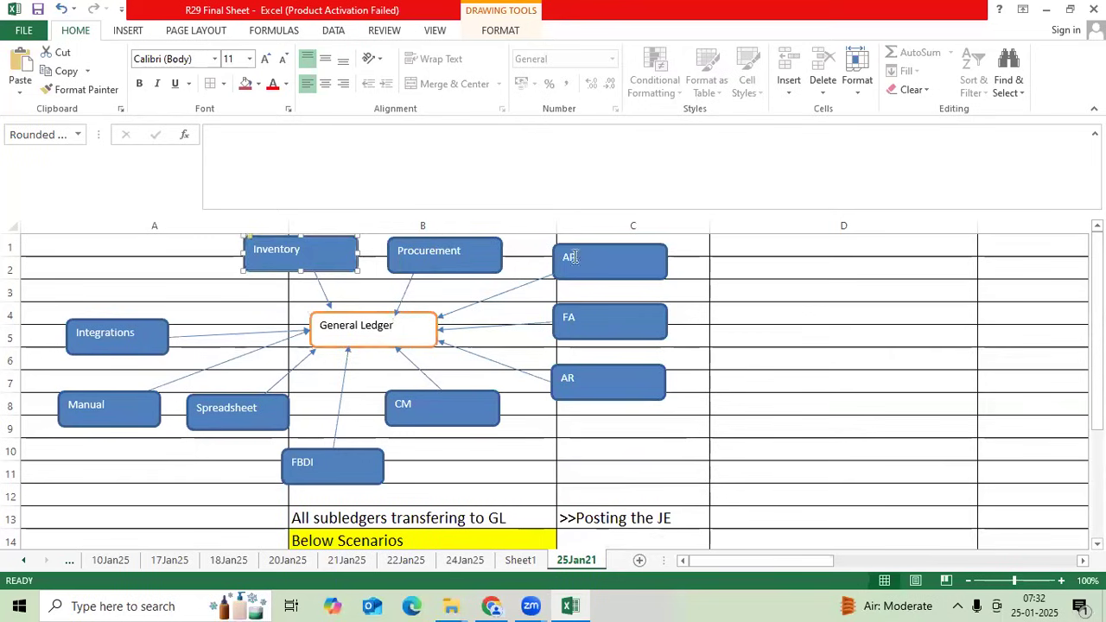
left_click(596, 322)
left_click(592, 383)
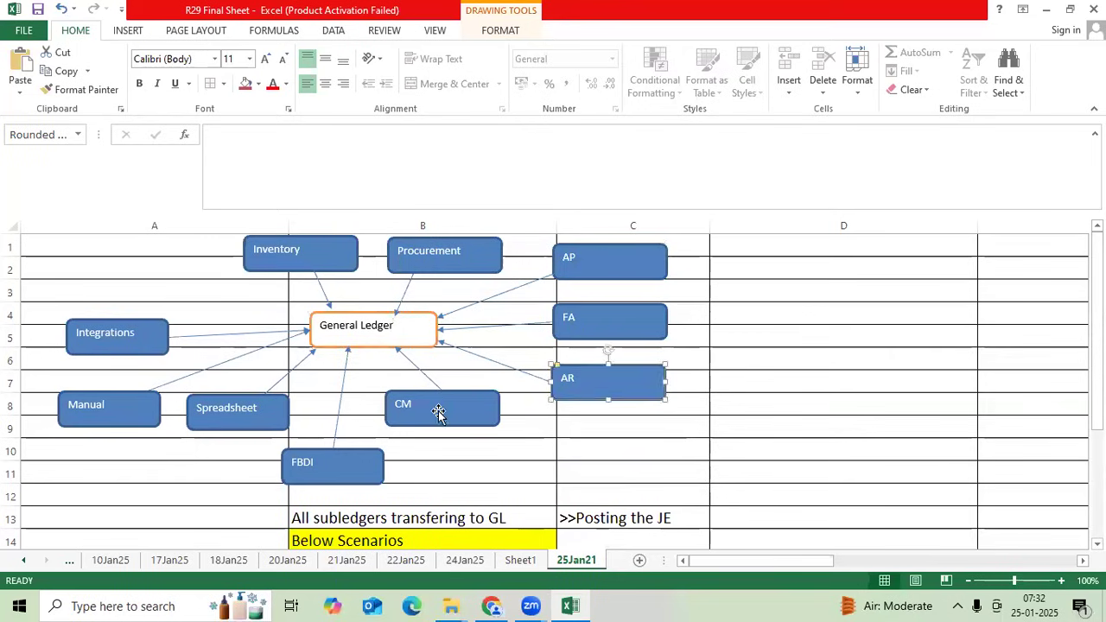
left_click(438, 411)
scroll(435, 410, "down", 4)
scroll(518, 389, "up", 2)
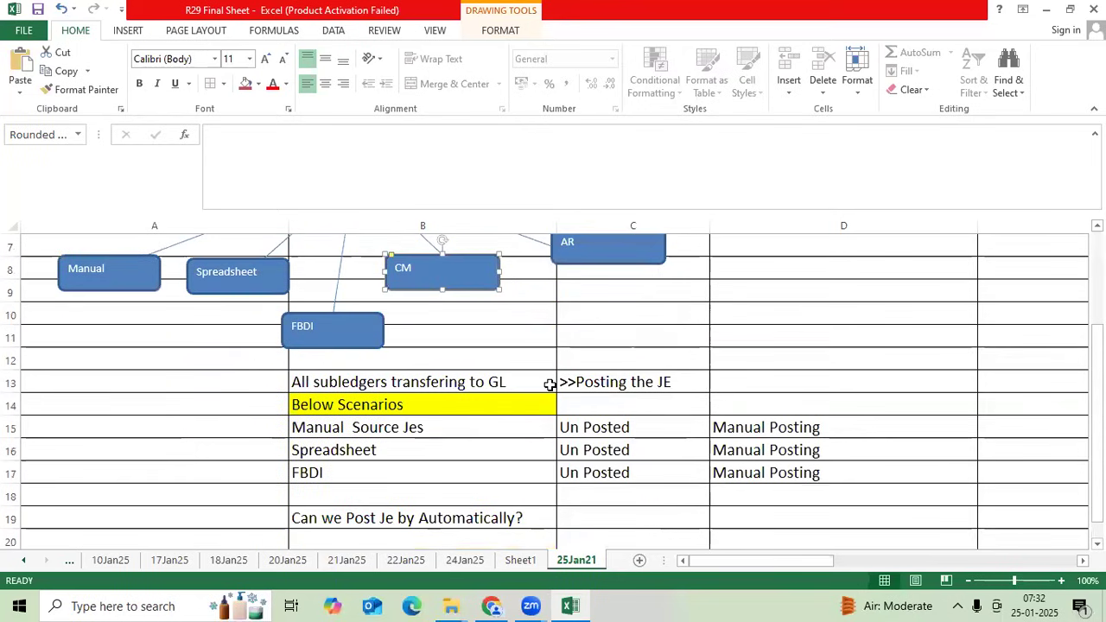
- Add an Integrations row in B18:D18 marked Un Posted and Manual Posting
left_click(617, 386)
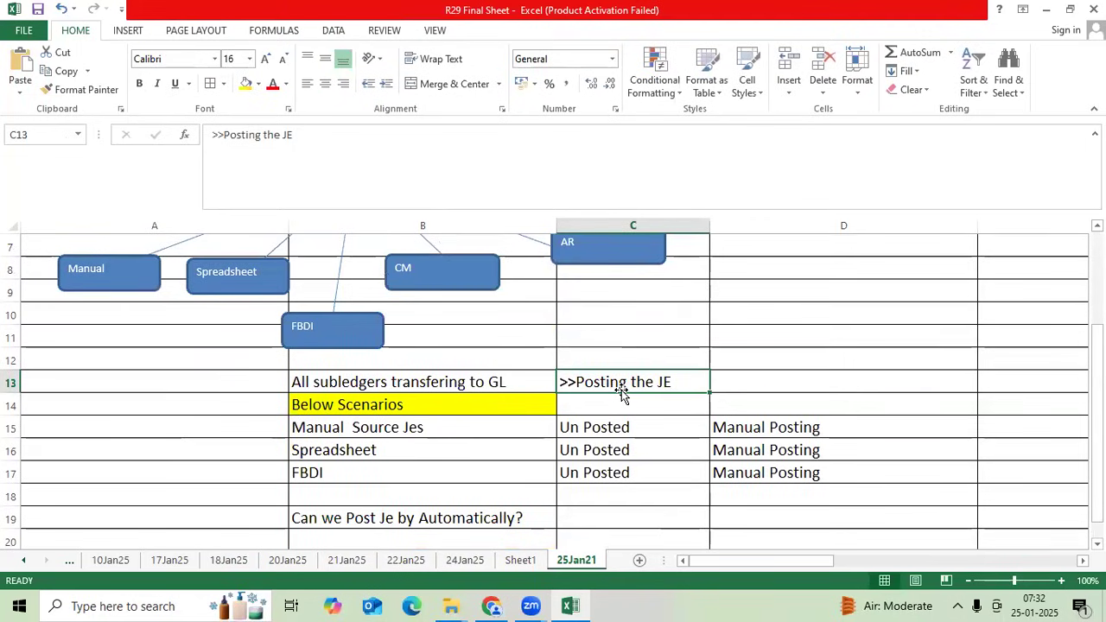
left_click(384, 487)
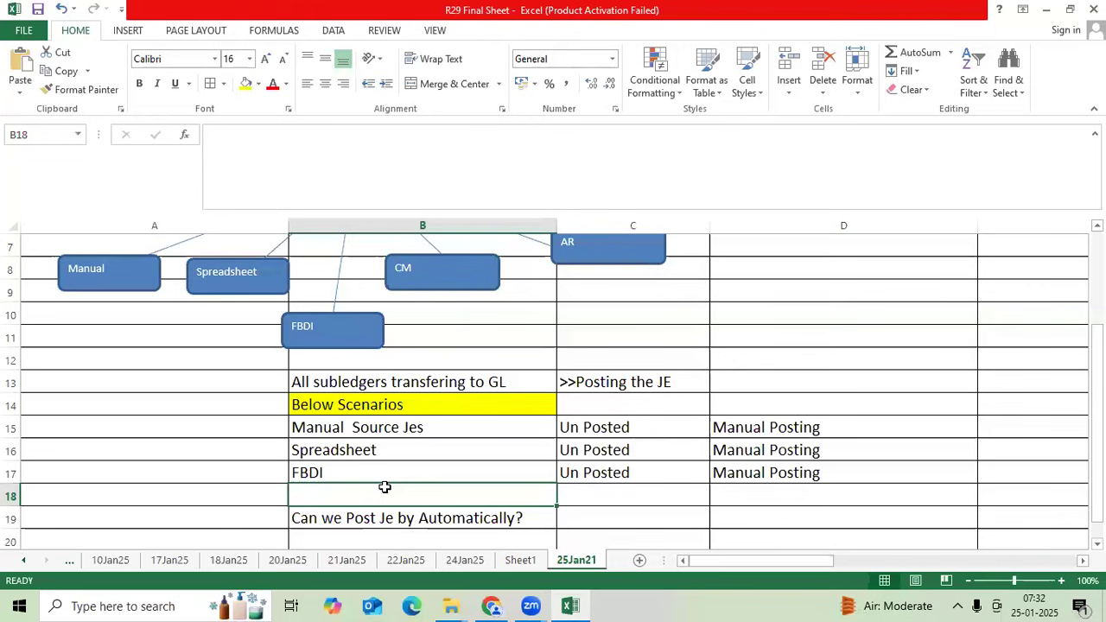
type("Int")
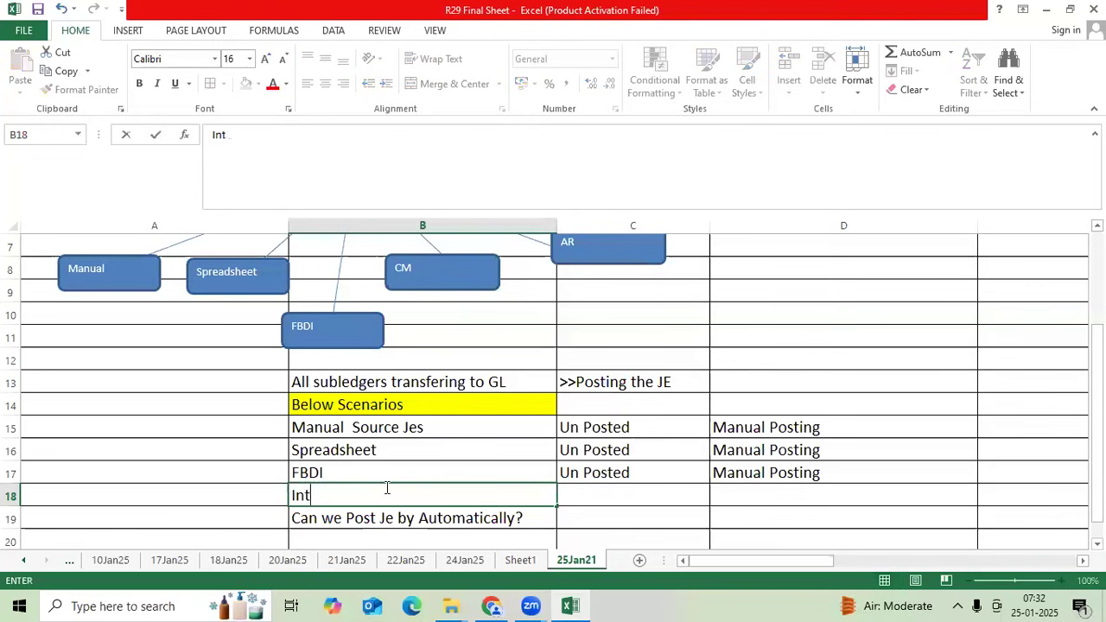
type("egrations")
key("Tab")
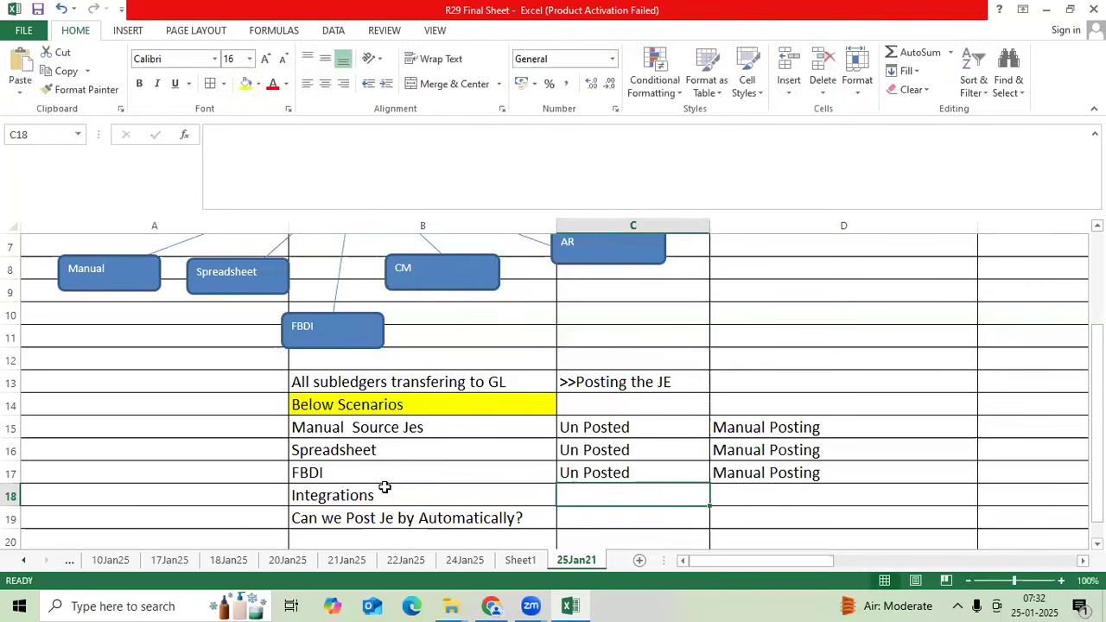
type("U")
key("Tab")
type("M")
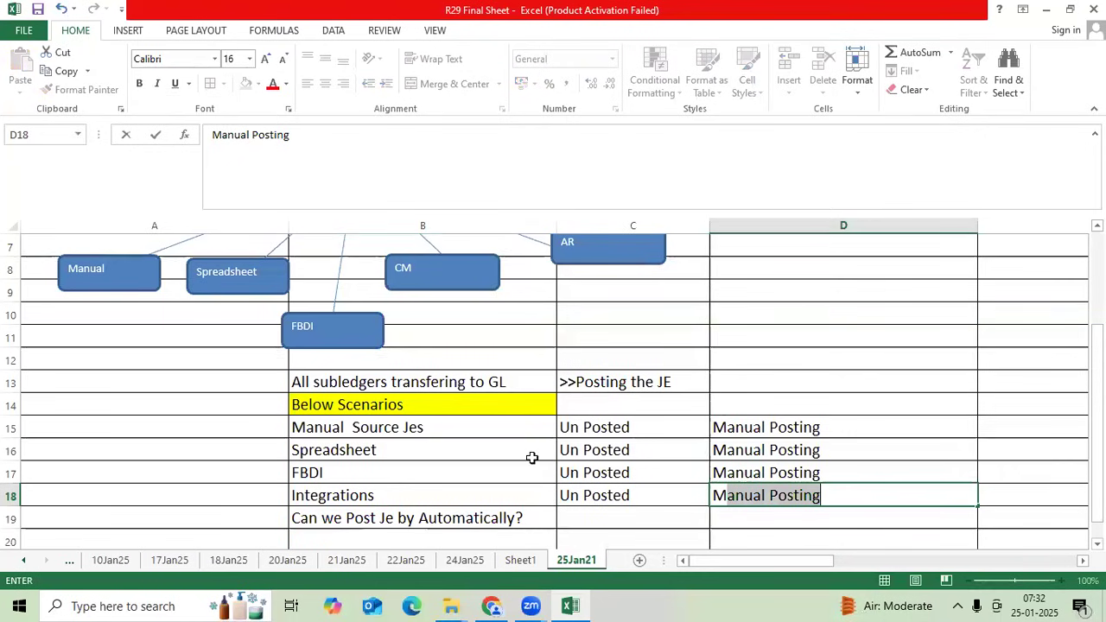
left_click(714, 406)
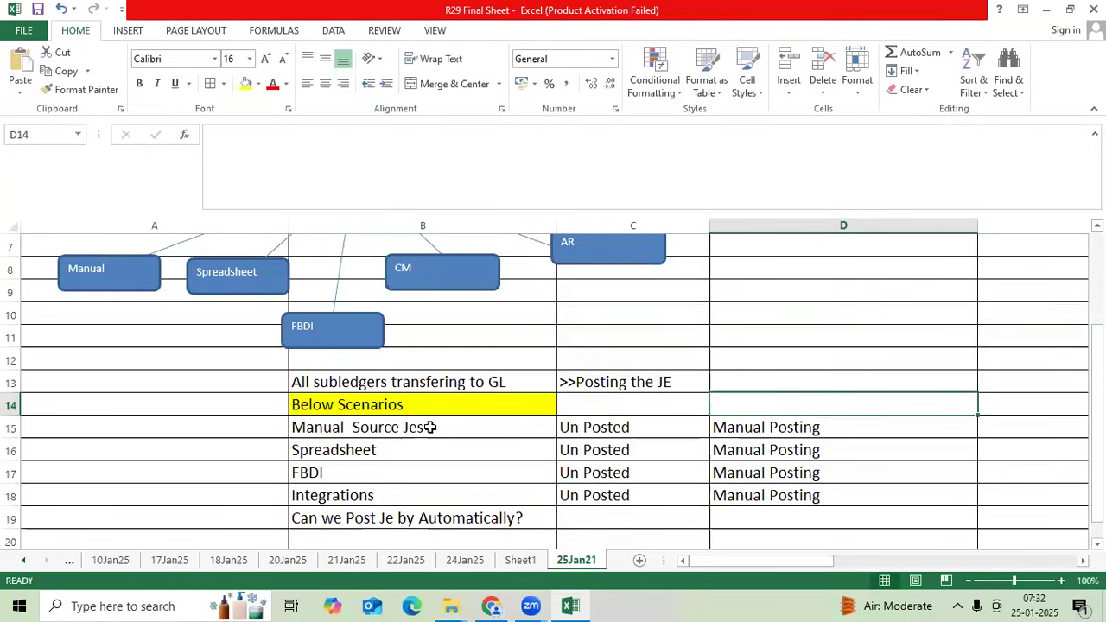
- Make the Manual Source Jes row text (B15:D15) red
left_click_drag(358, 424, 761, 427)
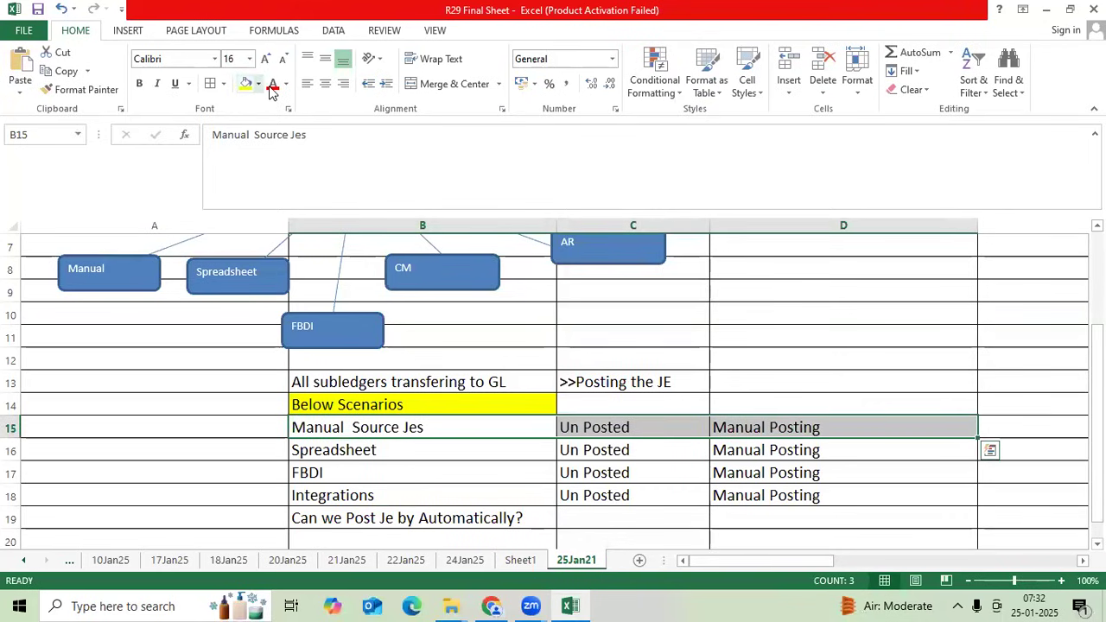
left_click(272, 84)
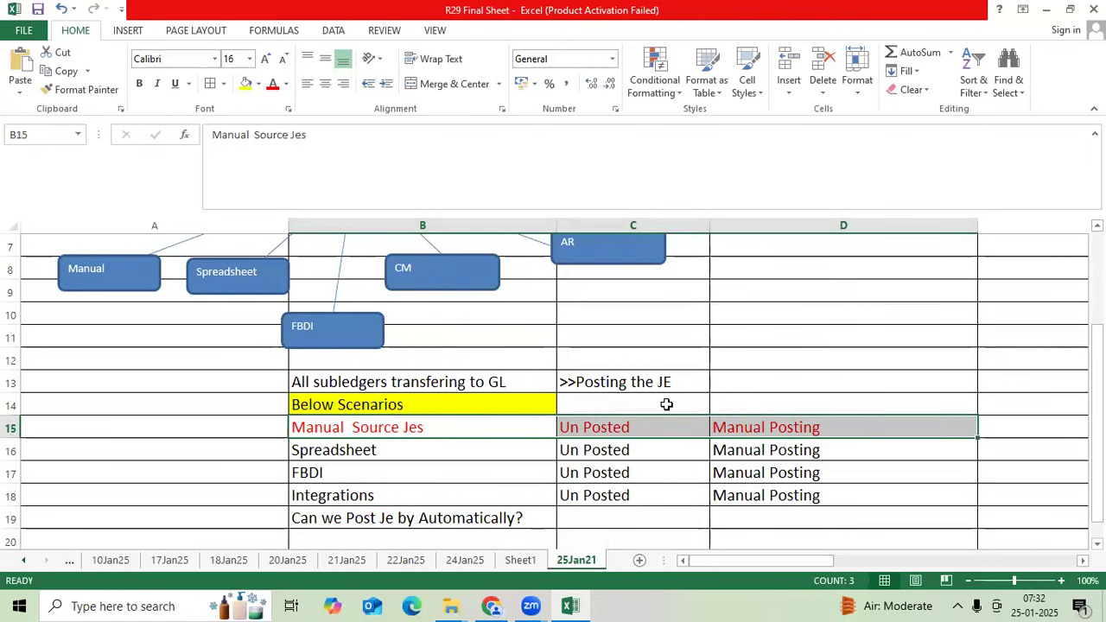
scroll(667, 405, "down", 1)
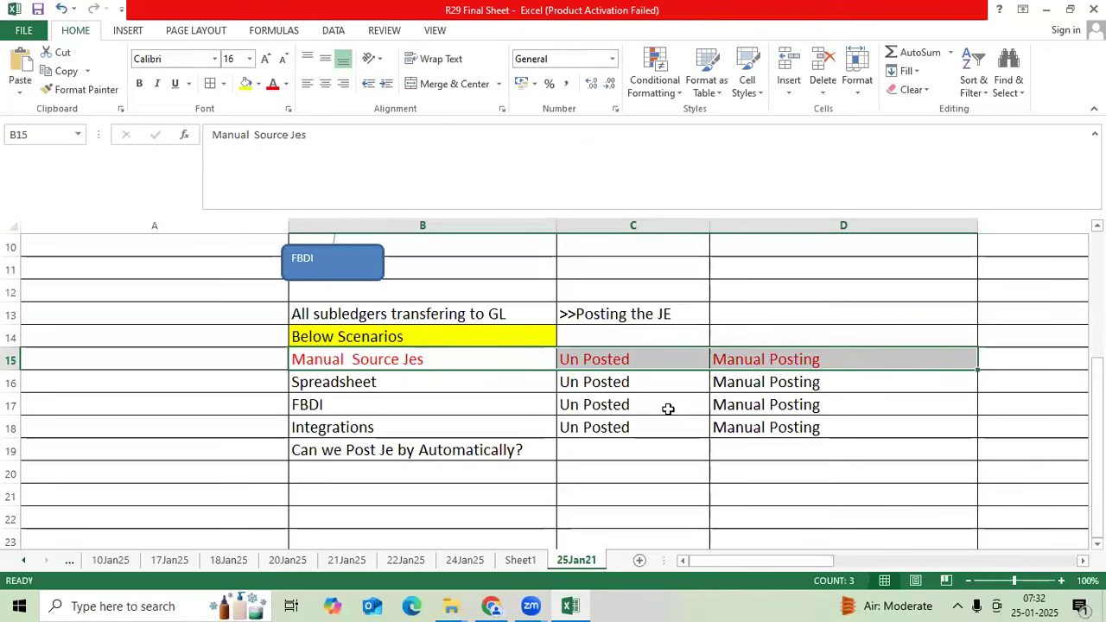
scroll(668, 409, "down", 1)
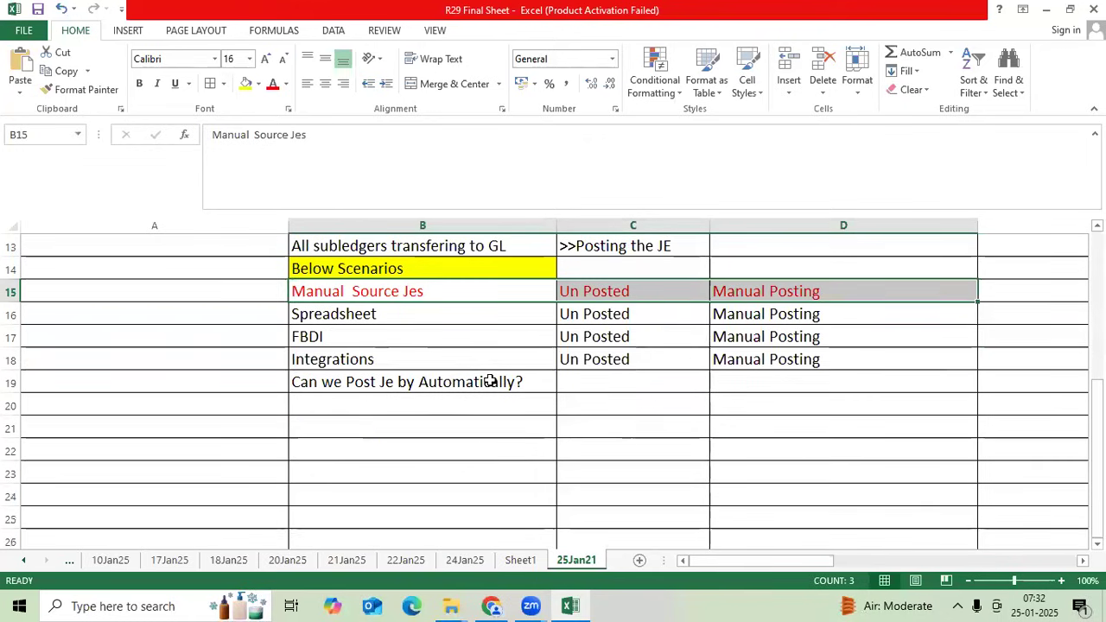
- Fill the 'Can we Post Je by Automatically?' cell light pink and move it to B20
left_click(489, 383)
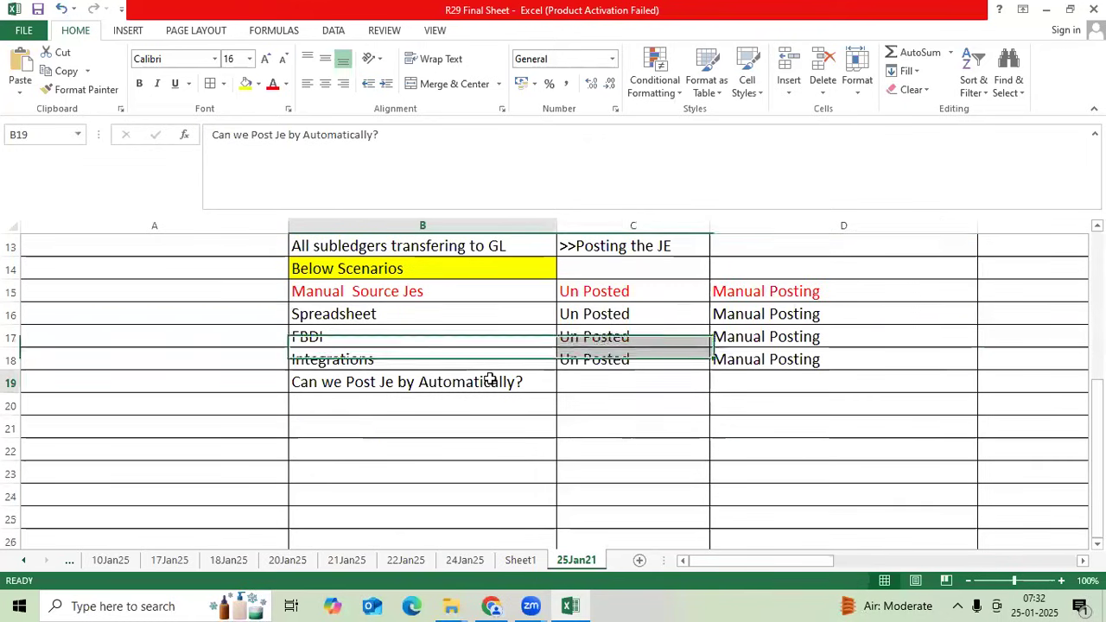
left_click(257, 84)
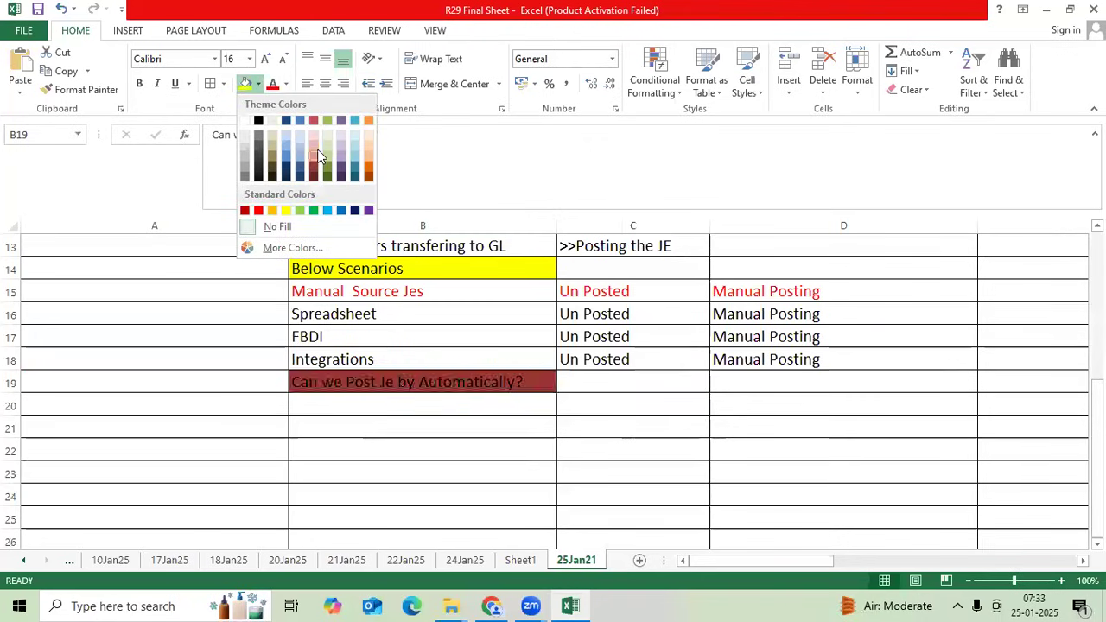
left_click(314, 149)
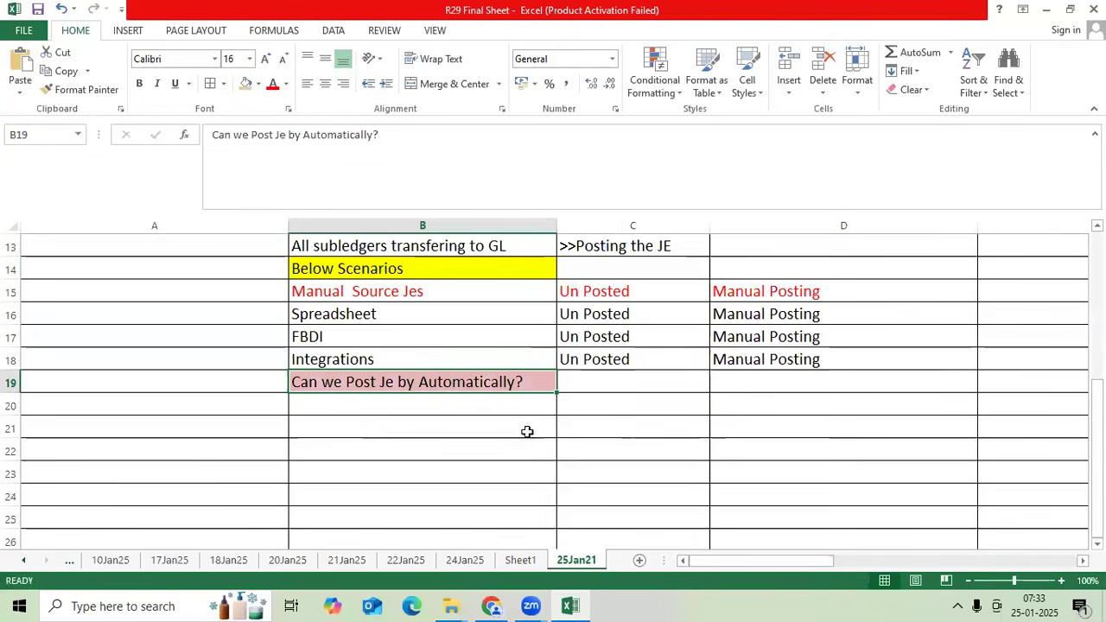
left_click(488, 414)
left_click(499, 378)
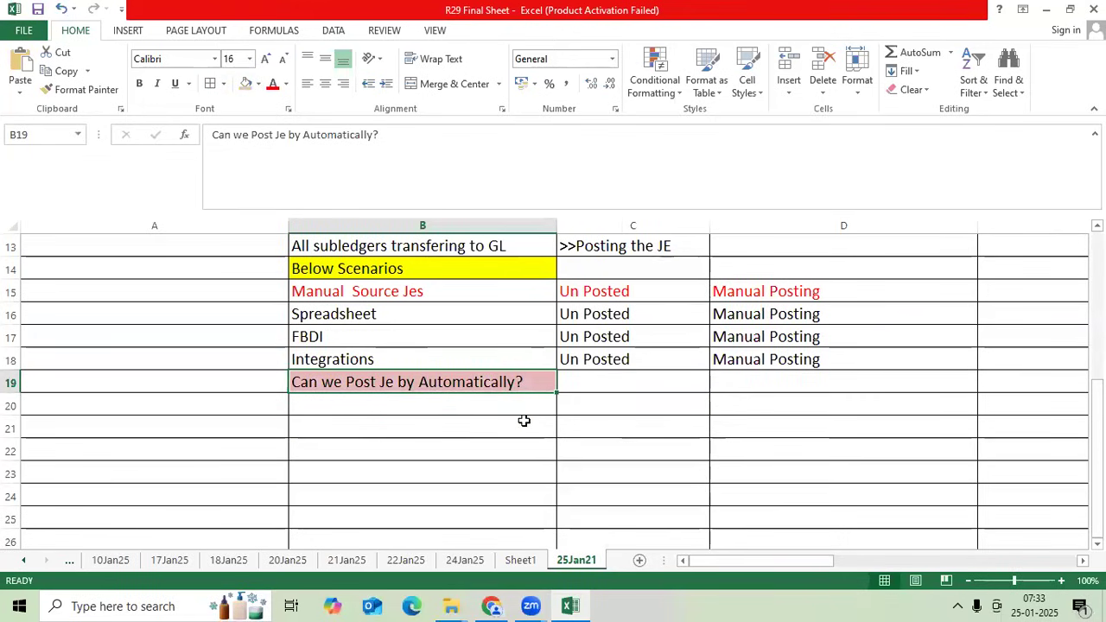
key("ctrl+c")
left_click(504, 407)
key("Return")
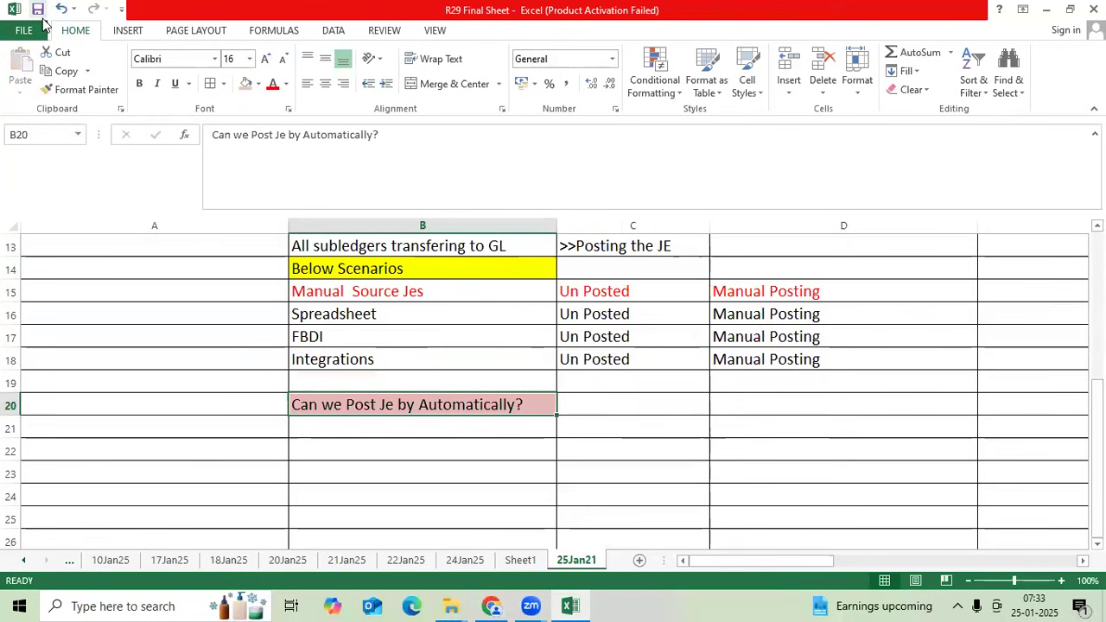
- Enter Auto Post Criteria Set in C20, autofit column C, and save the workbook
left_click(621, 399)
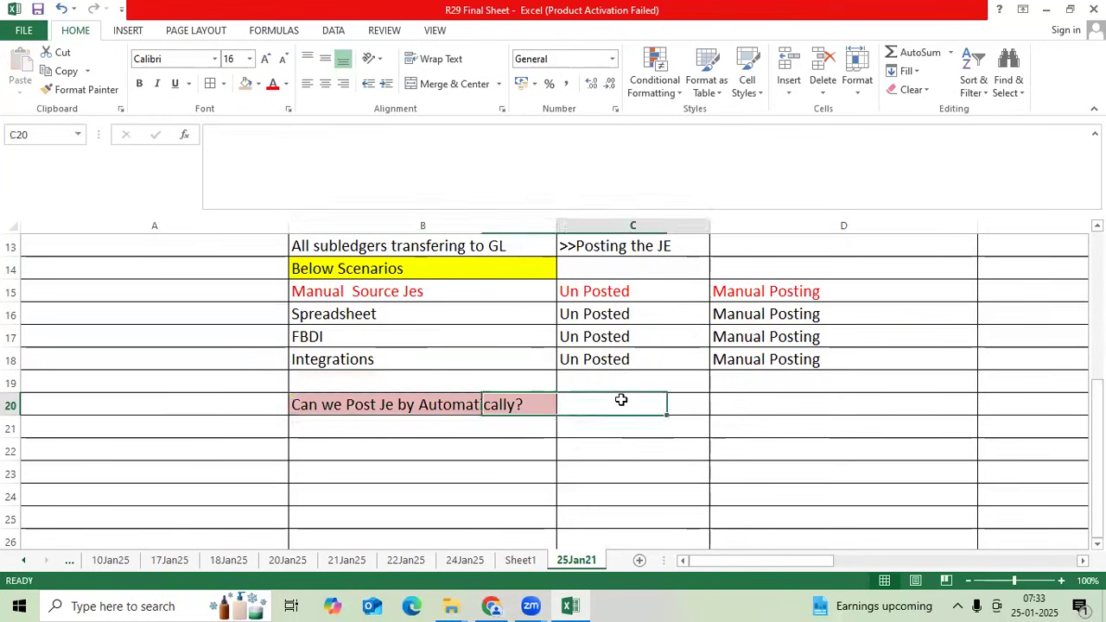
type("Au")
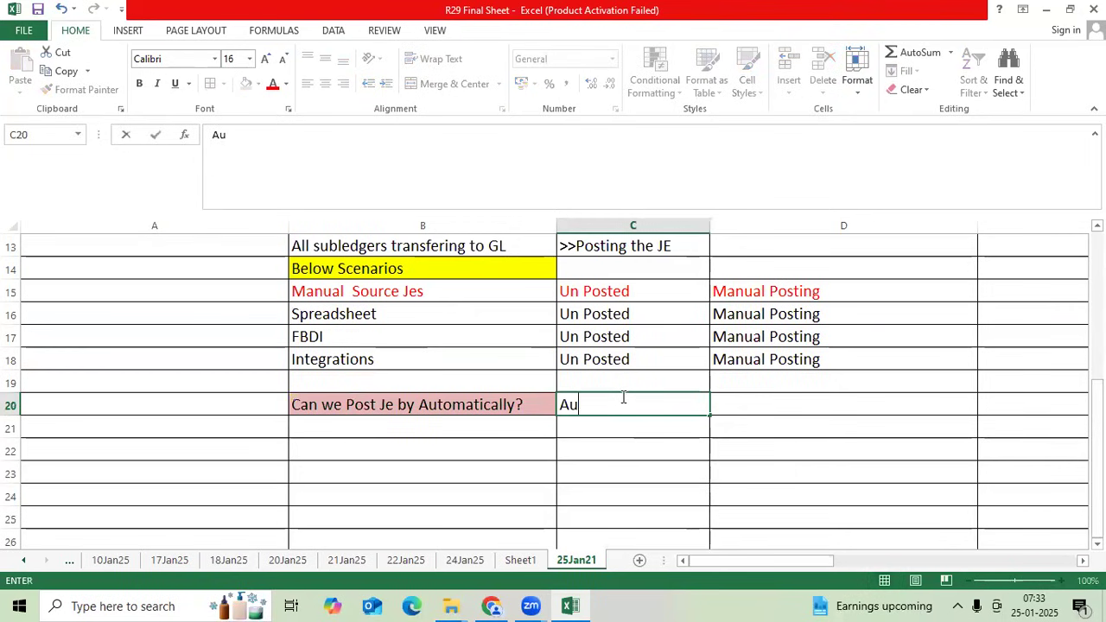
type("to Post Criteri")
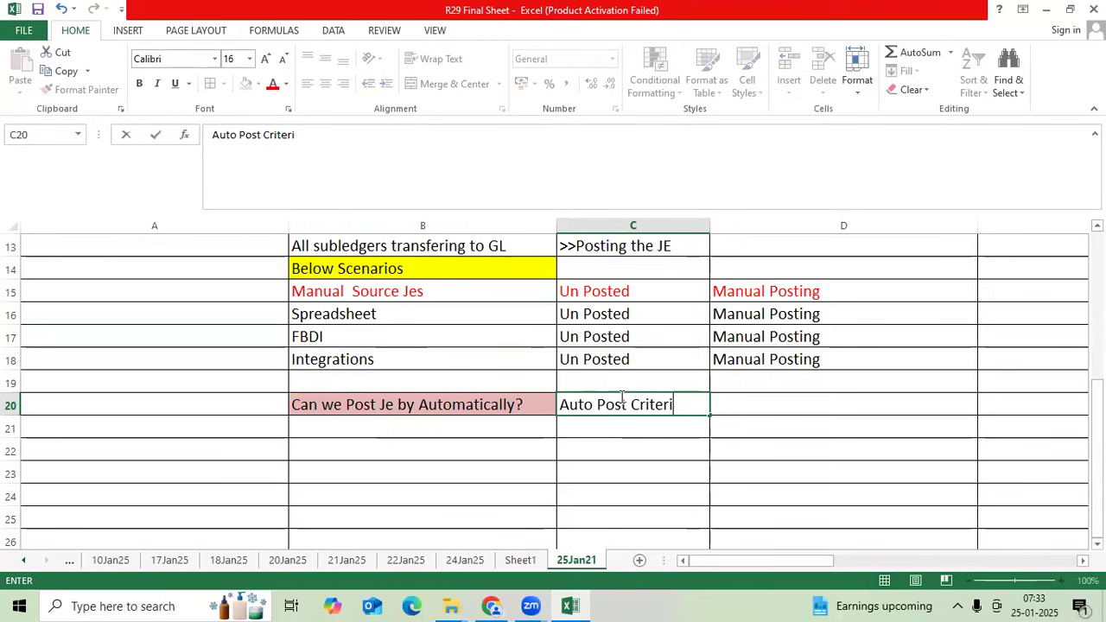
type("a Set")
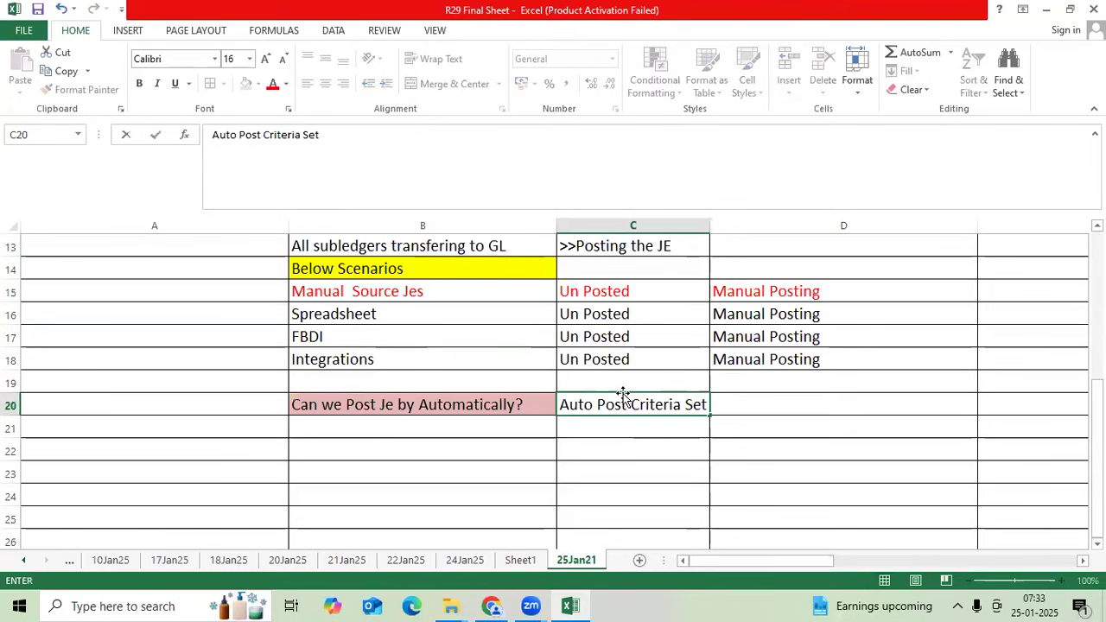
left_click(711, 228)
double_click(711, 228)
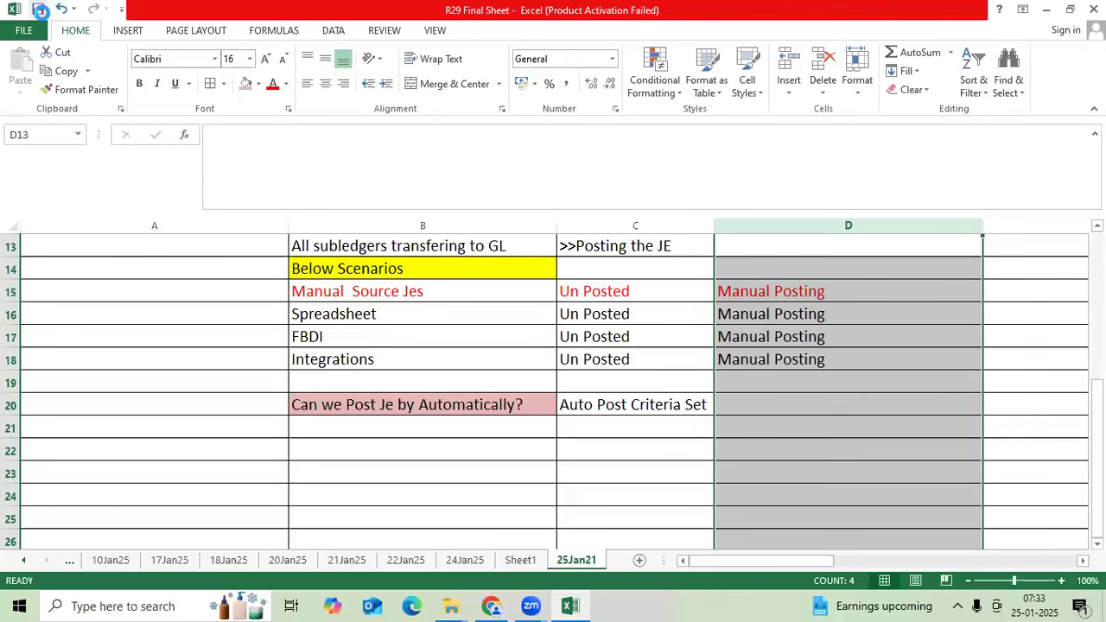
left_click(39, 10)
left_click(681, 407)
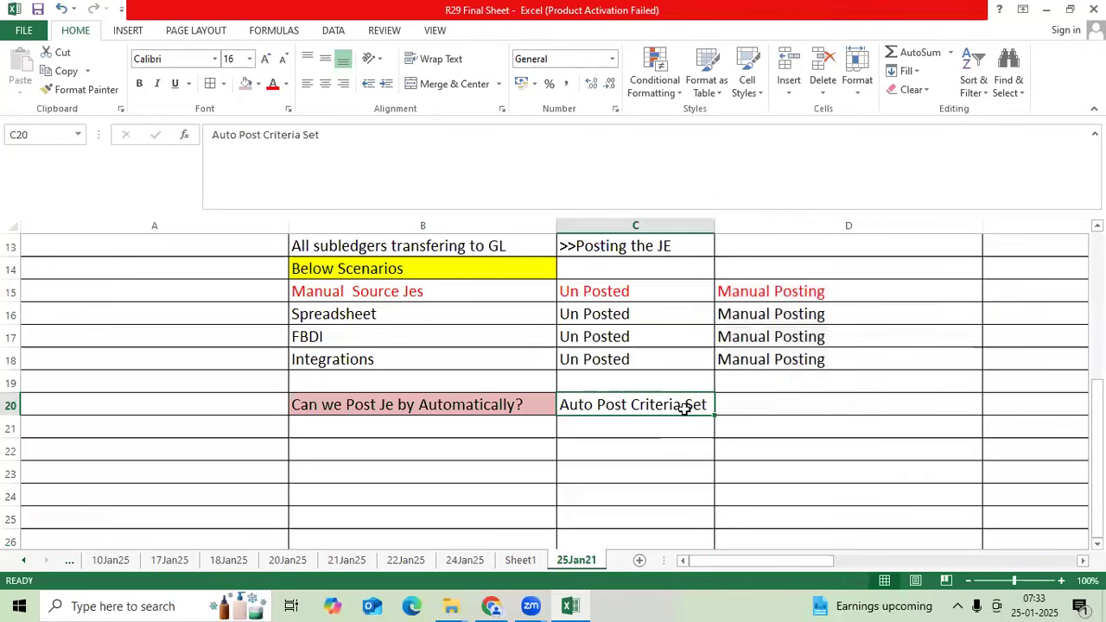
- List Define Setup, >>Submit and >>Schedule in D20:D22
left_click(751, 407)
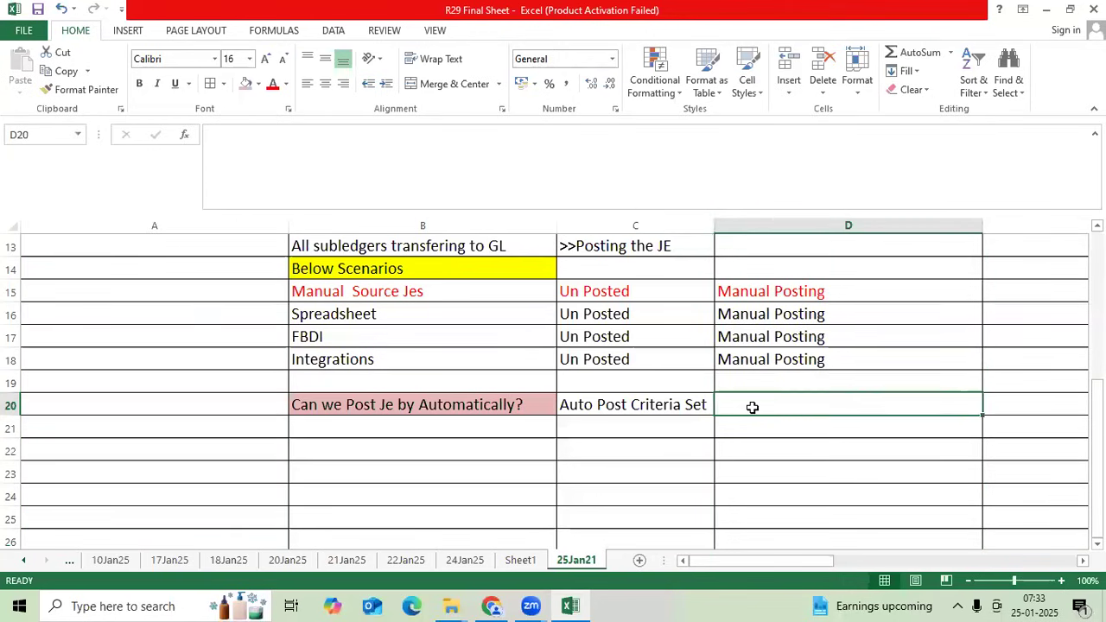
type("Defi")
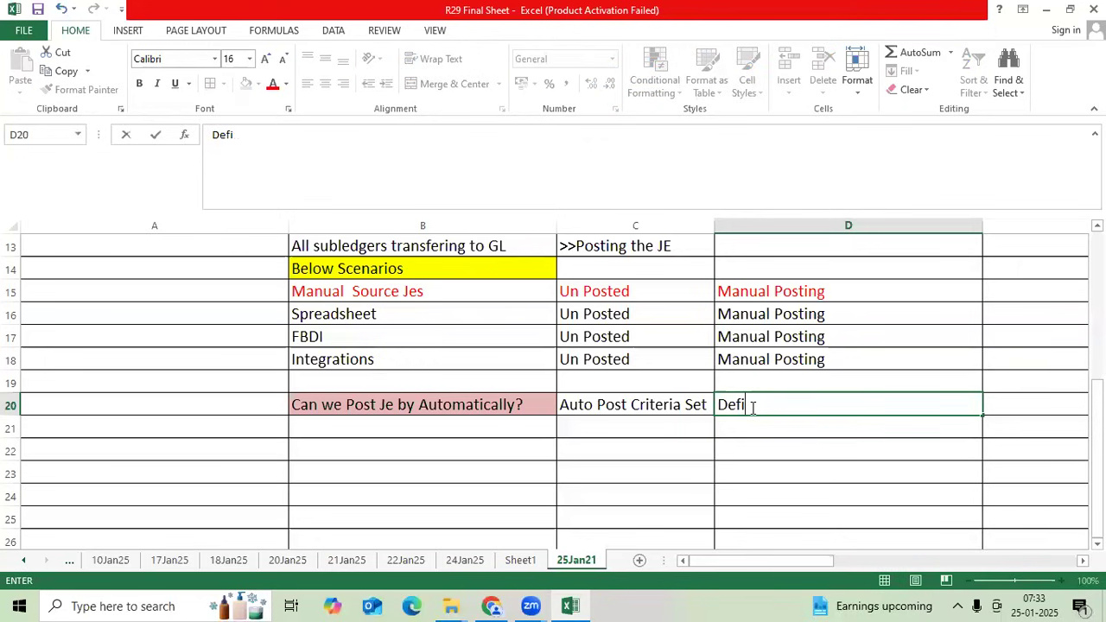
type("ne Setup")
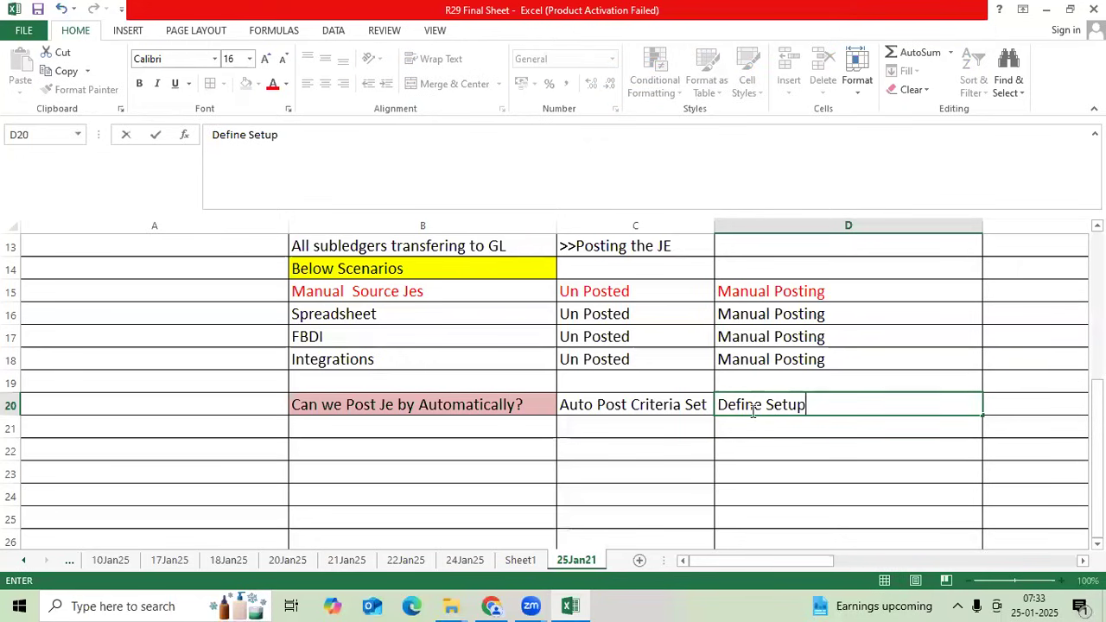
key("Return")
type(">>Submit")
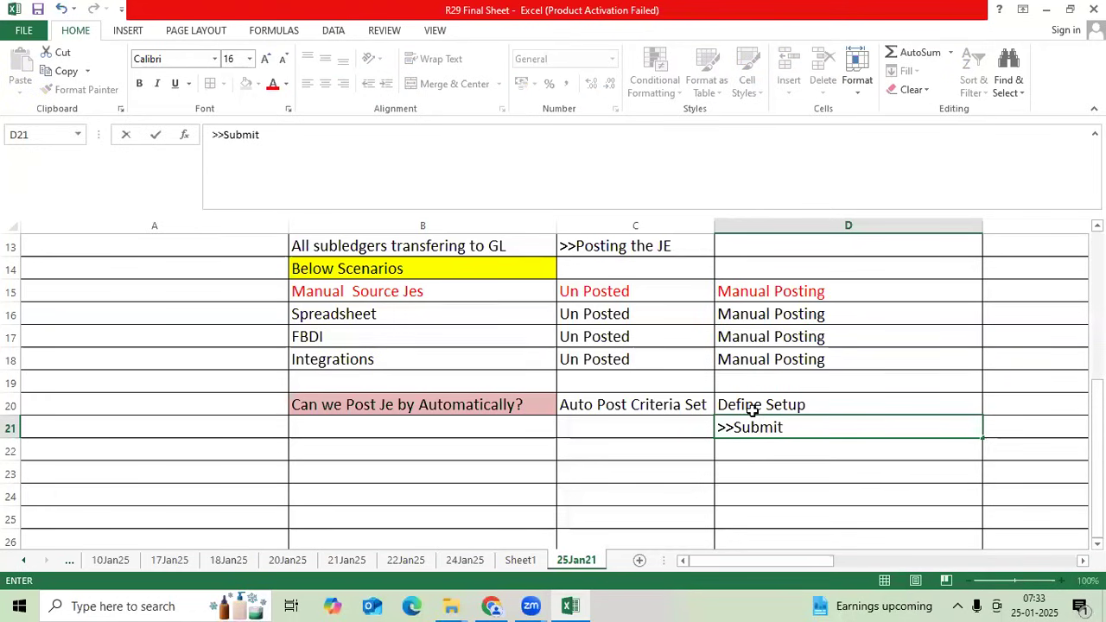
key("Return")
type(">>Schedule")
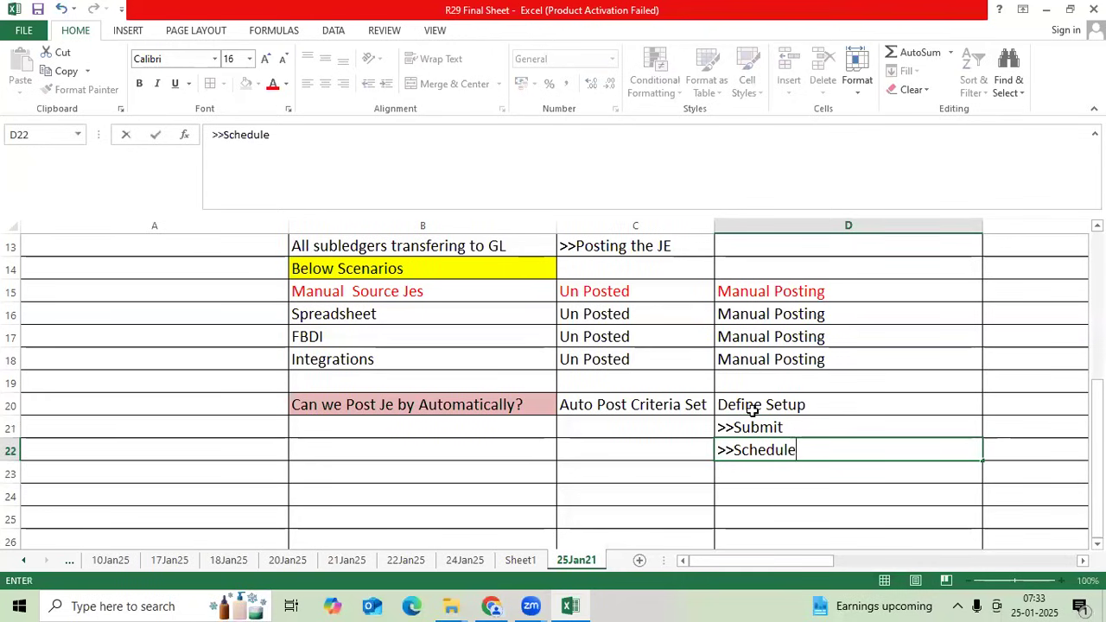
key("ctrl+Return")
left_click(692, 408)
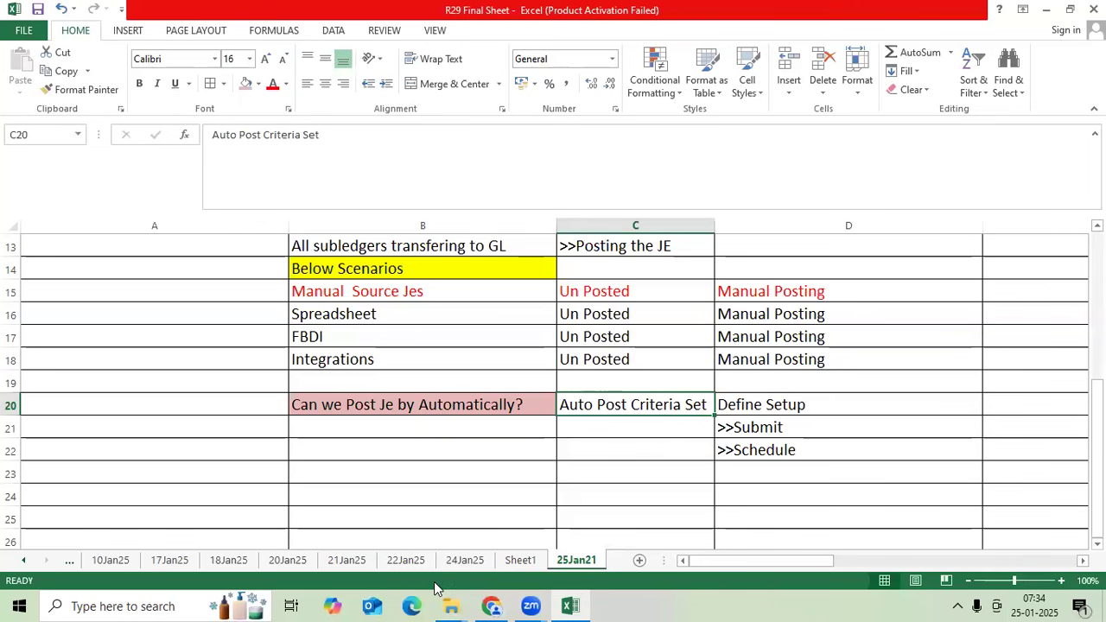
- Bring up Edge and open the Oracle Cloud sign-in page from the address-bar suggestion
left_click(413, 606)
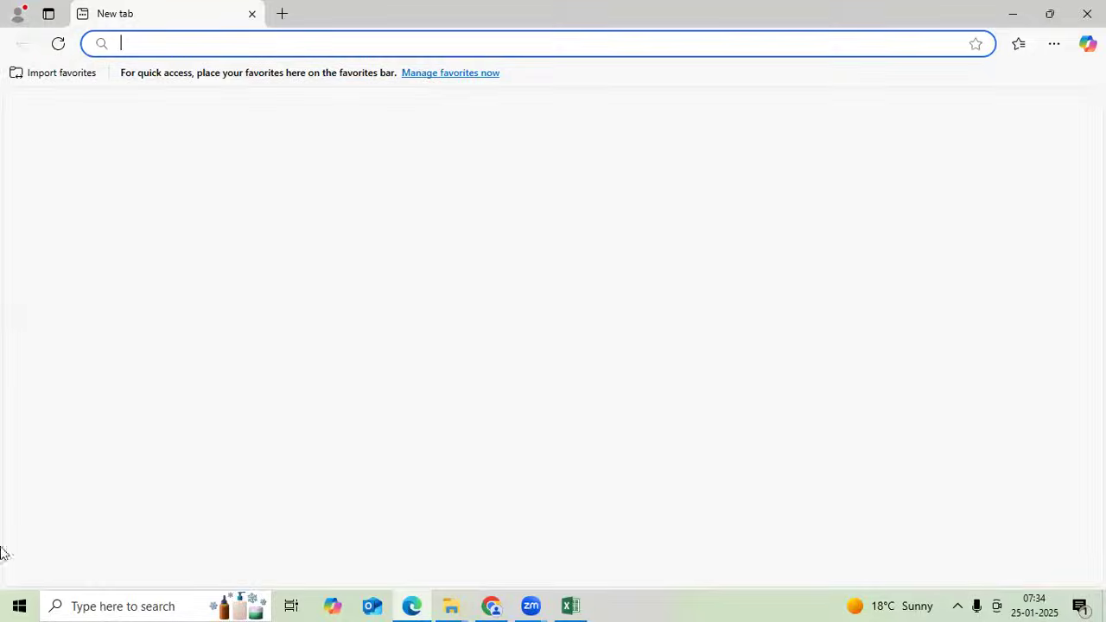
left_click(412, 605)
left_click(423, 605)
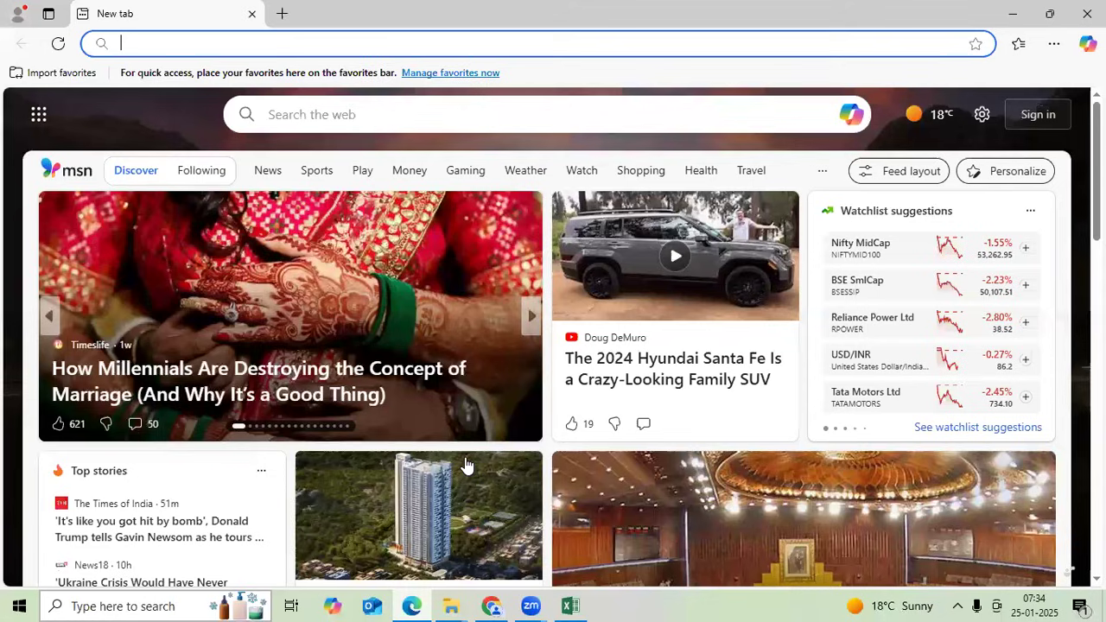
type("eenadu.net")
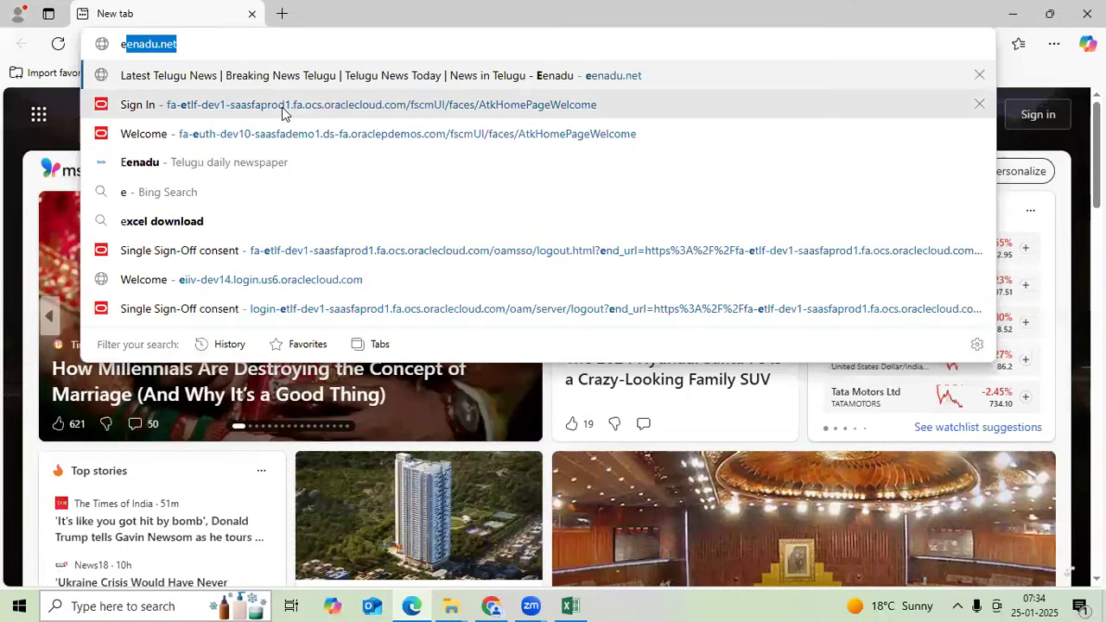
left_click(285, 107)
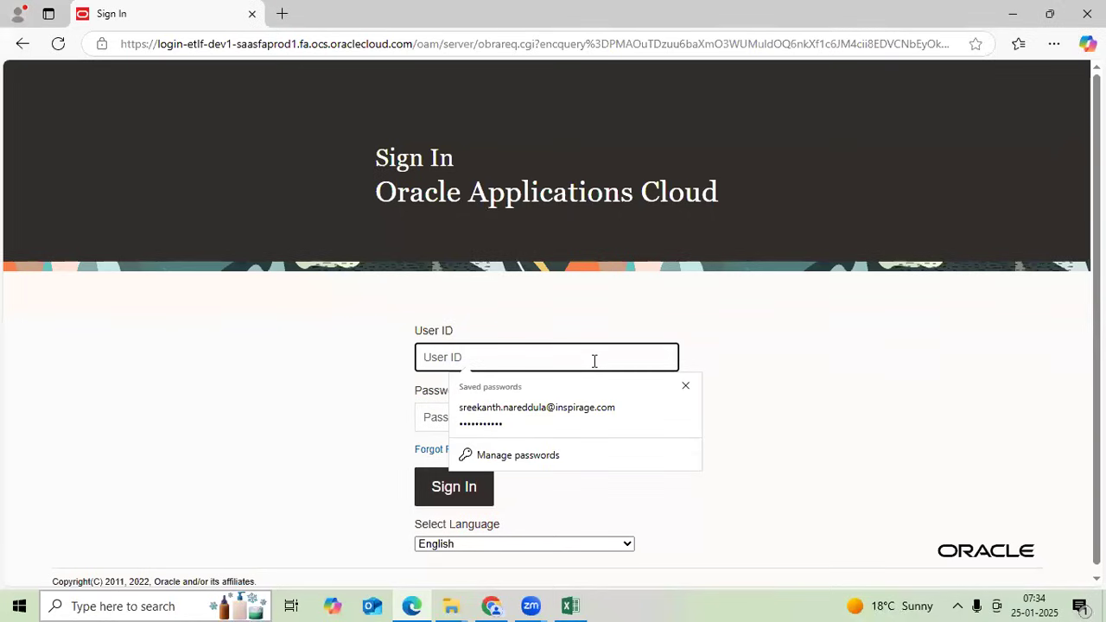
- Sign in with the user ID and account password
key("Tab")
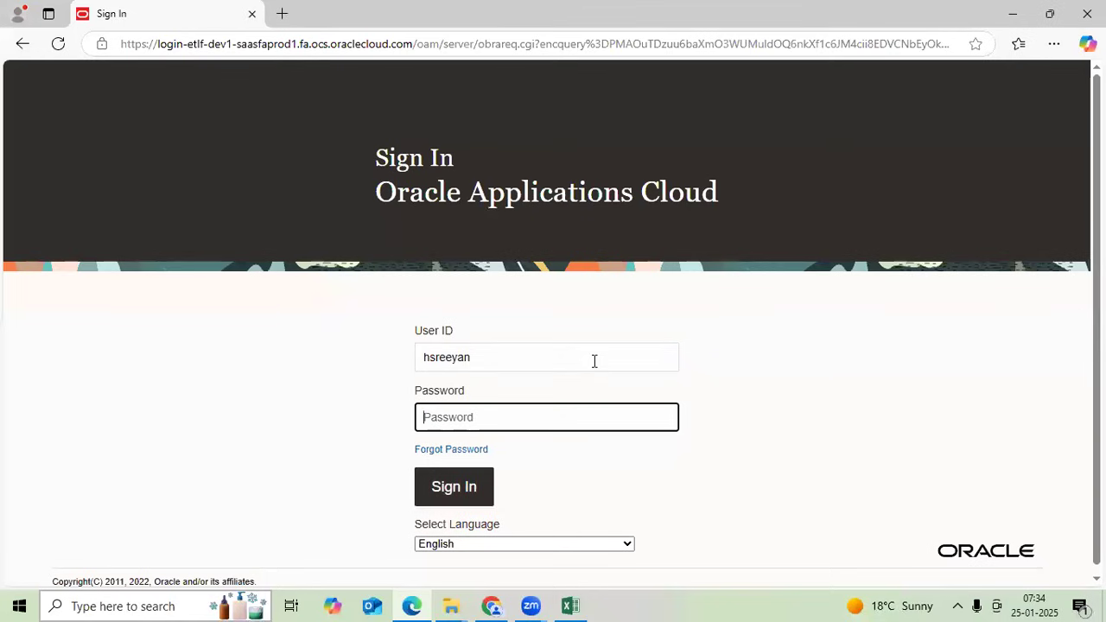
type("•")
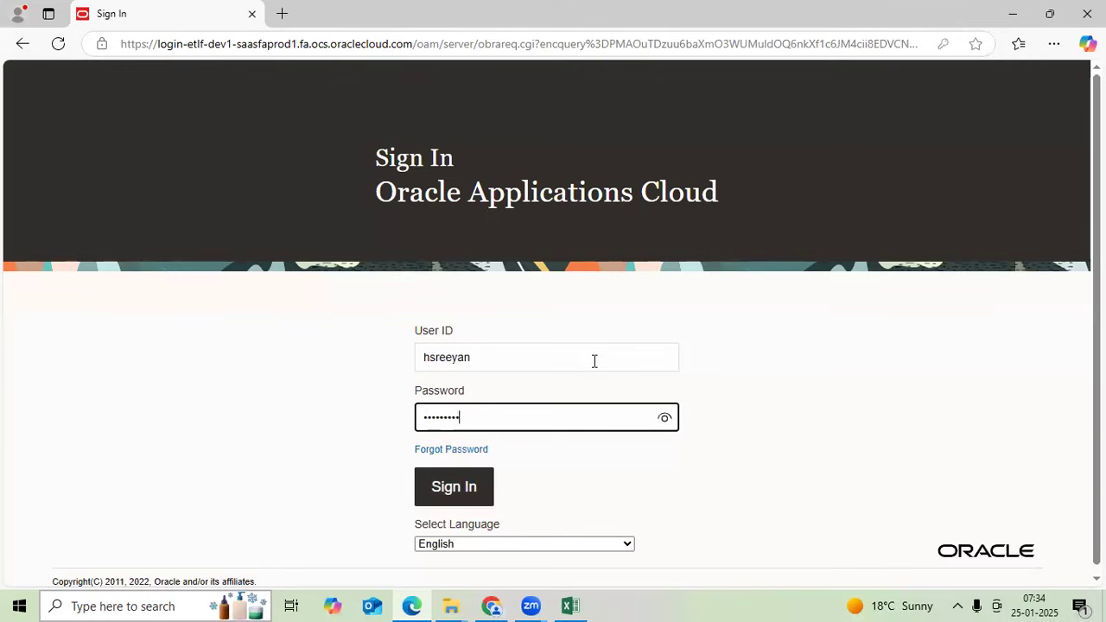
key("Return")
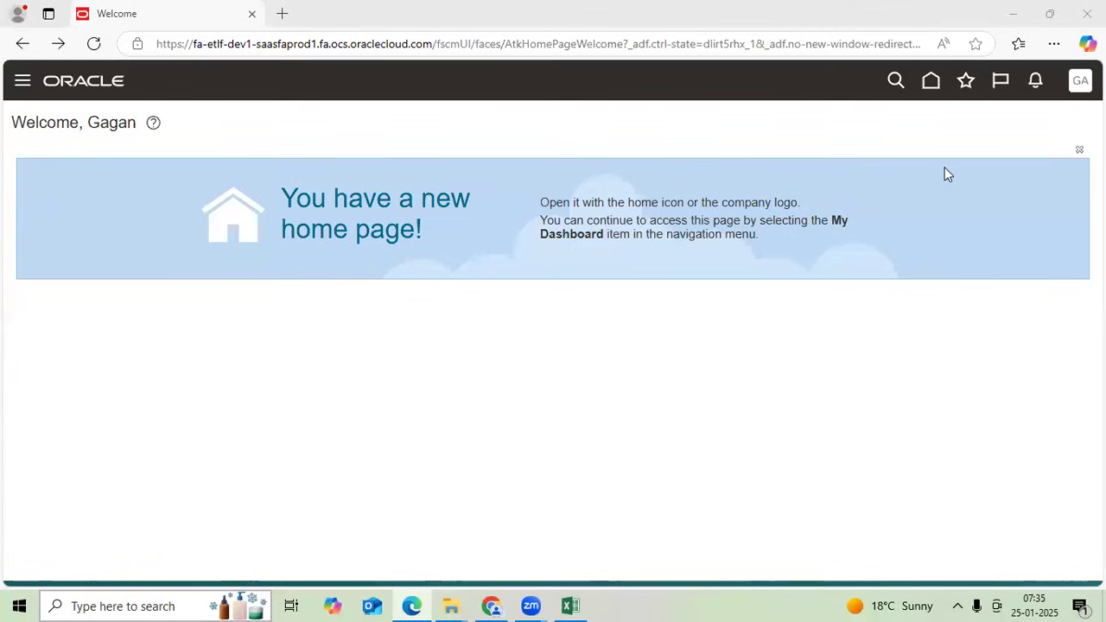
- From Setup and Maintenance, search tasks for %auto%Post% and open Manage AutoPost Criteria Sets
left_click(980, 308)
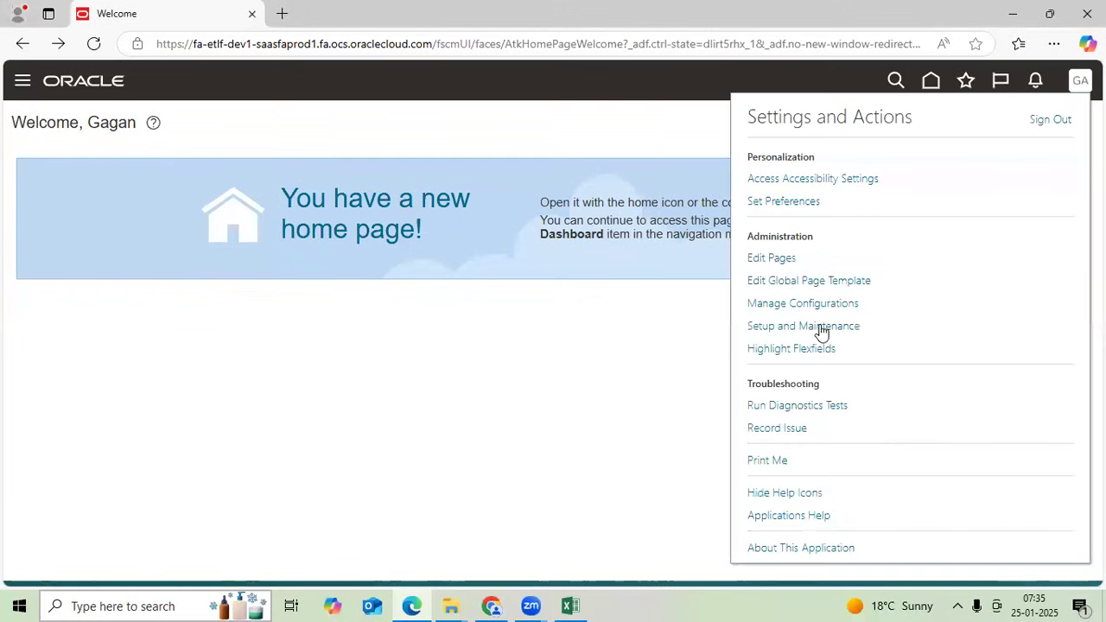
left_click(817, 327)
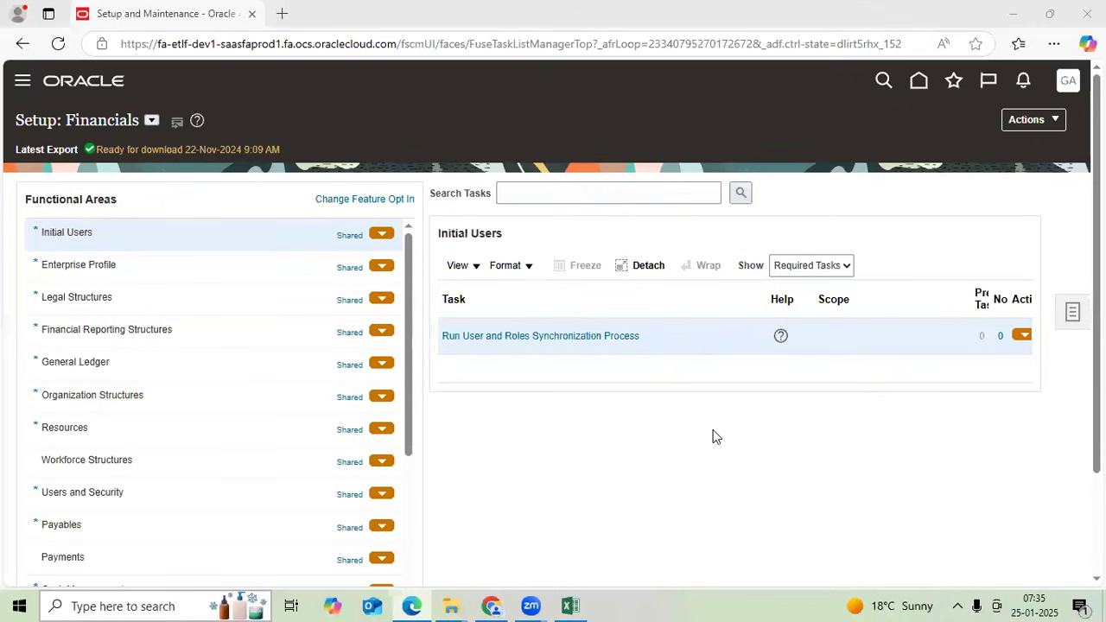
left_click(601, 196)
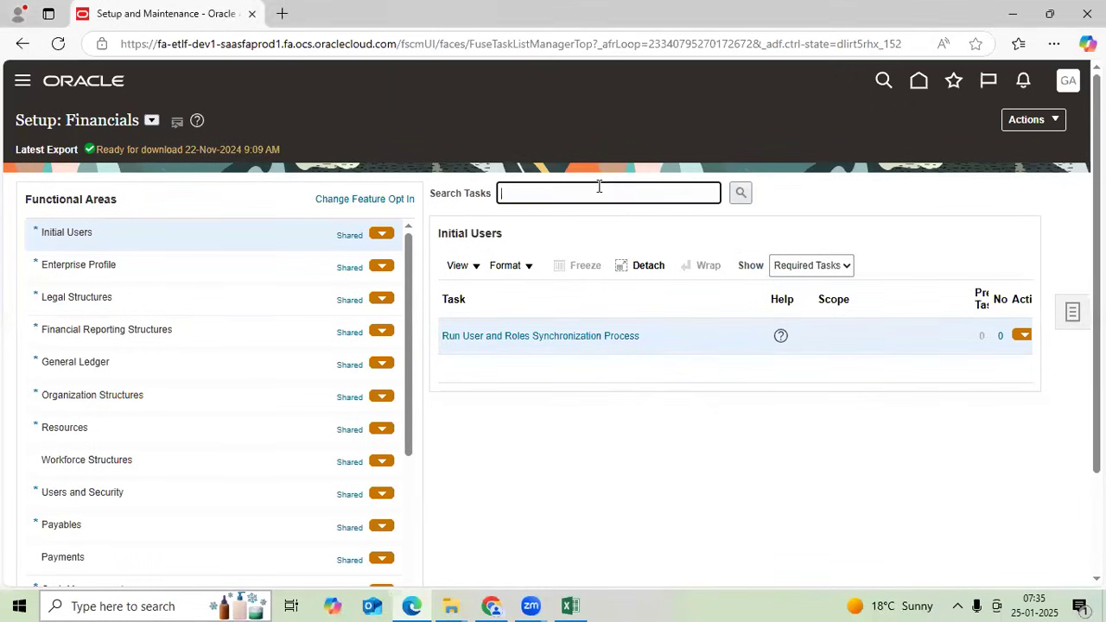
type("%auto%Post%")
key("Return")
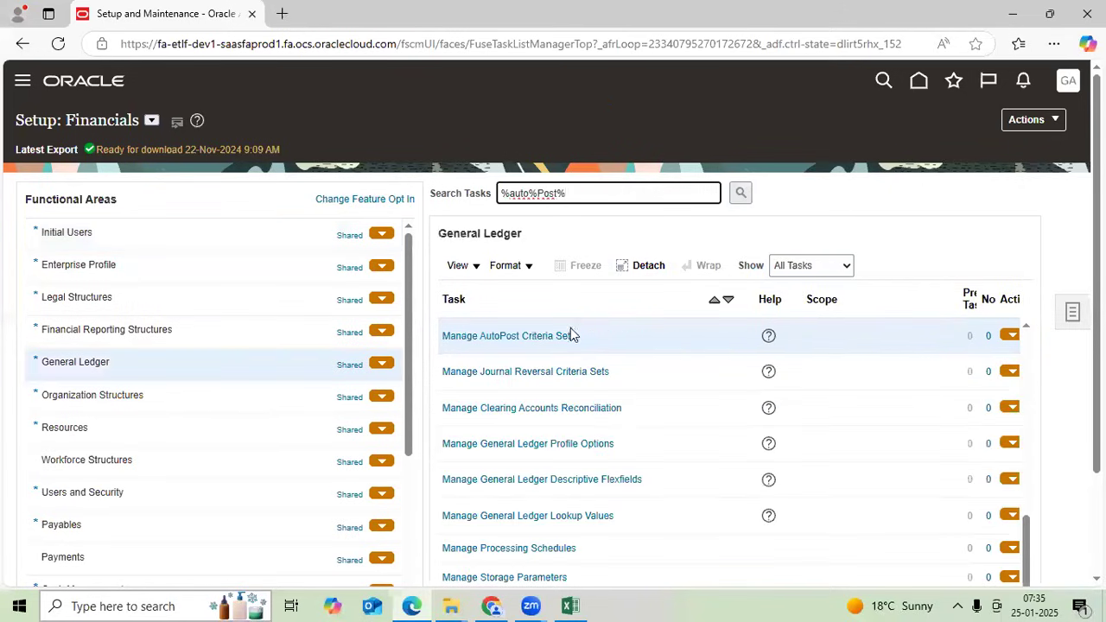
left_click(562, 336)
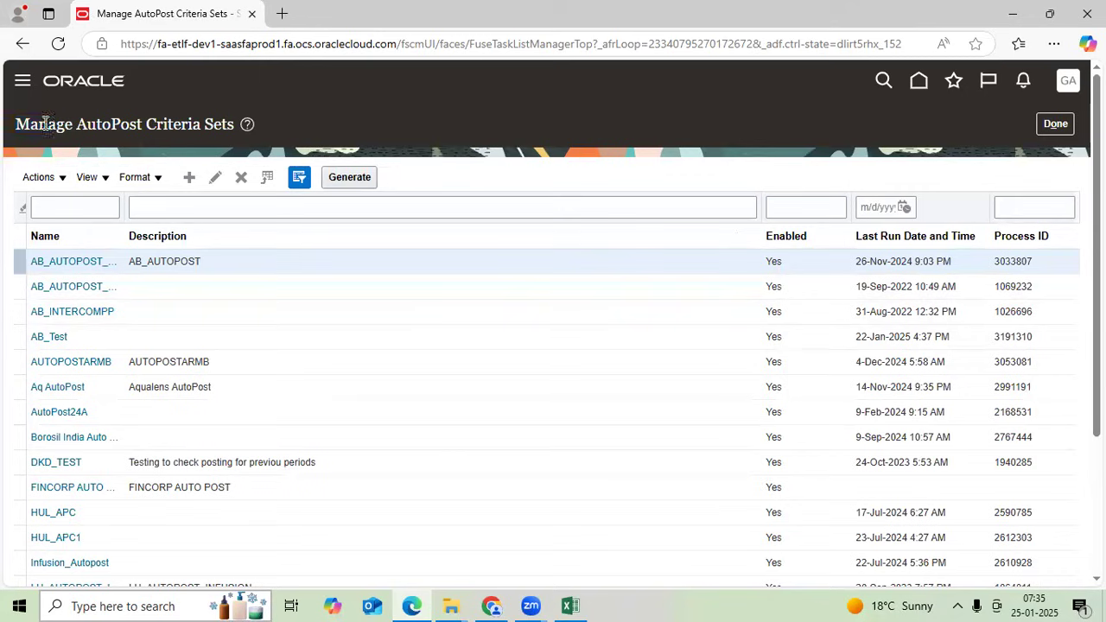
- Create a criteria set named Bhavya India JE Post C Set, enabled, with batch-creator approval submitter off
left_click_drag(45, 123, 234, 129)
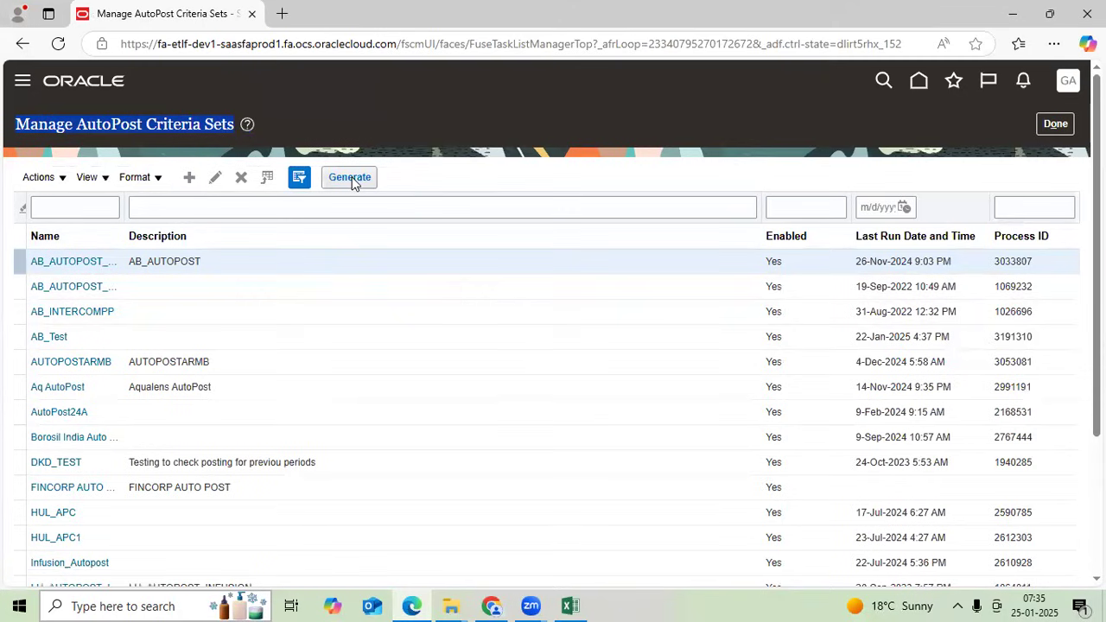
left_click(501, 178)
left_click(188, 178)
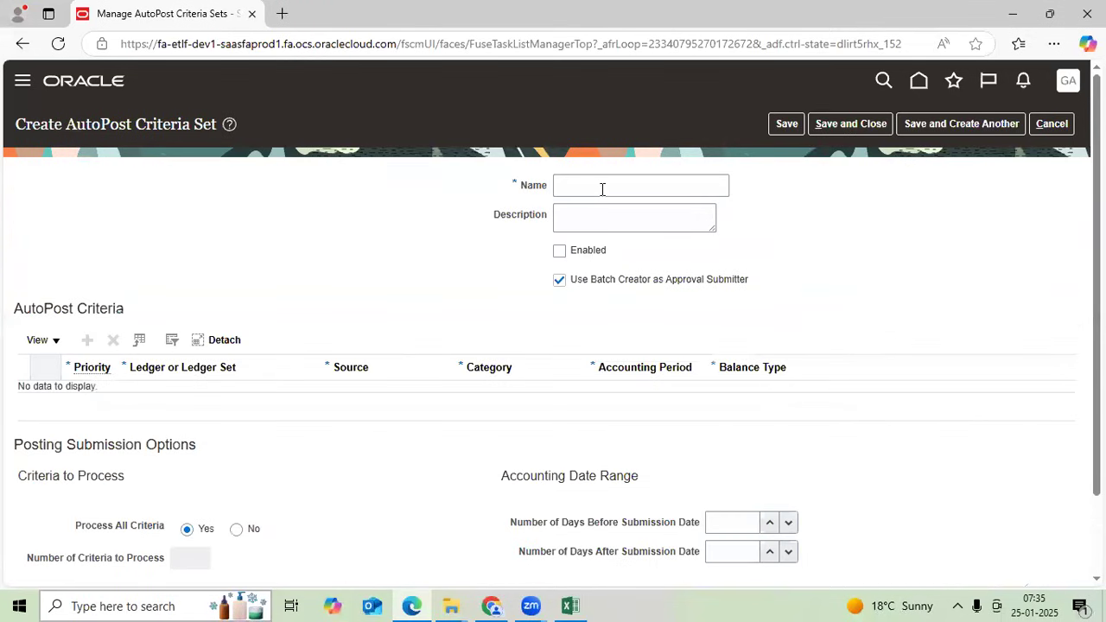
left_click(603, 190)
type("BHa")
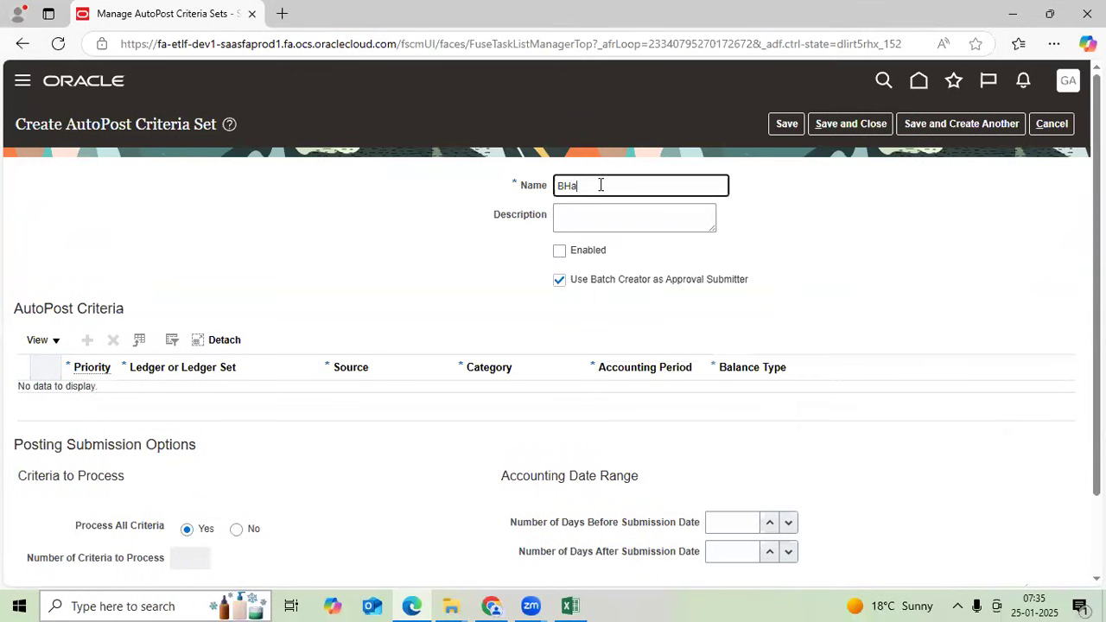
type("v")
key("BackSpace")
key("BackSpace")
key("BackSpace")
type("havya ")
type("Inf")
left_click(590, 252)
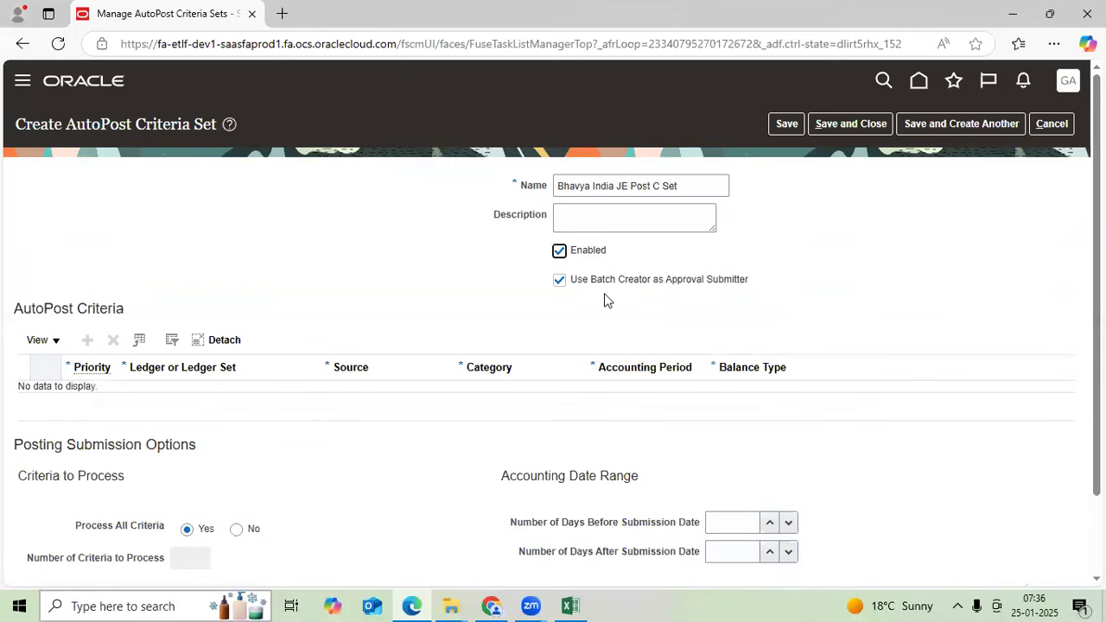
left_click(560, 282)
- Add a criteria row with priority 1 for ledger Bhavya Cements India Pvt Ltd
left_click(87, 339)
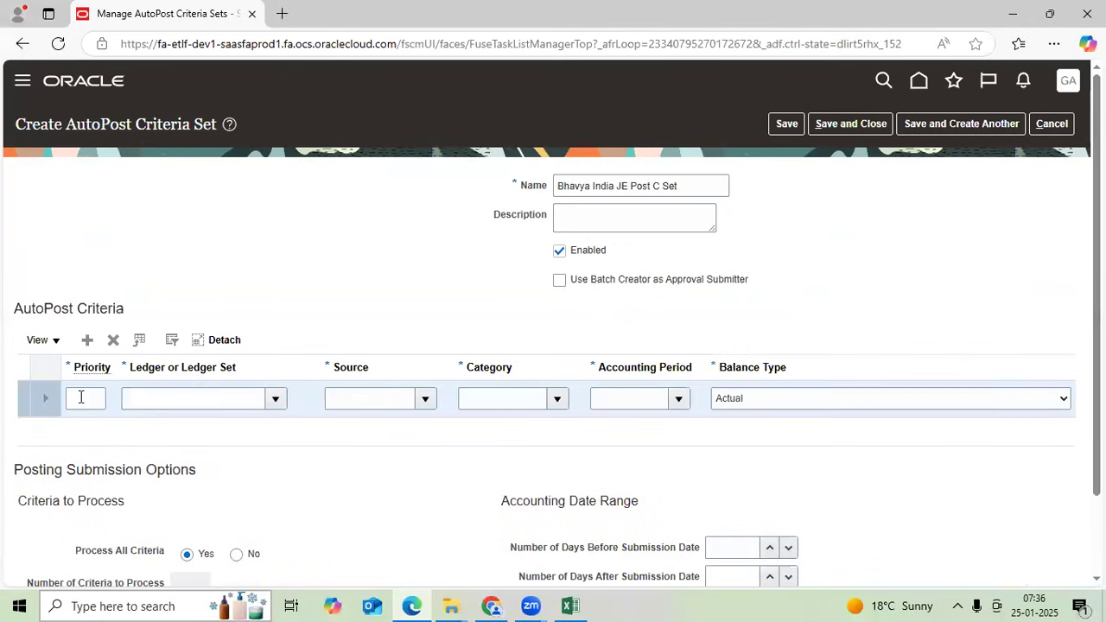
left_click(80, 397)
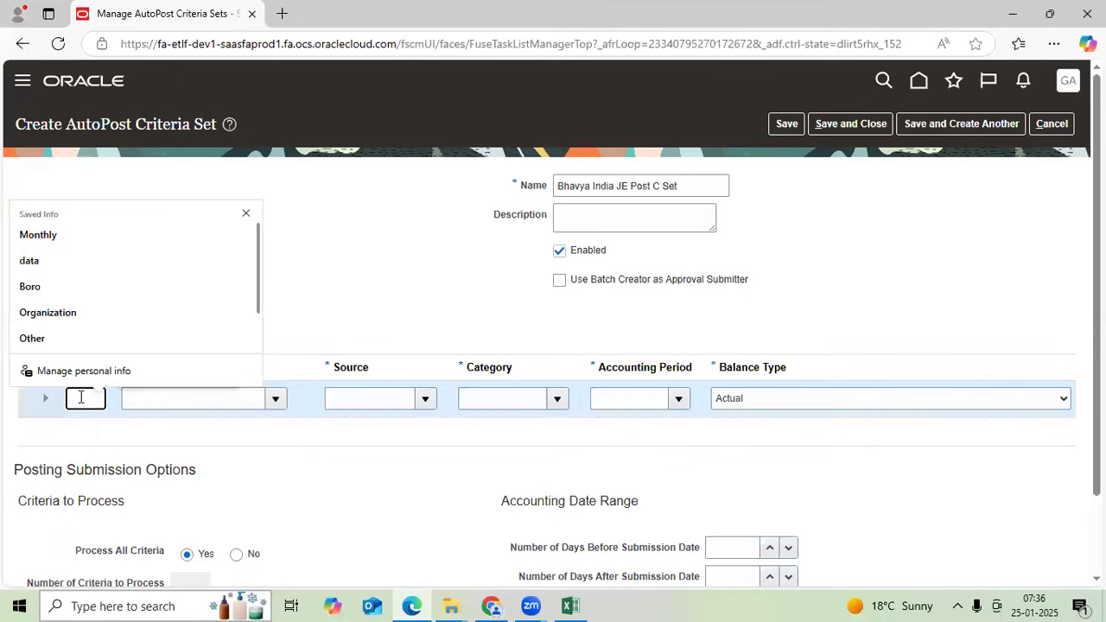
type("1")
key("Tab")
type("B")
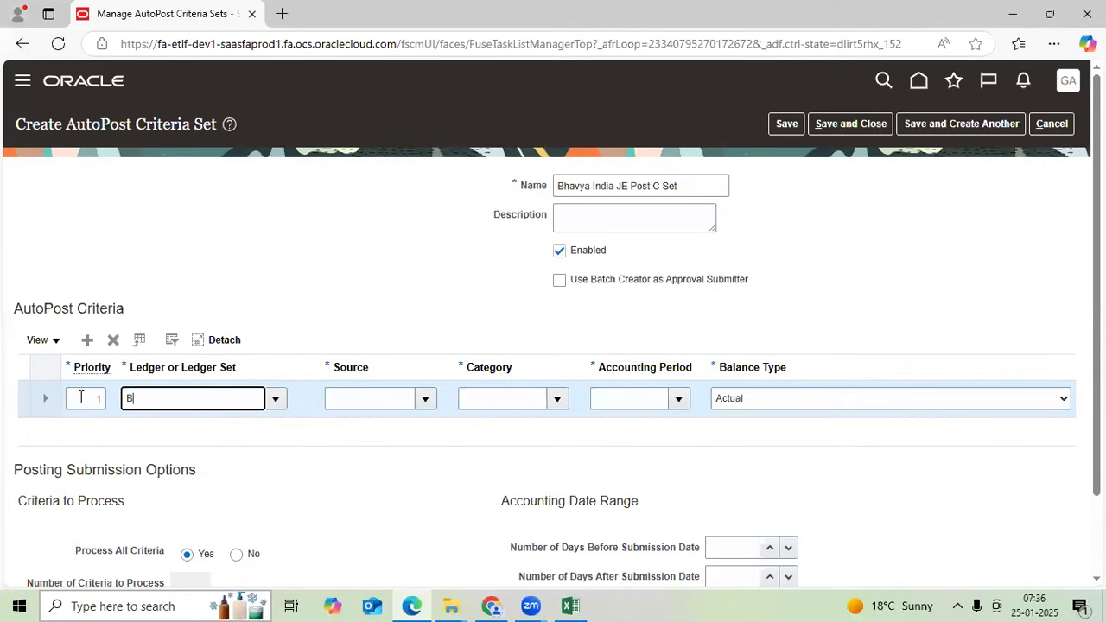
type("havya")
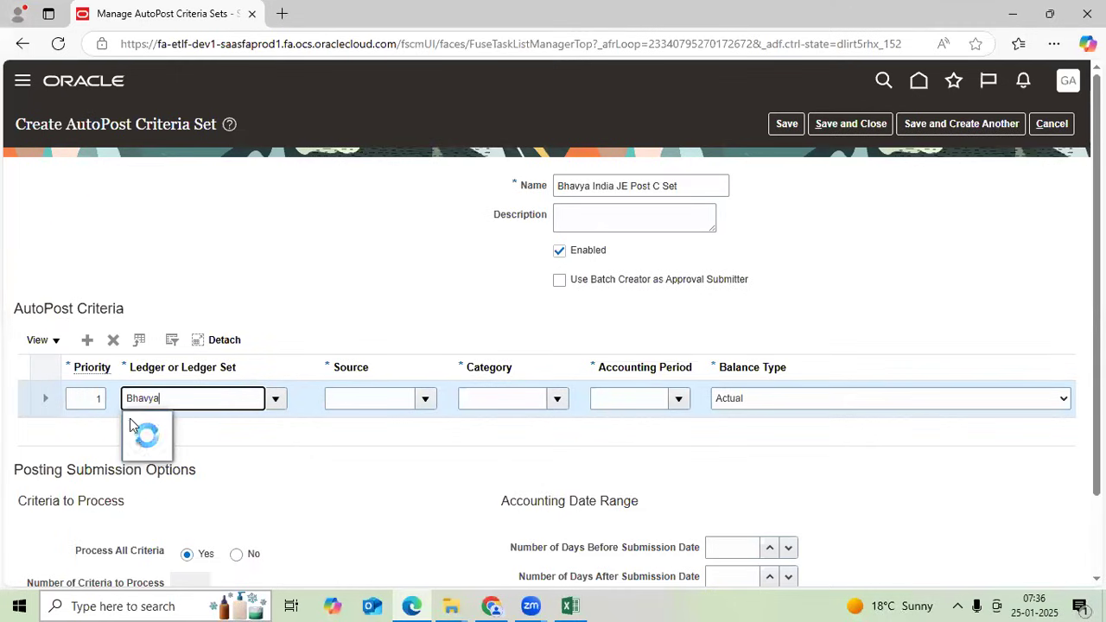
left_click(256, 421)
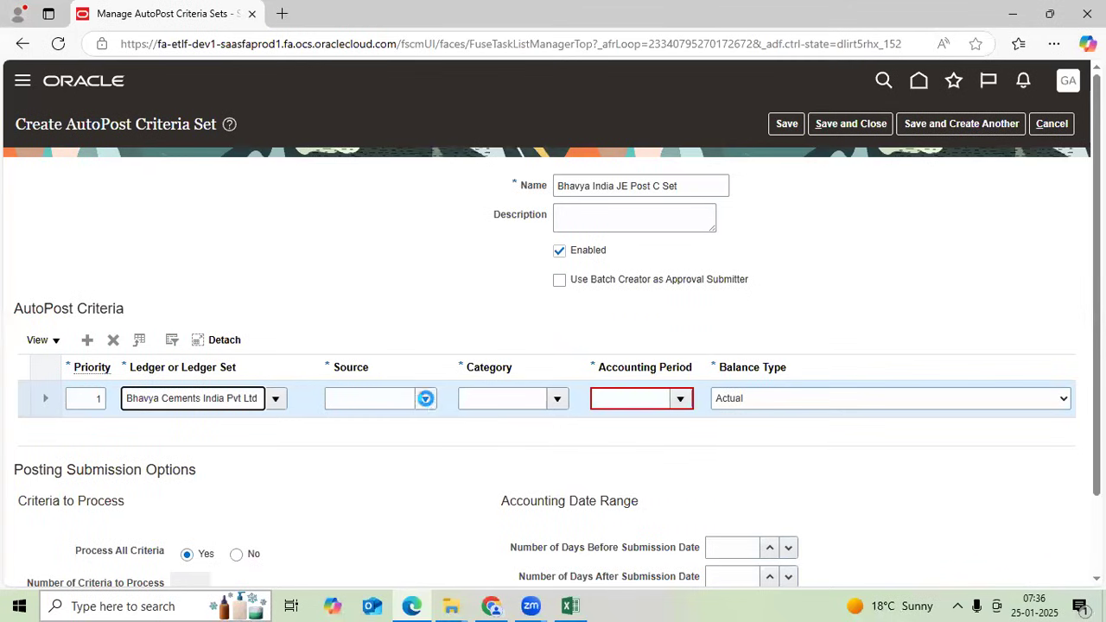
- Set the row's Source and Category both to All
left_click(425, 398)
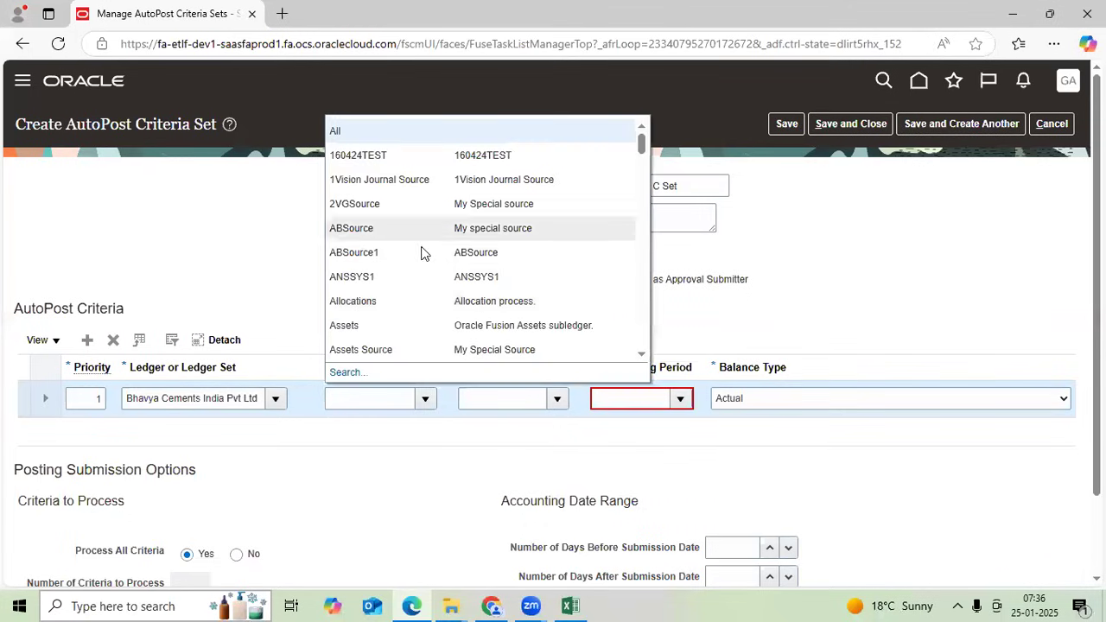
left_click(386, 394)
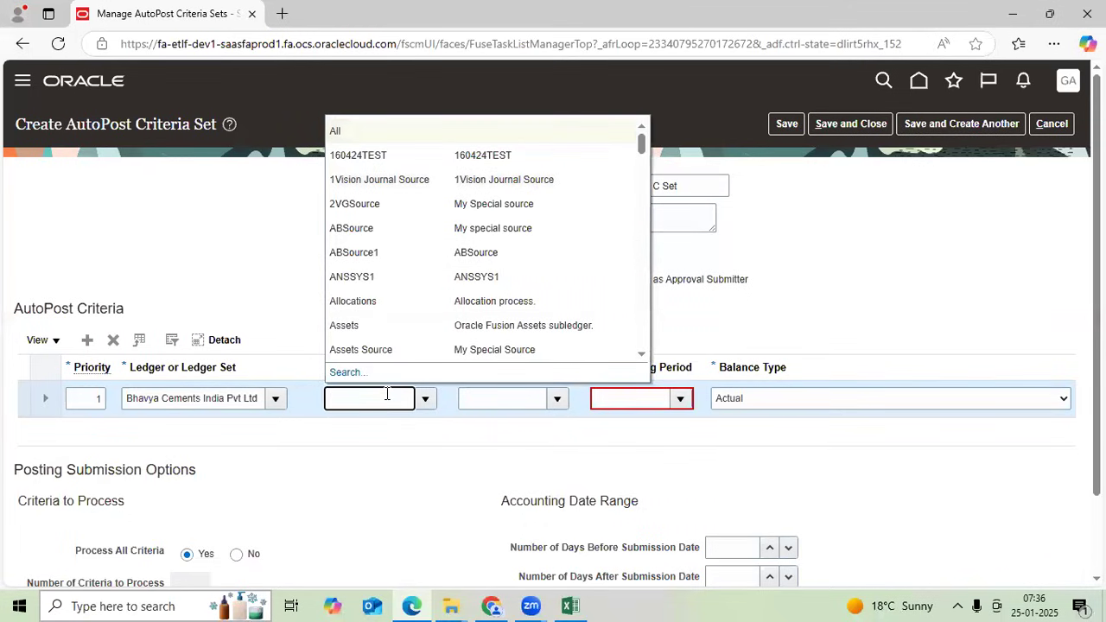
type("Manual")
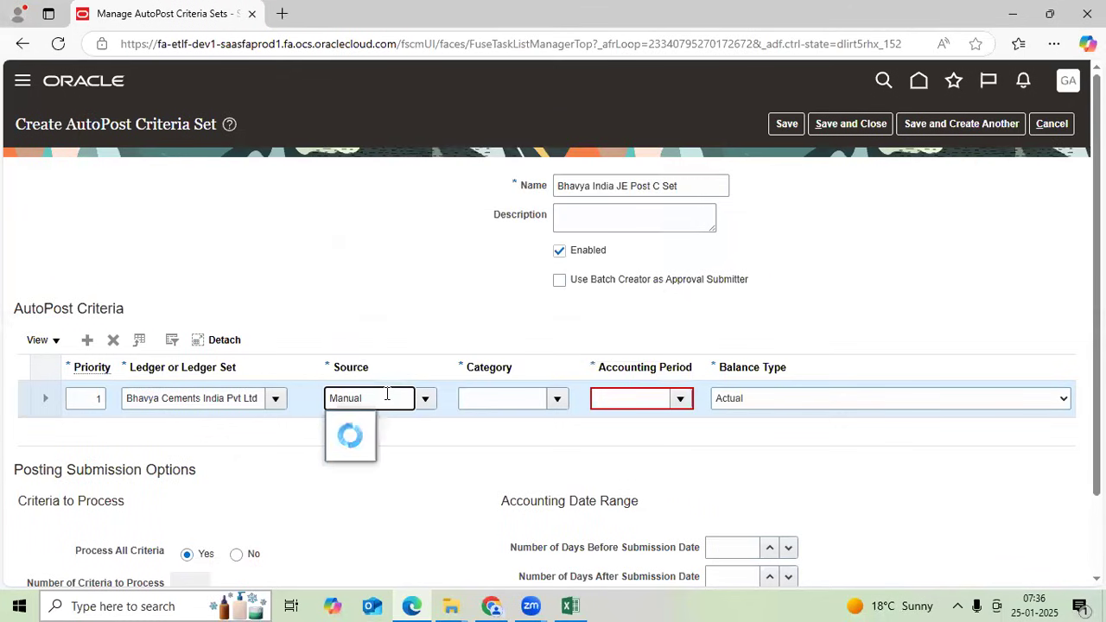
key("BackSpace")
key("BackSpace")
key("BackSpace")
key("BackSpace")
key("BackSpace")
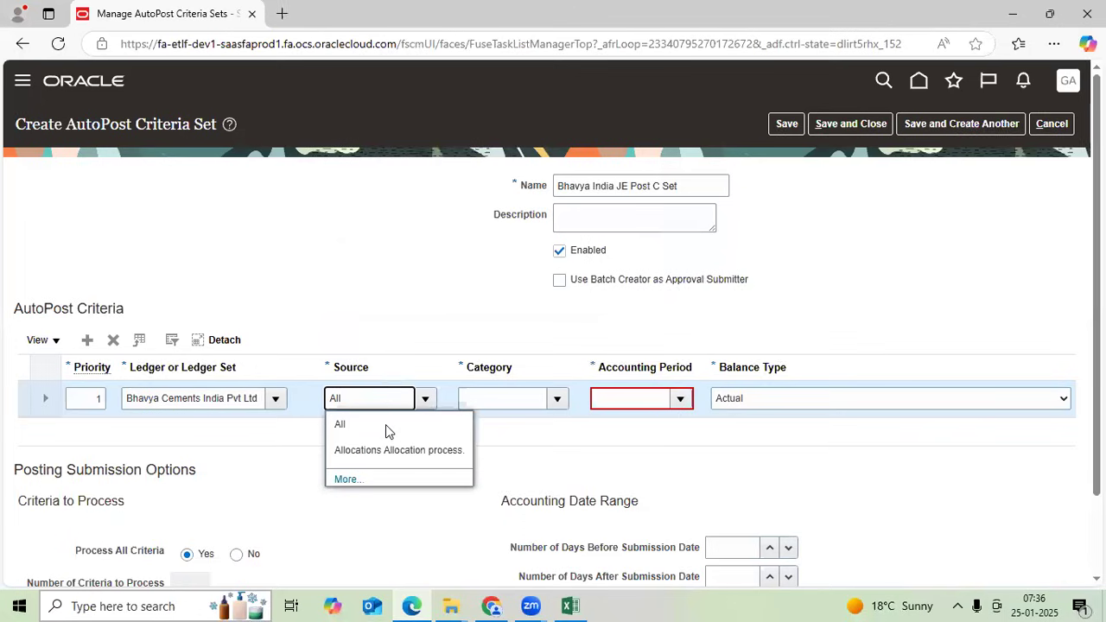
left_click(385, 425)
left_click_drag(373, 397, 330, 397)
key("ctrl+c")
left_click(482, 398)
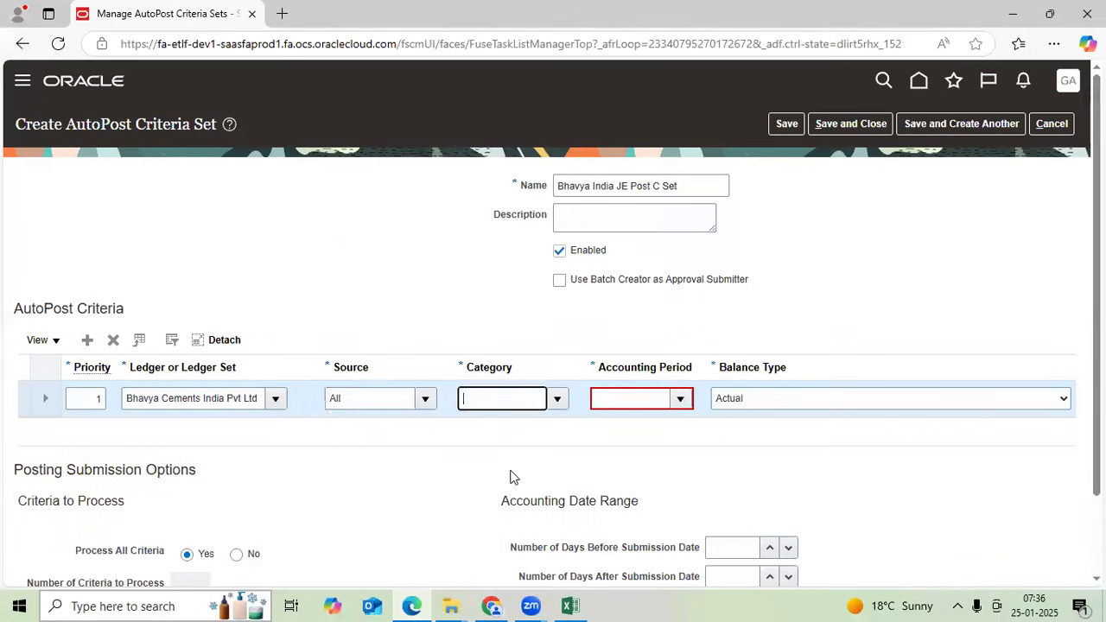
key("ctrl+v")
left_click(622, 404)
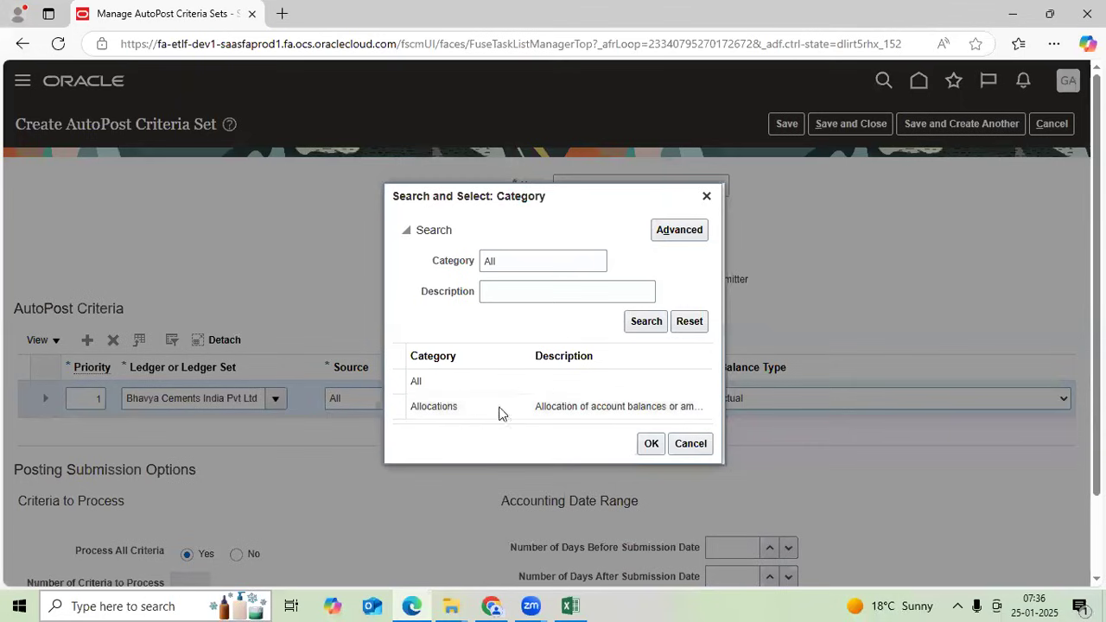
left_click(473, 384)
left_click(649, 445)
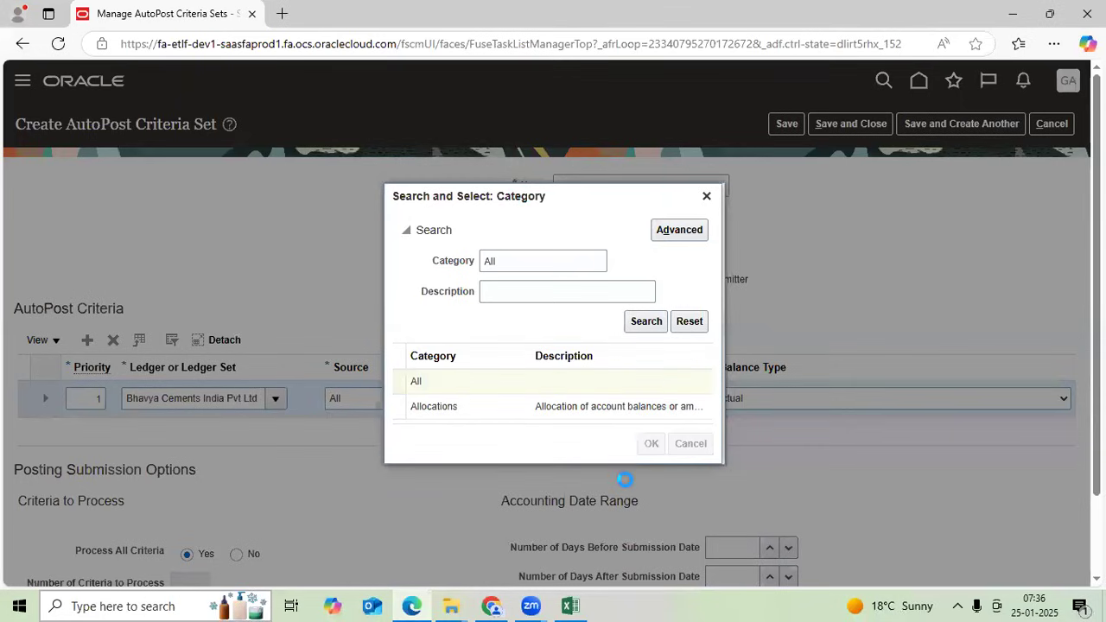
- Set Accounting Period to All, then save and close the criteria set
left_click(680, 399)
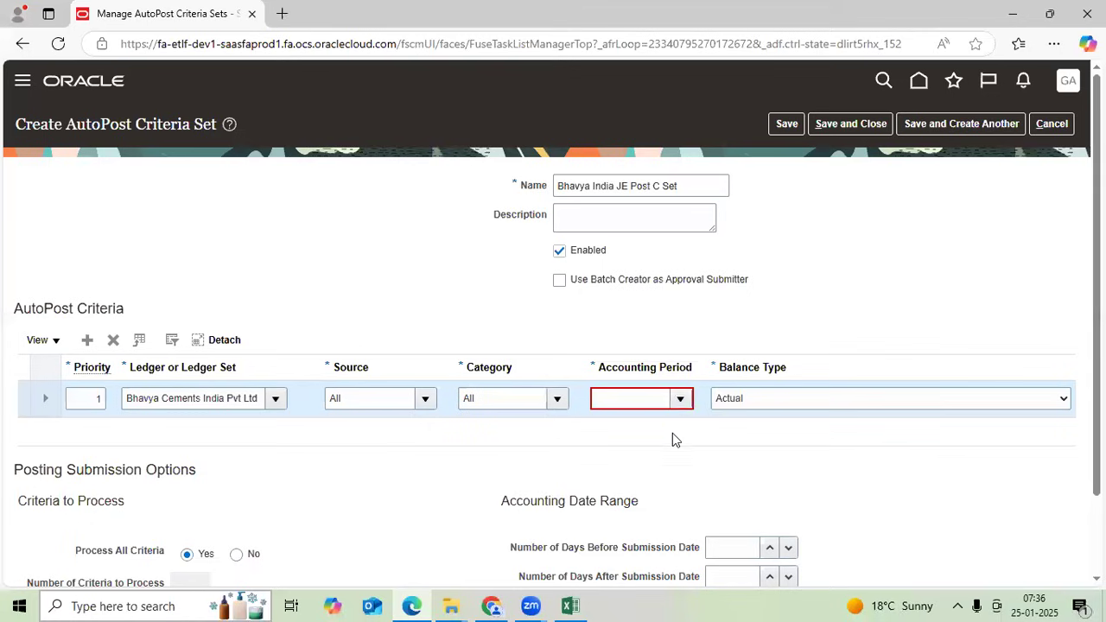
left_click(645, 427)
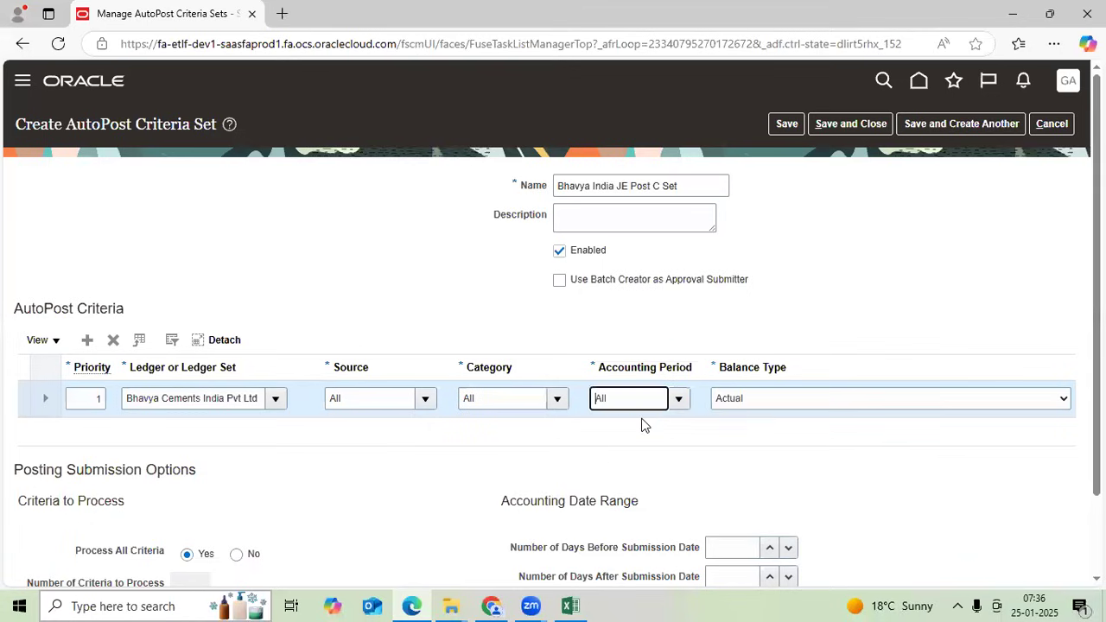
left_click(775, 129)
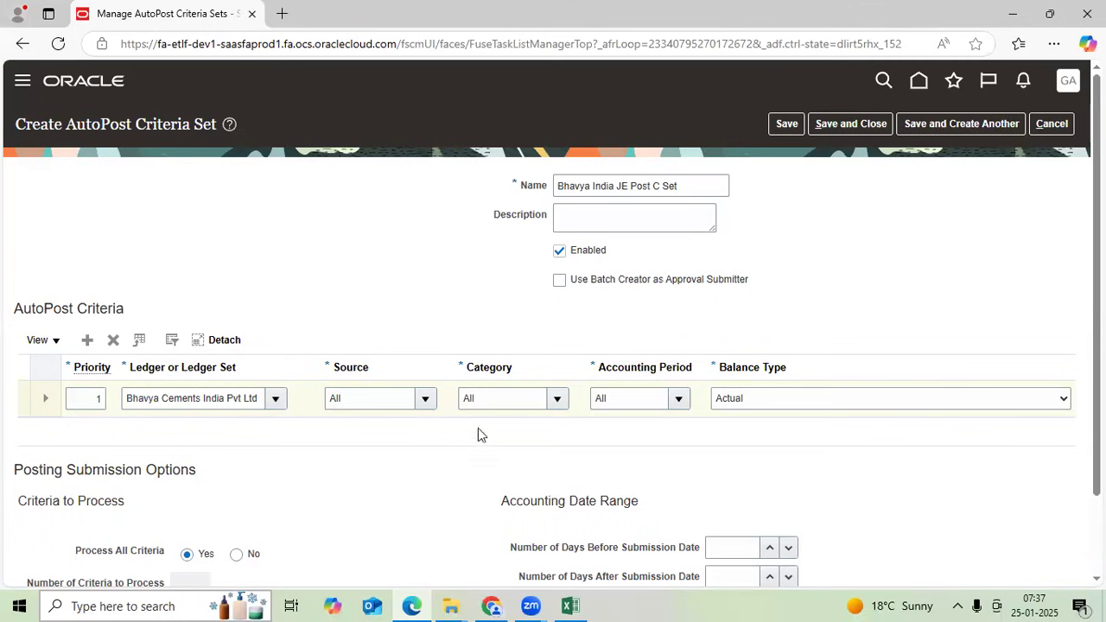
left_click(849, 124)
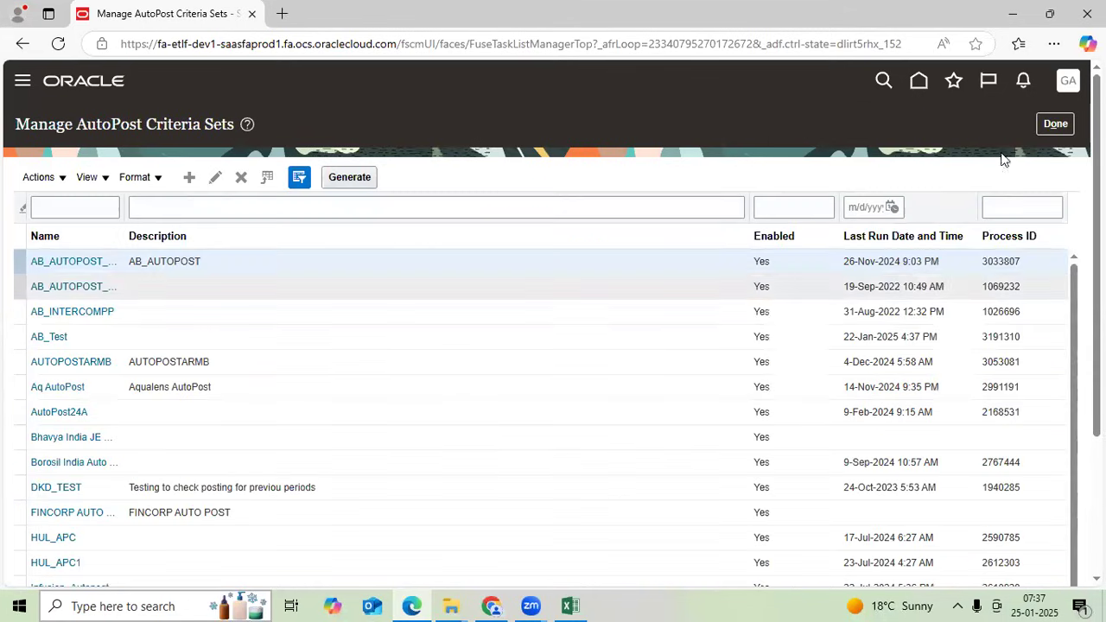
- Leave the criteria set list and open the General Accounting Journals work area
left_click(1053, 125)
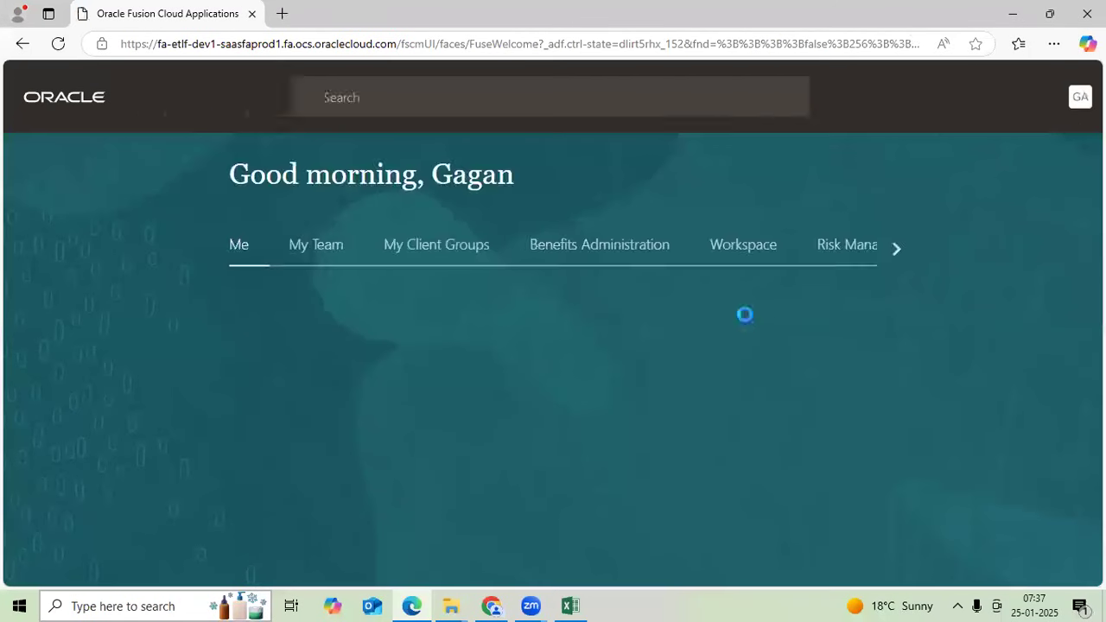
left_click(890, 248)
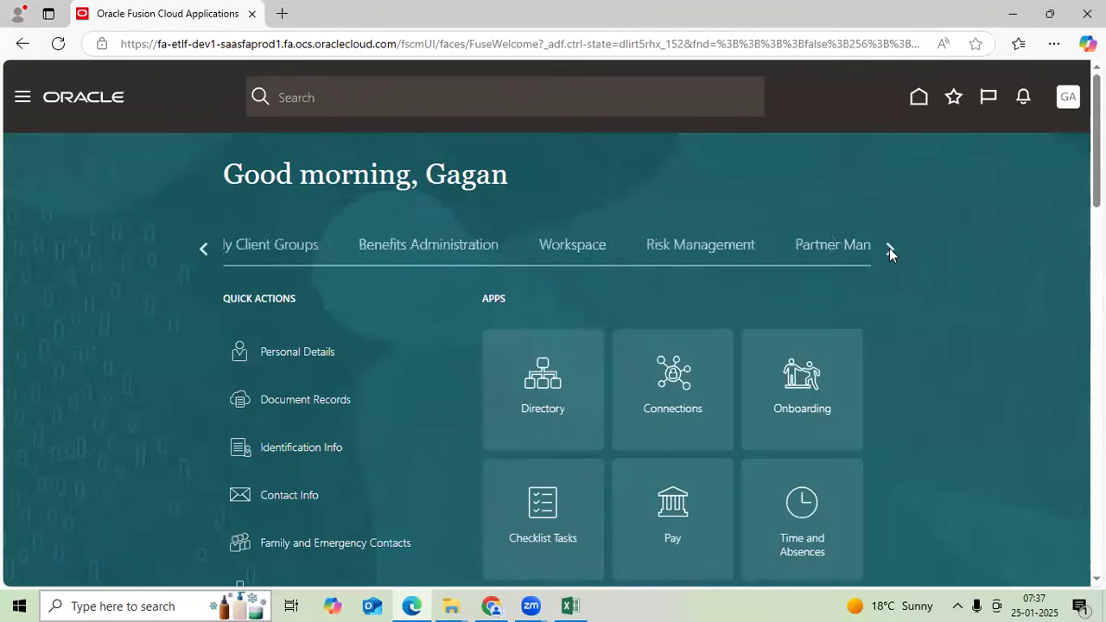
left_click(889, 248)
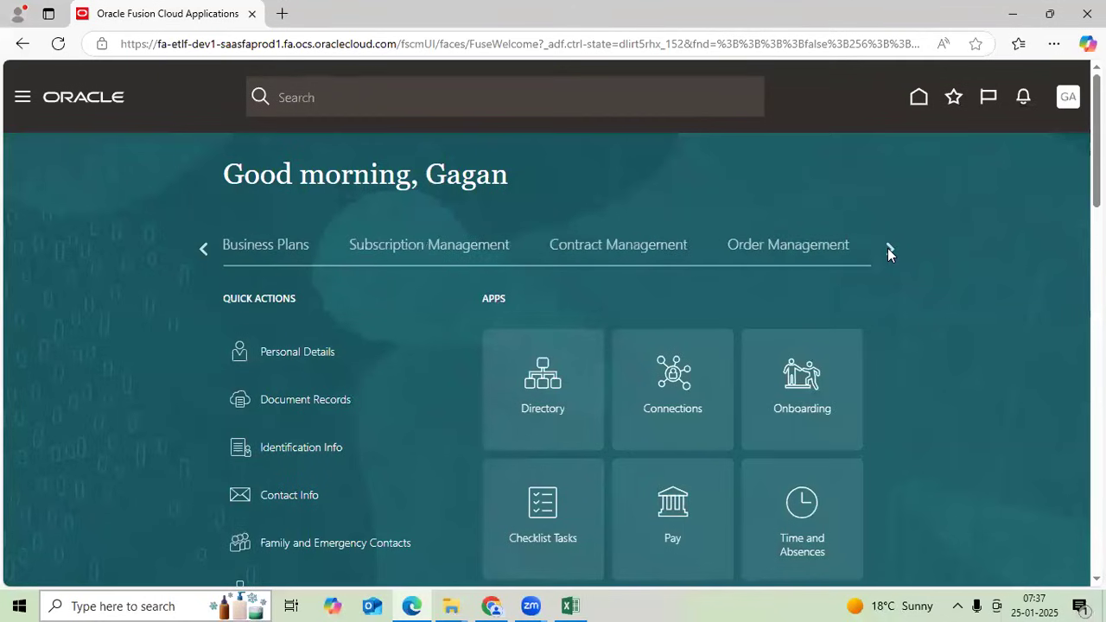
left_click(889, 248)
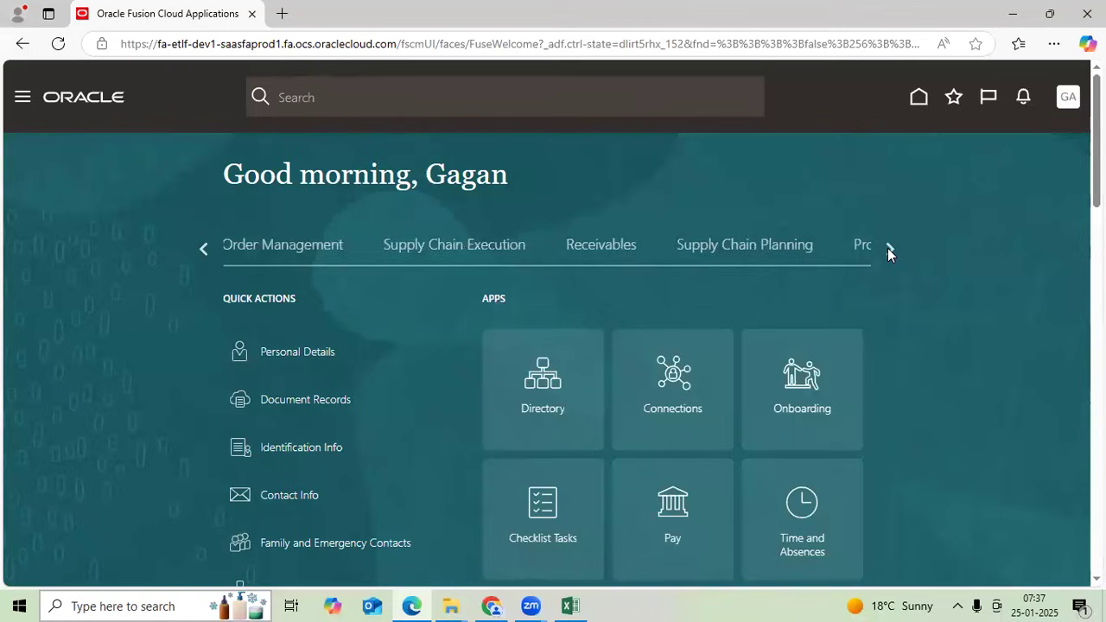
left_click(889, 248)
left_click(887, 248)
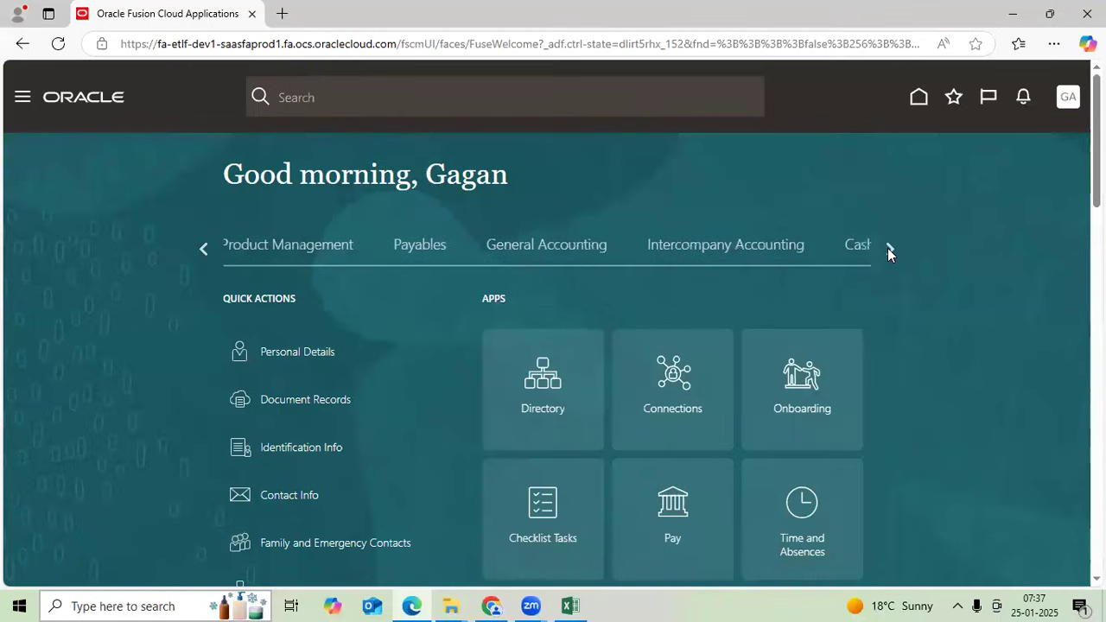
left_click(585, 250)
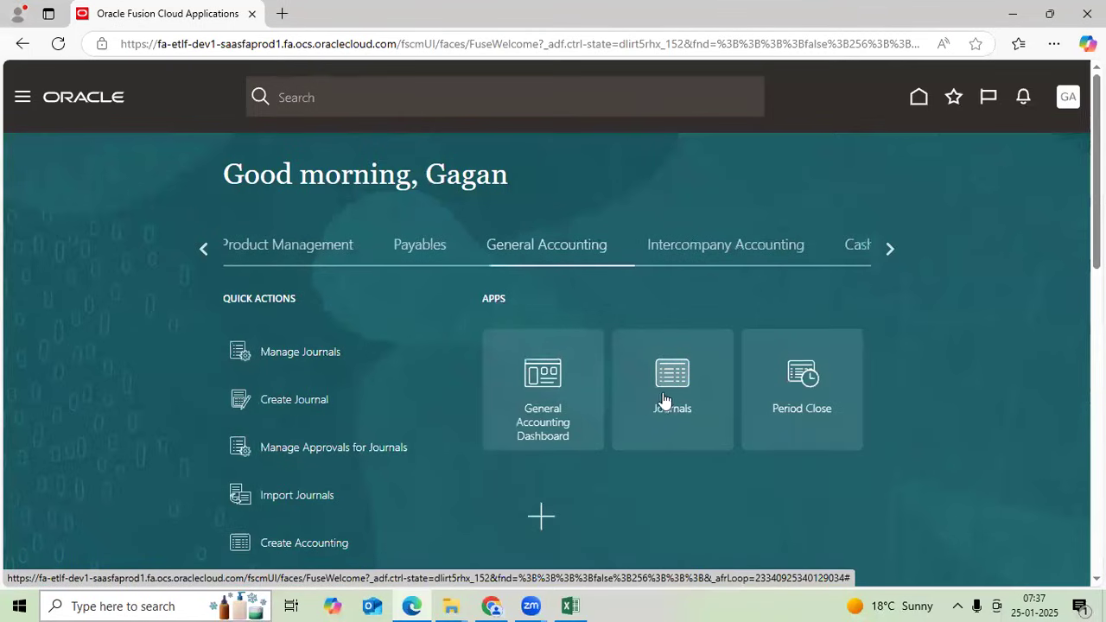
left_click(667, 398)
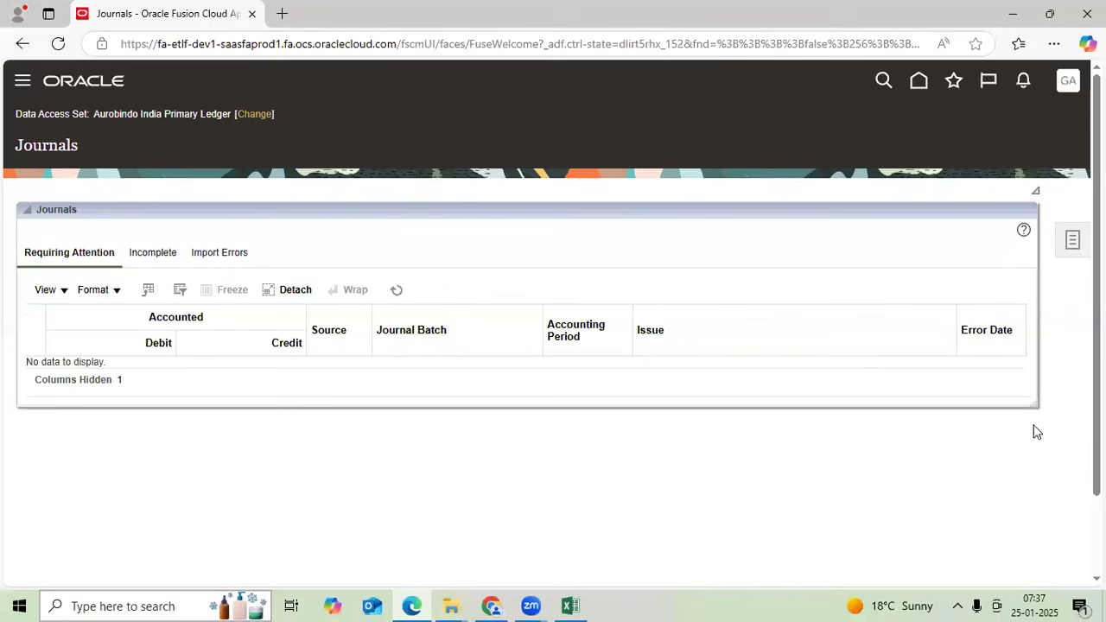
- View the Change Data Access Set options, cancel without changing, then start signing out
left_click(264, 115)
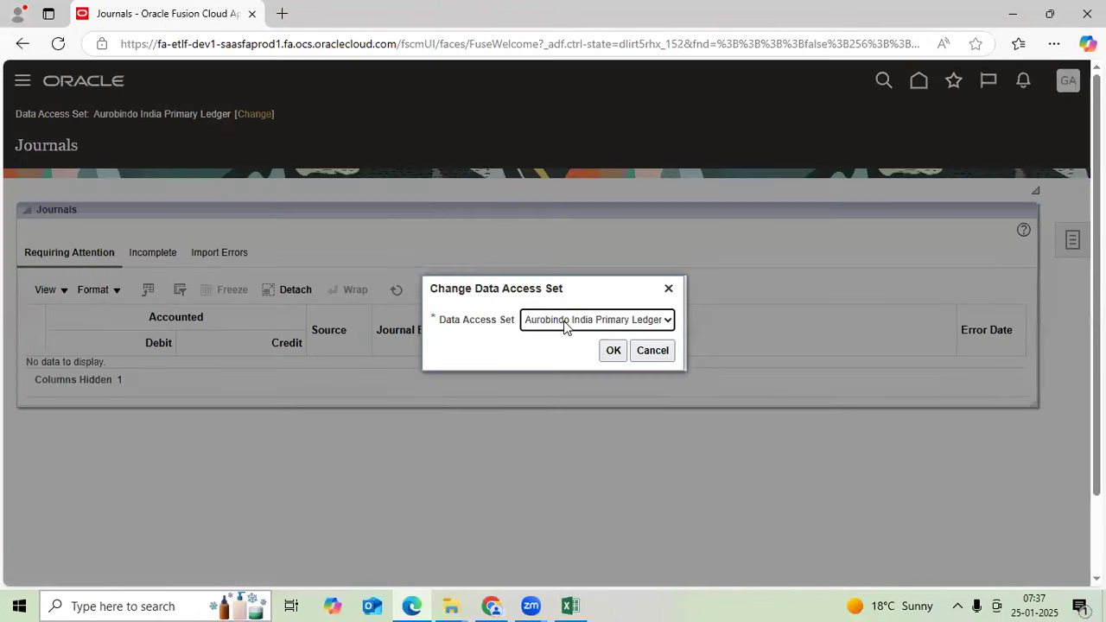
left_click(628, 318)
left_click(668, 288)
left_click(1068, 81)
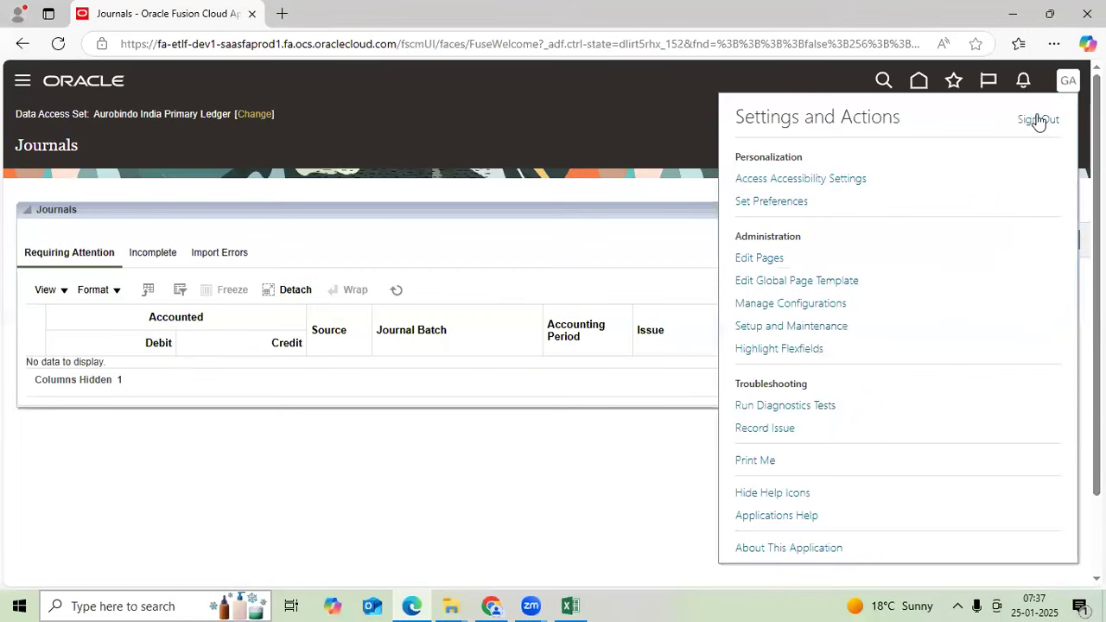
left_click(860, 335)
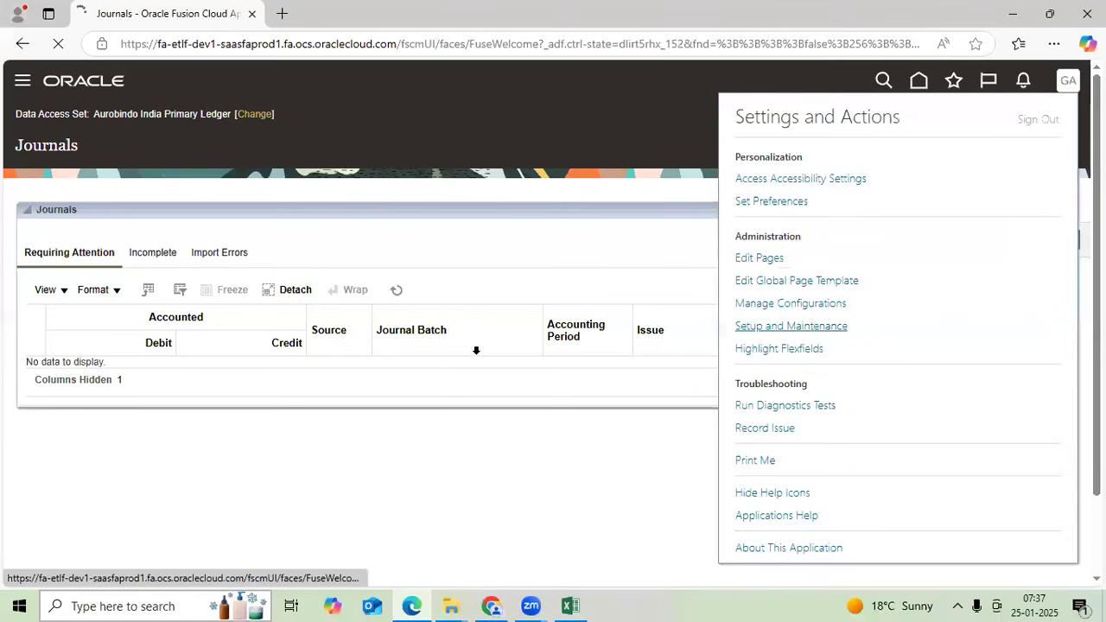
- Confirm sign-out and sign back in with a different user ID and password
left_click(514, 394)
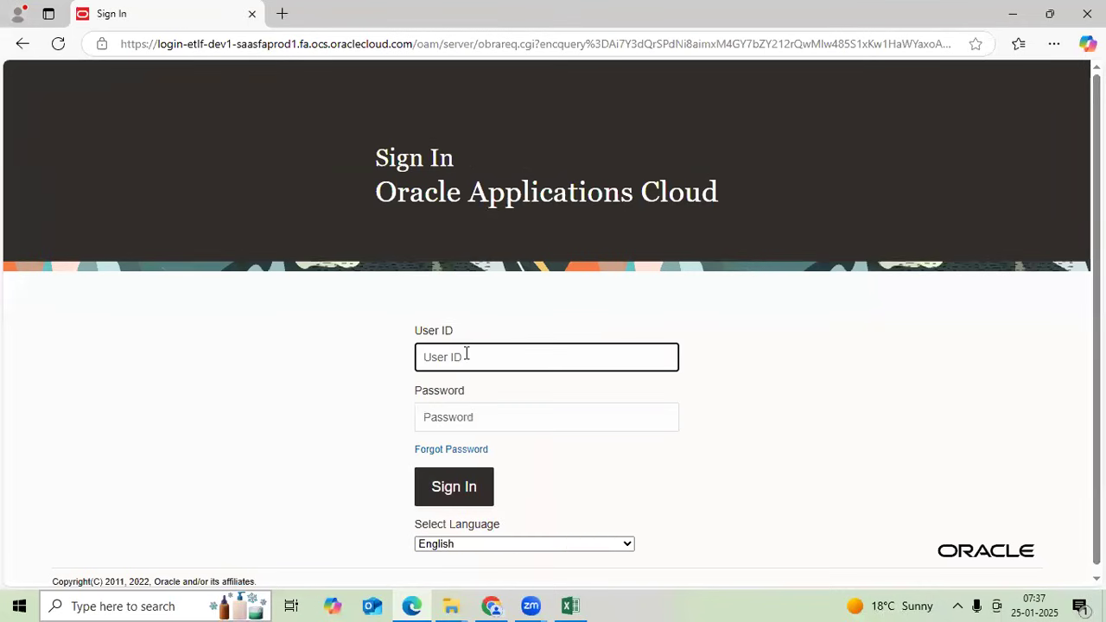
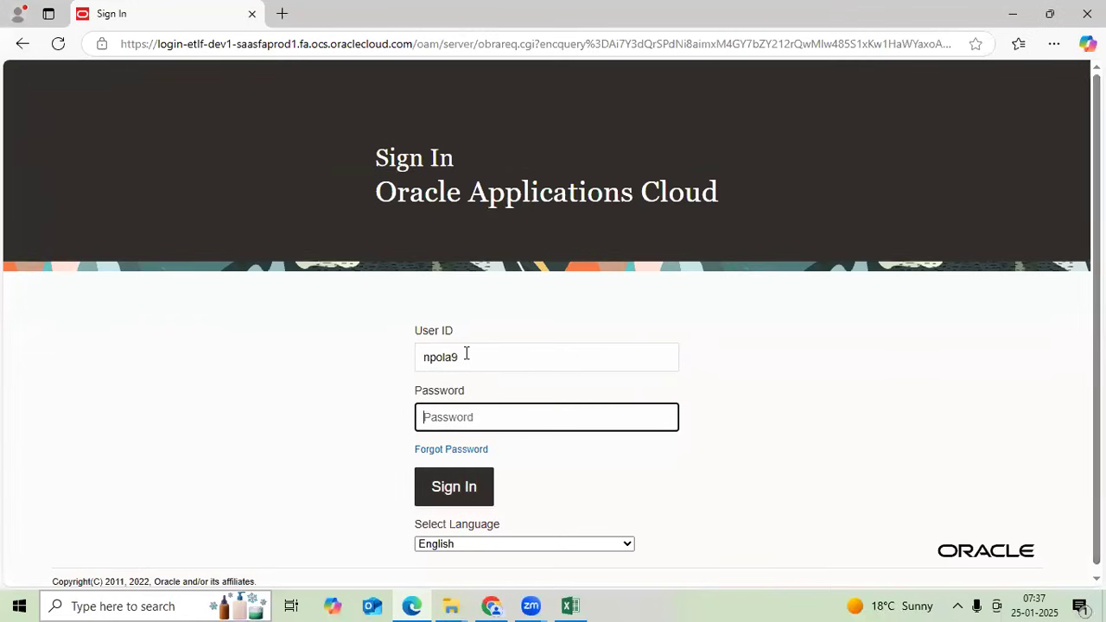
type("***")
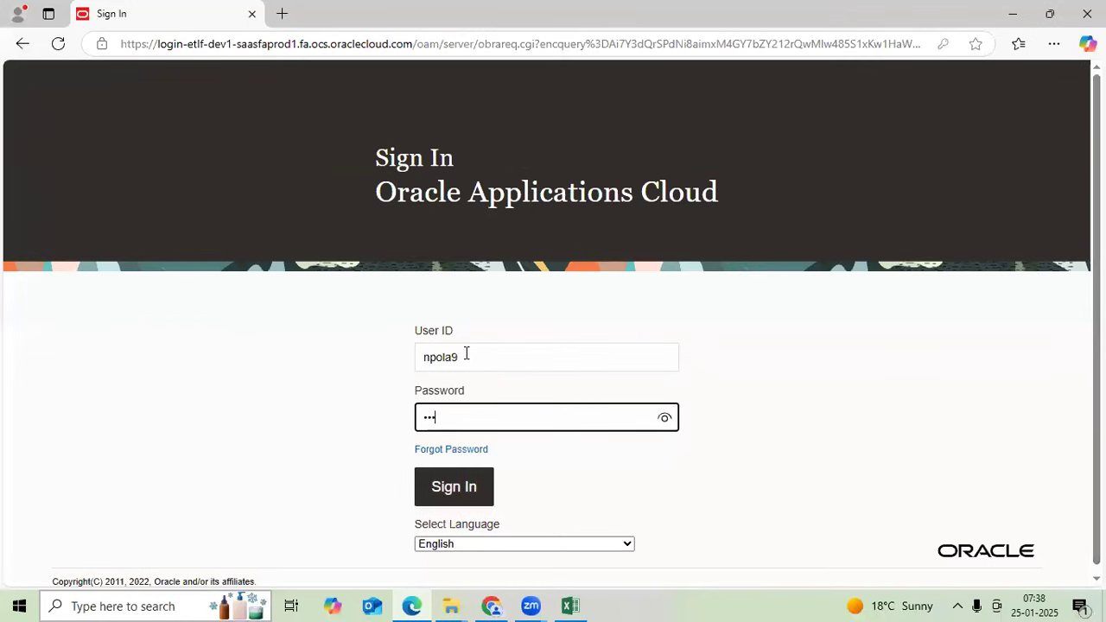
type("***")
key("Return")
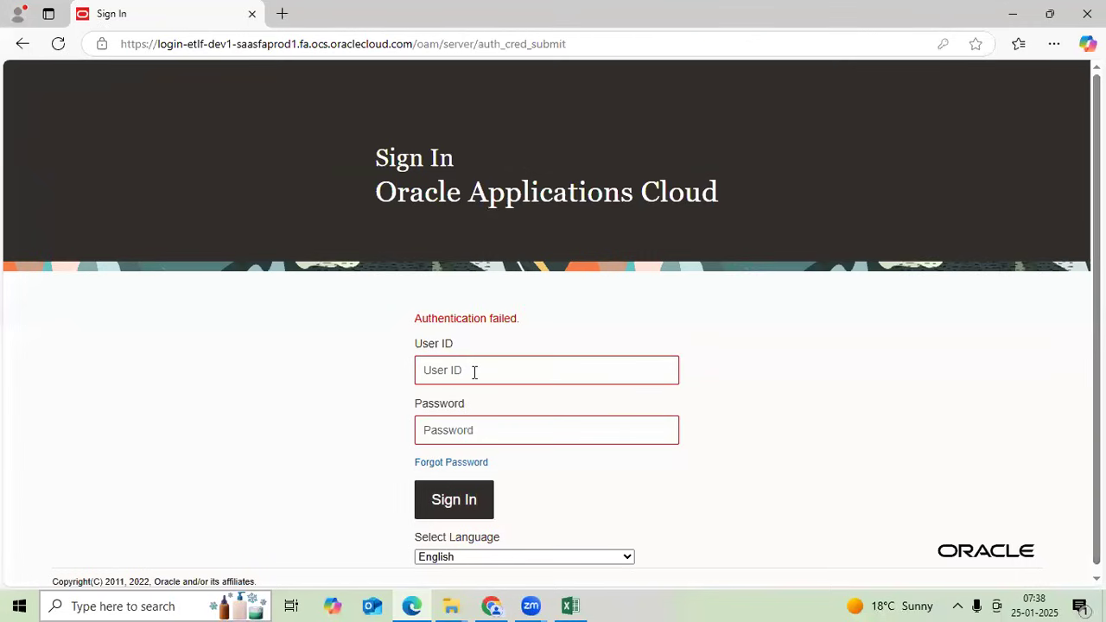
left_click(475, 373)
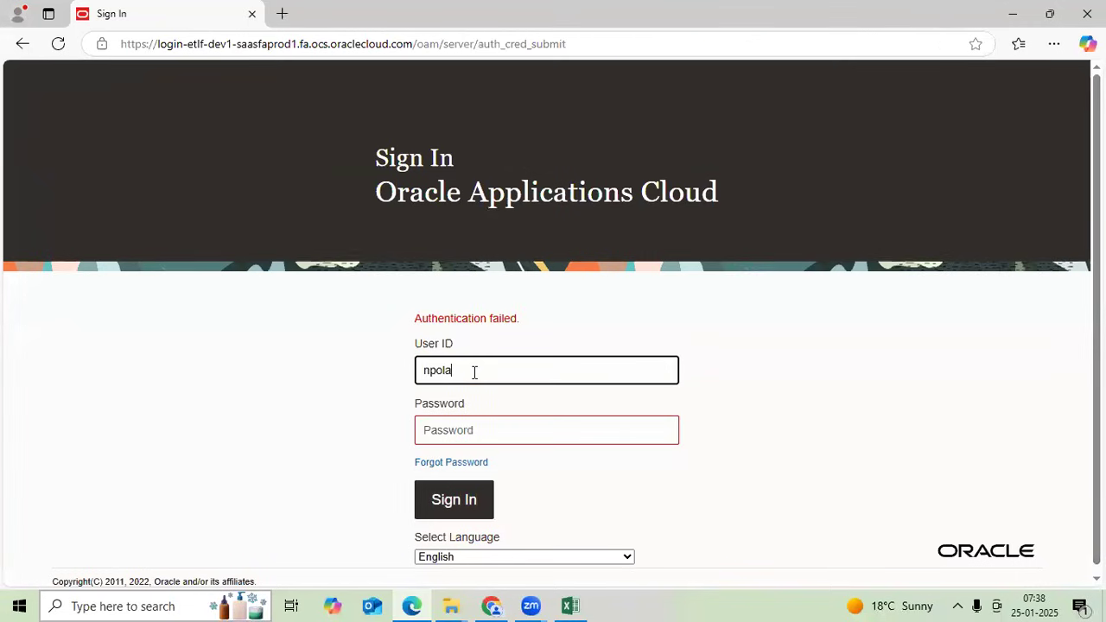
key("Tab")
type("**")
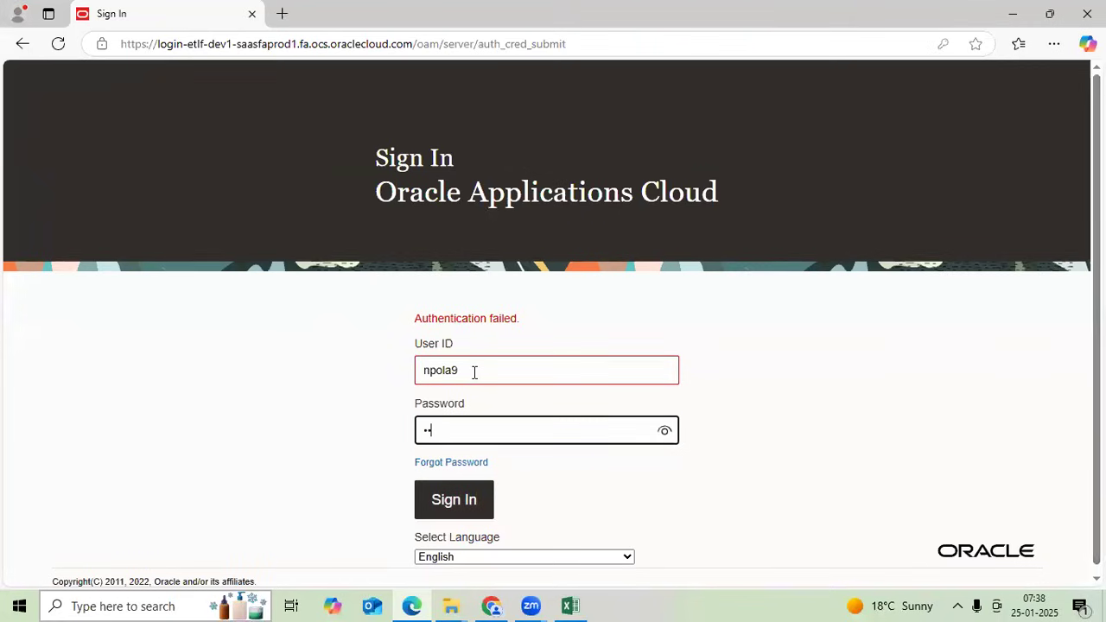
type("*******")
key("Return")
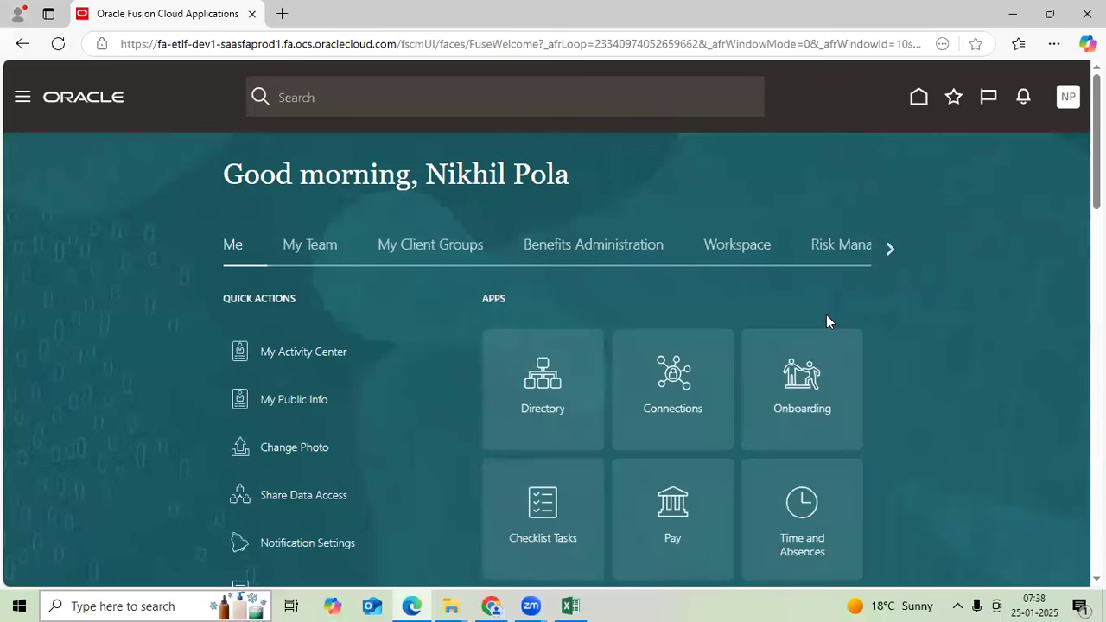
- Scroll the work-area strip to General Accounting and open the Journals work area
left_click(887, 248)
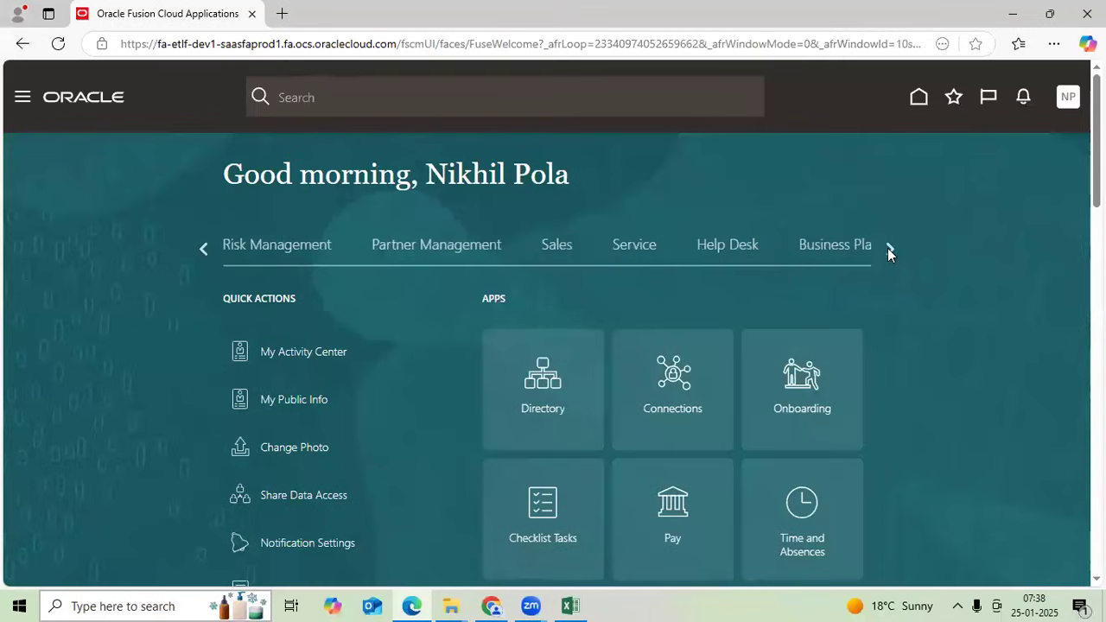
left_click(888, 248)
left_click(888, 248)
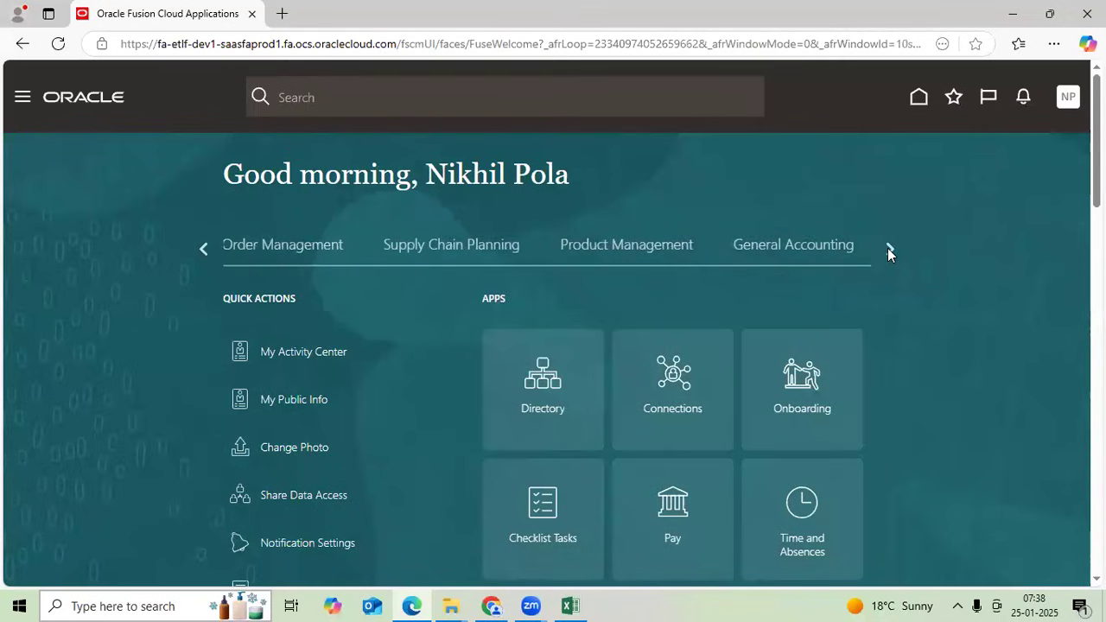
left_click(888, 248)
left_click(888, 248)
left_click(887, 248)
left_click(888, 248)
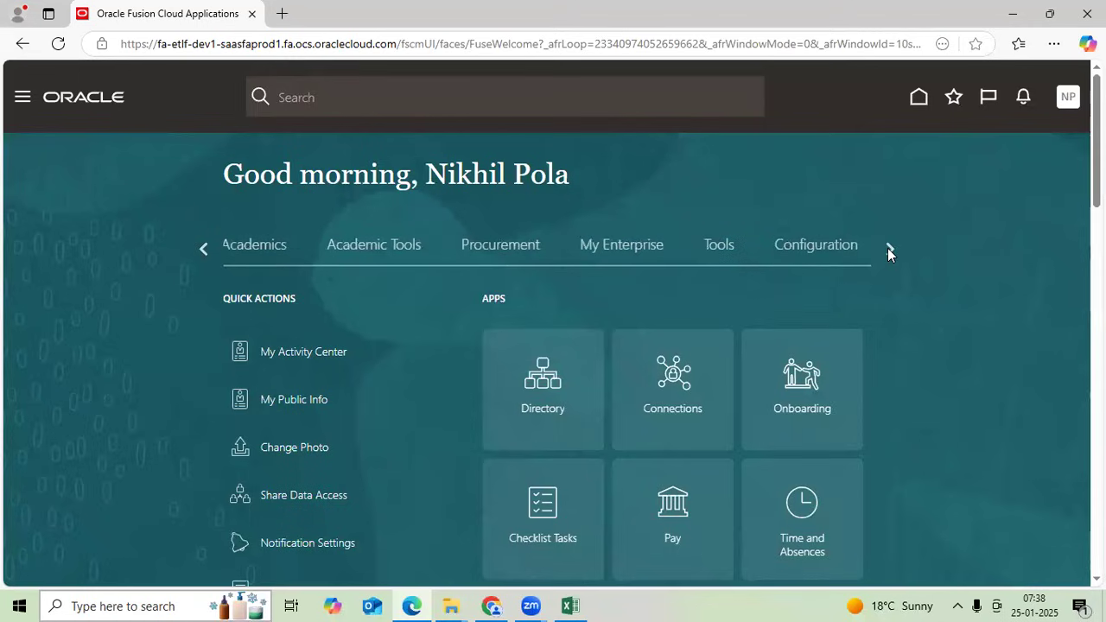
left_click(888, 248)
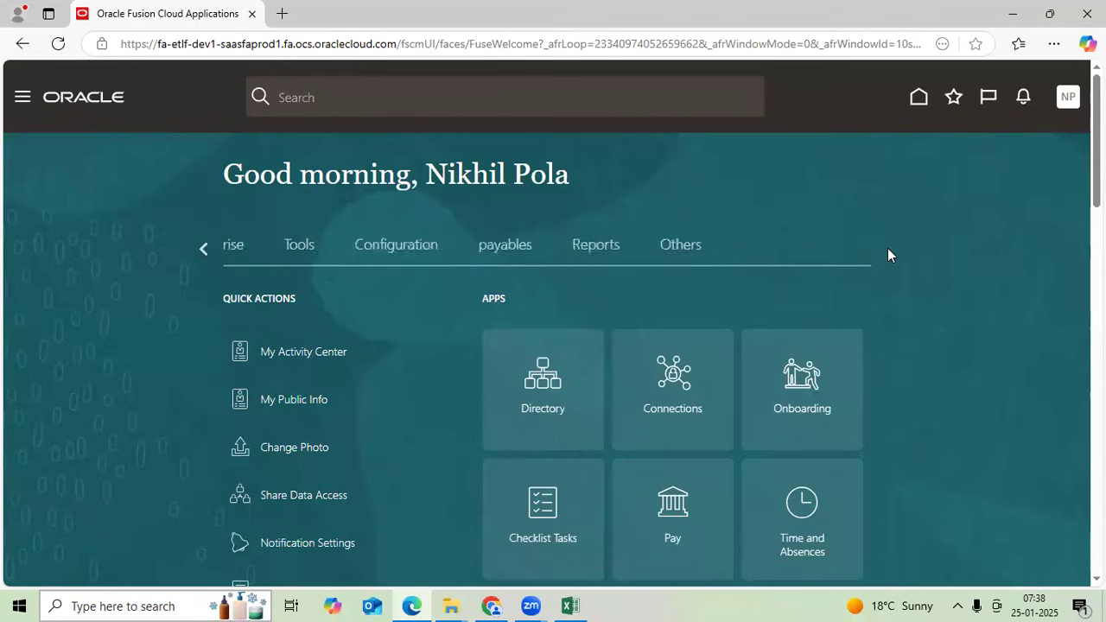
left_click(202, 250)
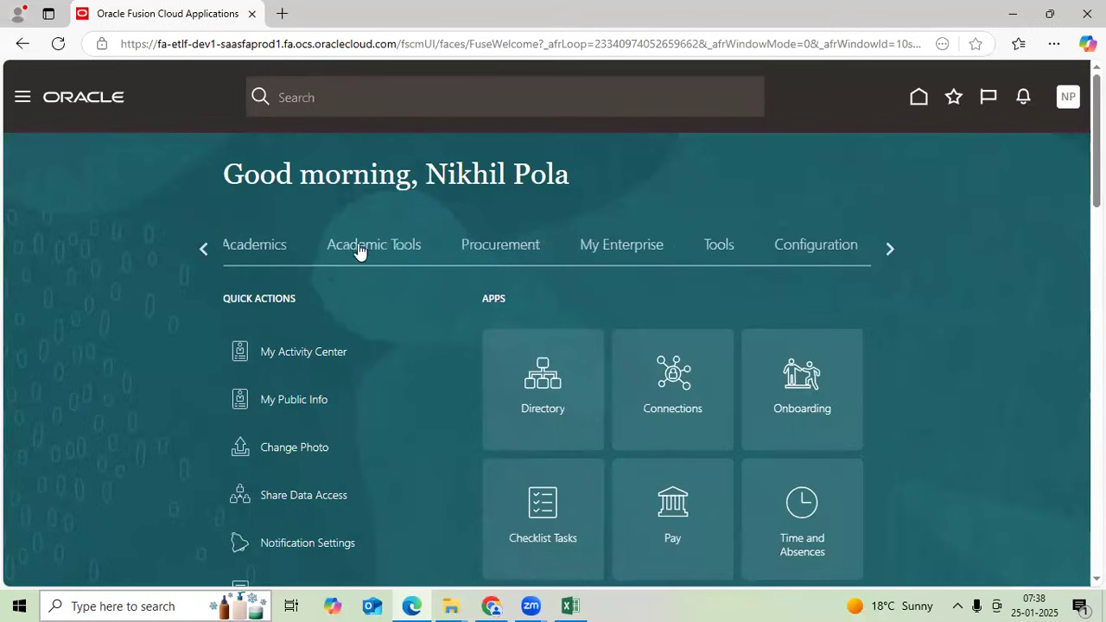
left_click(204, 248)
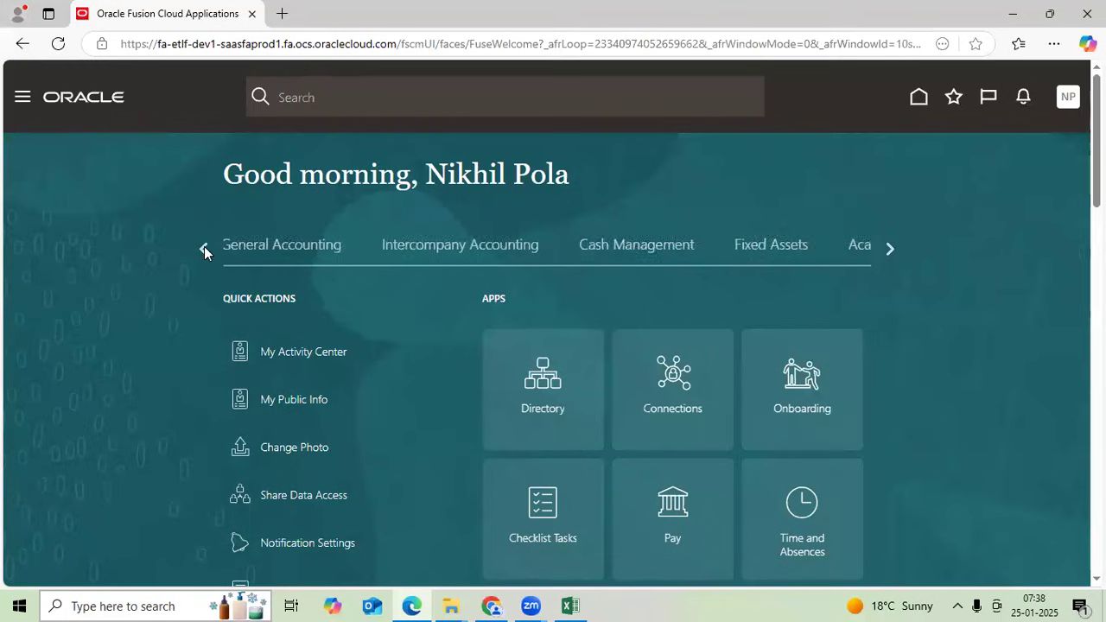
left_click(204, 248)
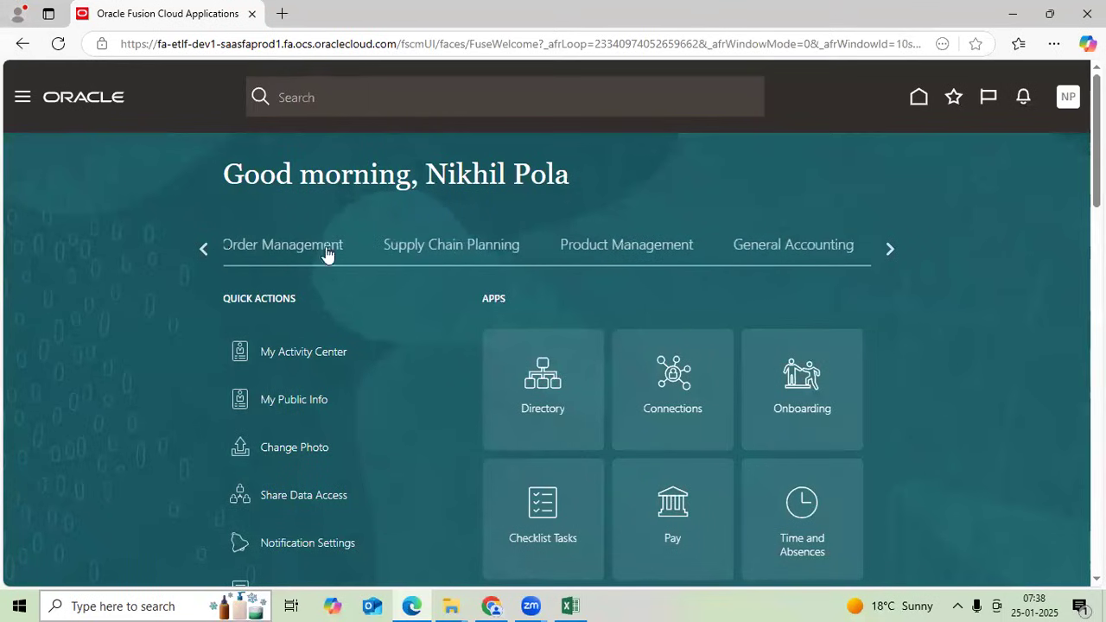
left_click(783, 250)
left_click(675, 391)
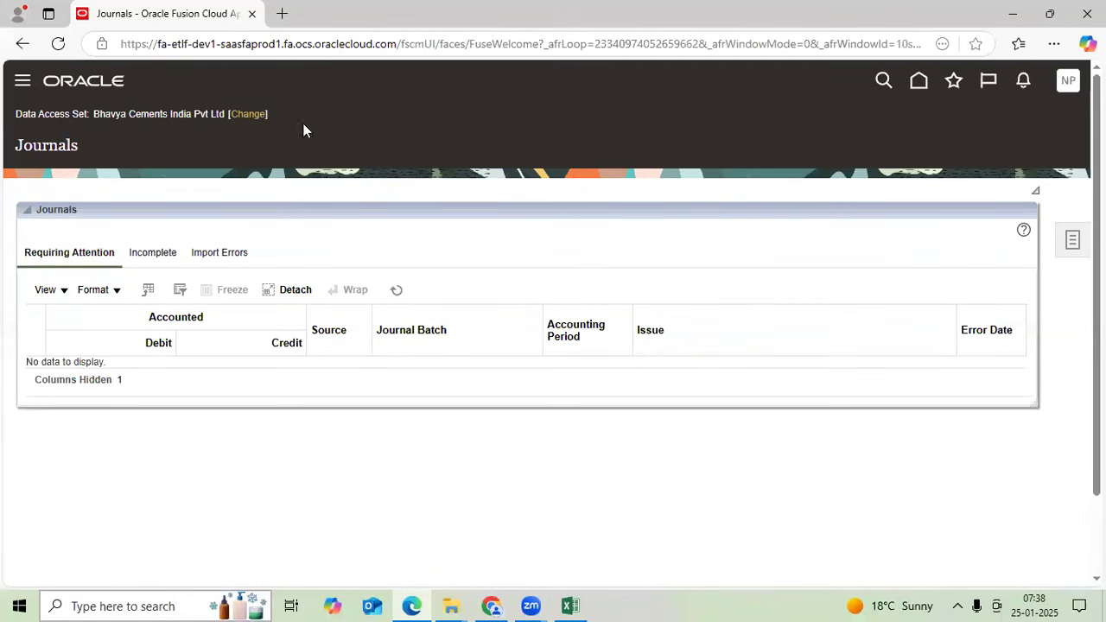
- Choose Create Journal from the Journals Tasks panel
left_click(1072, 243)
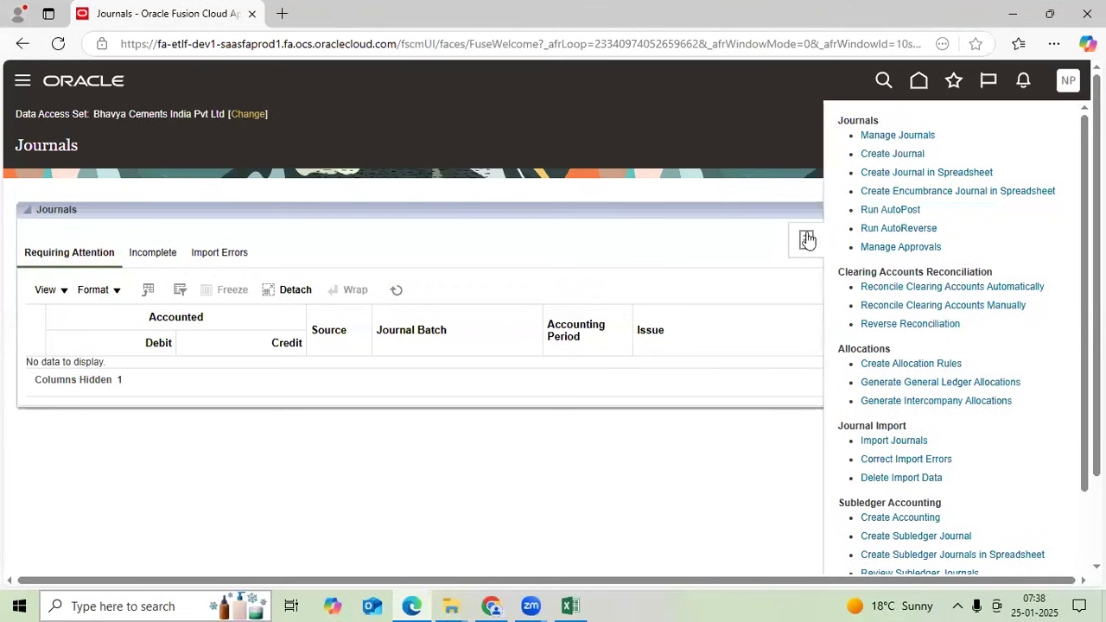
left_click(881, 155)
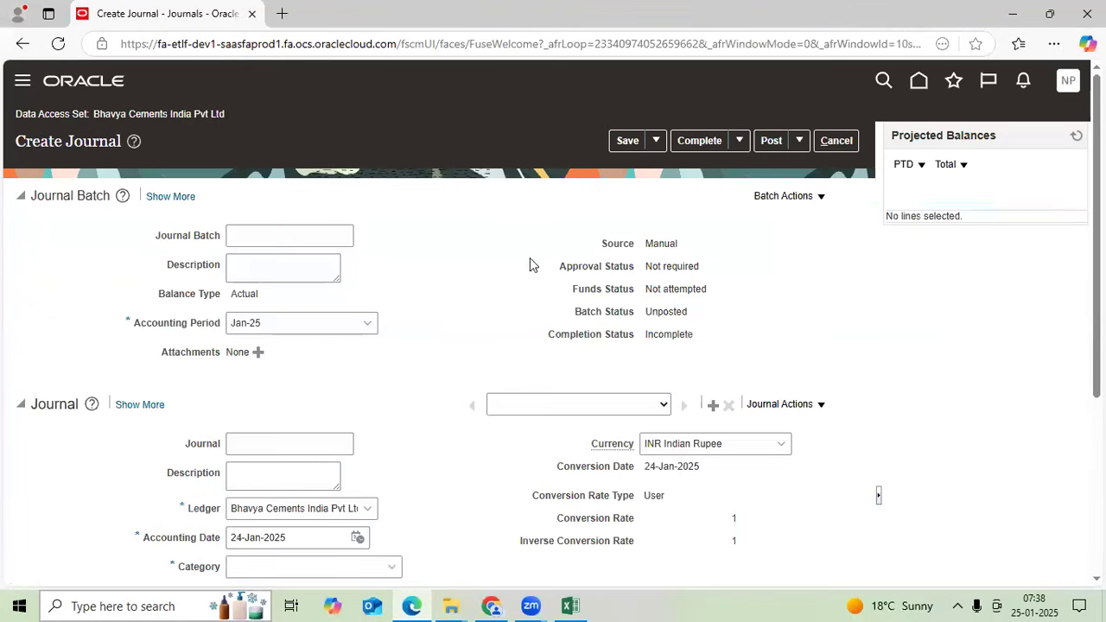
- Enter TT Batch-1 as the journal batch name and copy it into the batch description
left_click(322, 239)
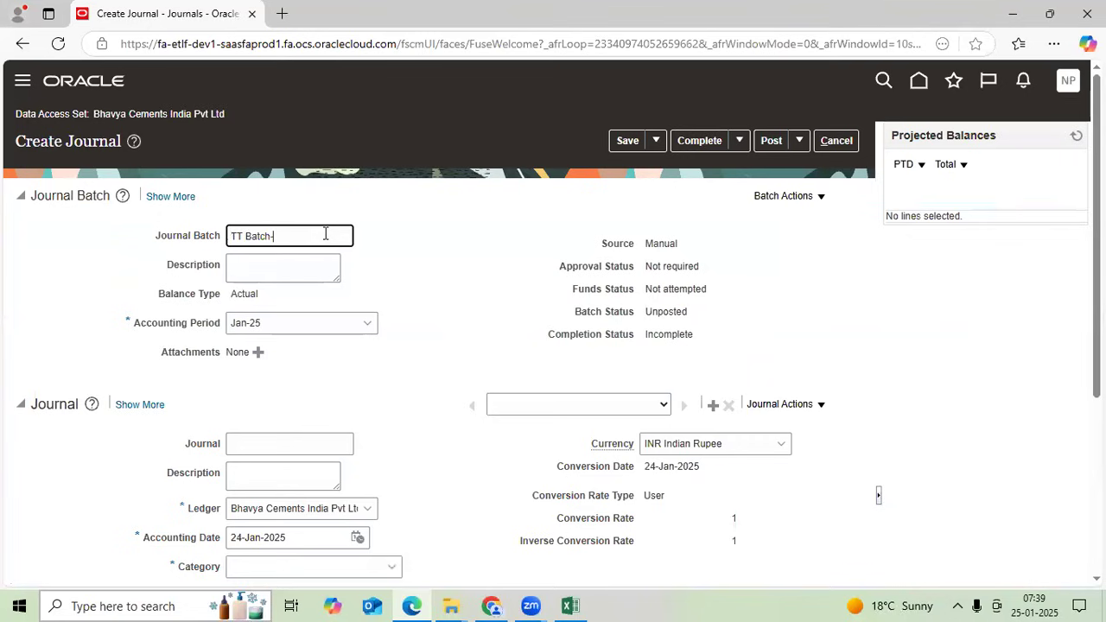
left_click_drag(325, 233, 182, 232)
key("ctrl+c")
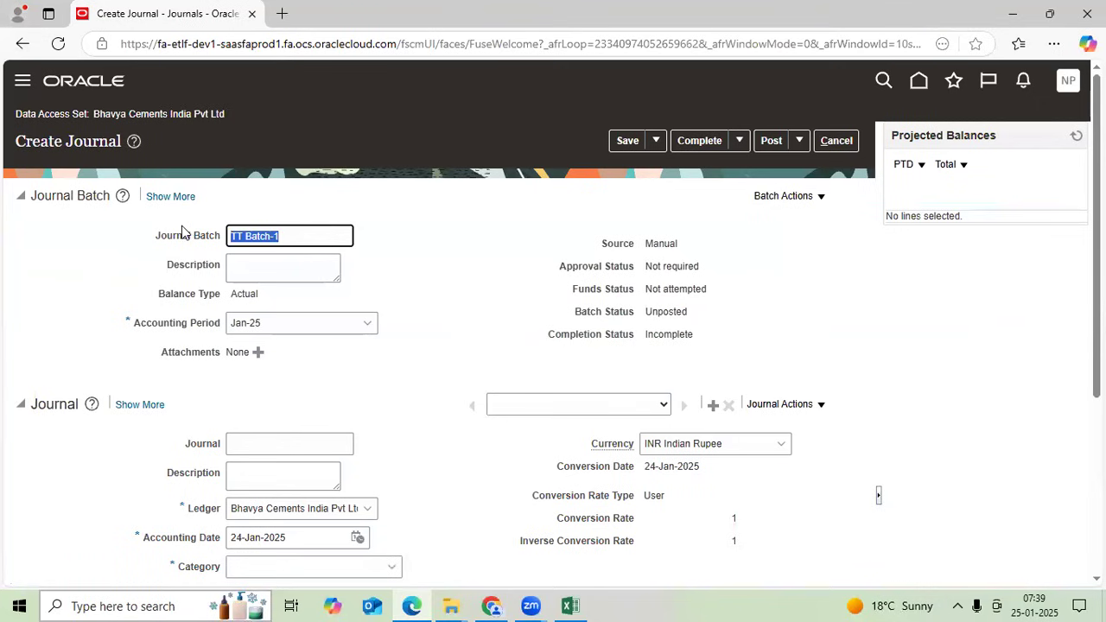
scroll(265, 297, "down", 2)
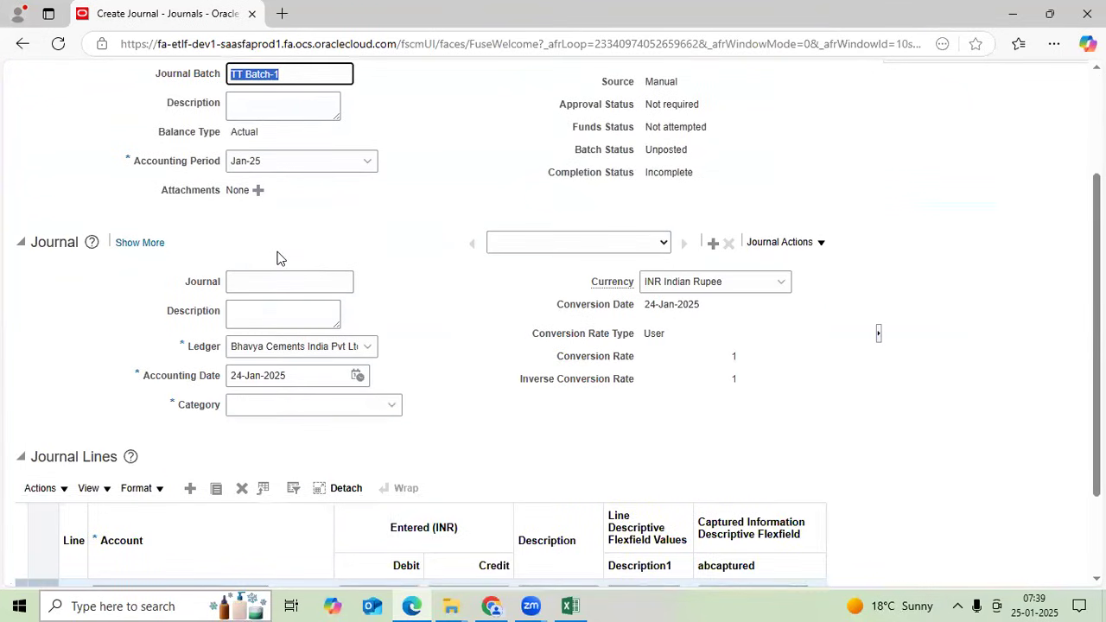
scroll(276, 257, "up", 2)
left_click(268, 267)
key("ctrl+v")
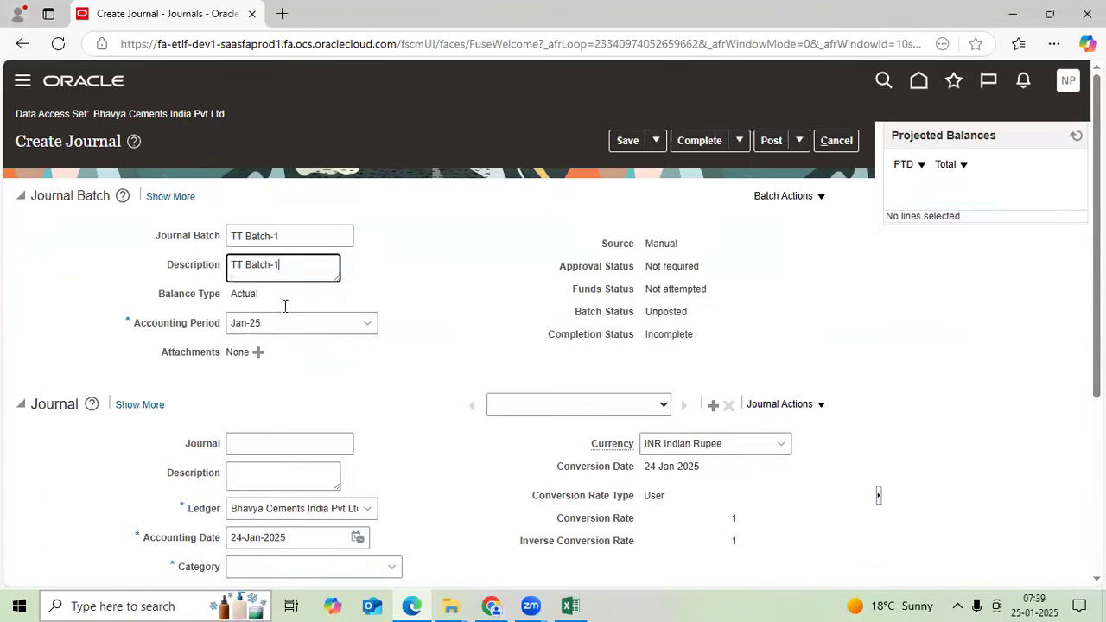
scroll(284, 259, "down", 3)
- Name the journal Rent Expenses and set its category to Other
left_click(278, 166)
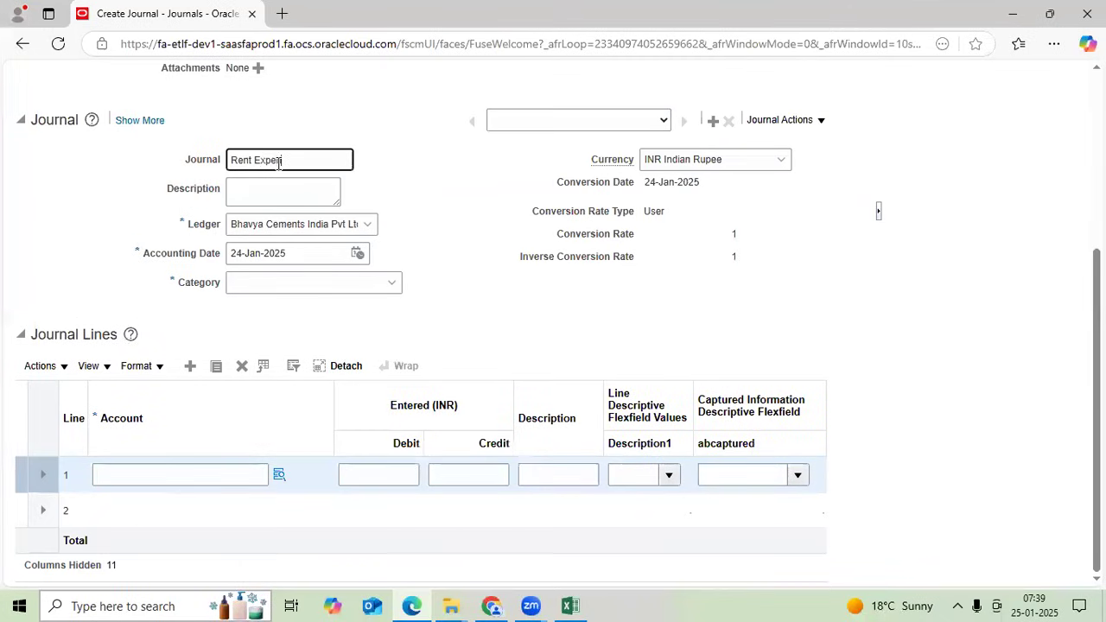
type("Rent Expenses")
key("Tab")
key("Tab")
key("Tab")
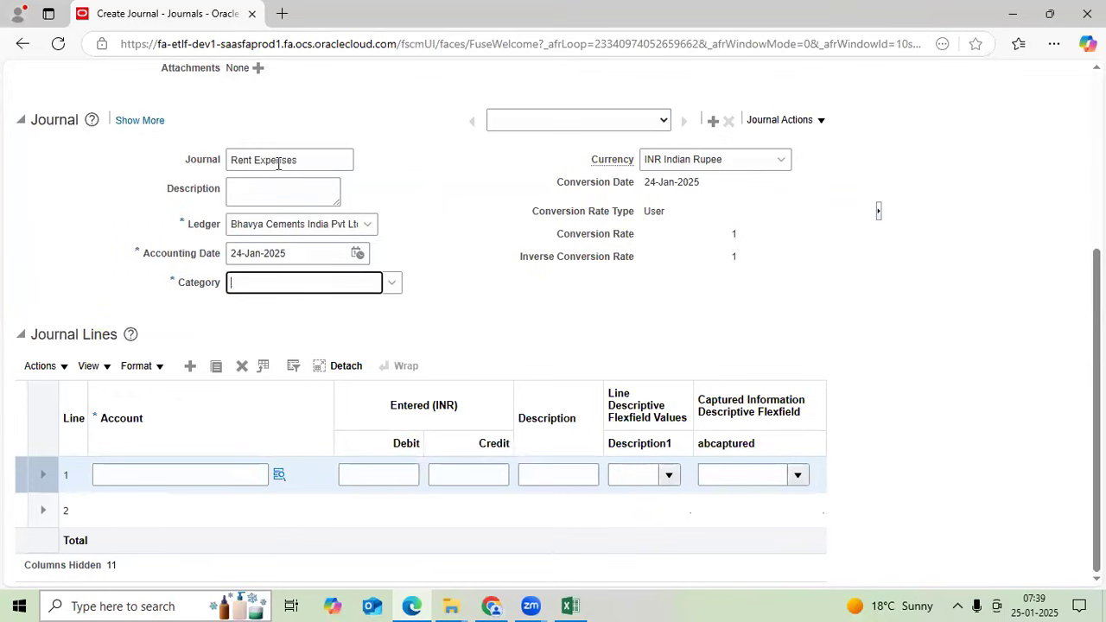
type("Off")
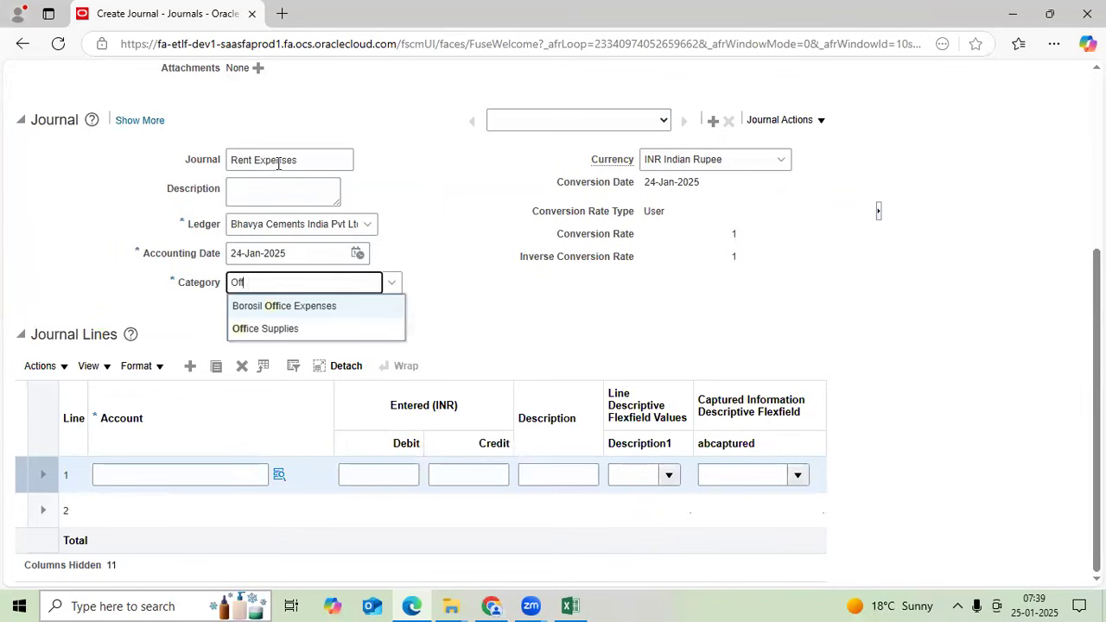
key("BackSpace")
key("BackSpace")
key("BackSpace")
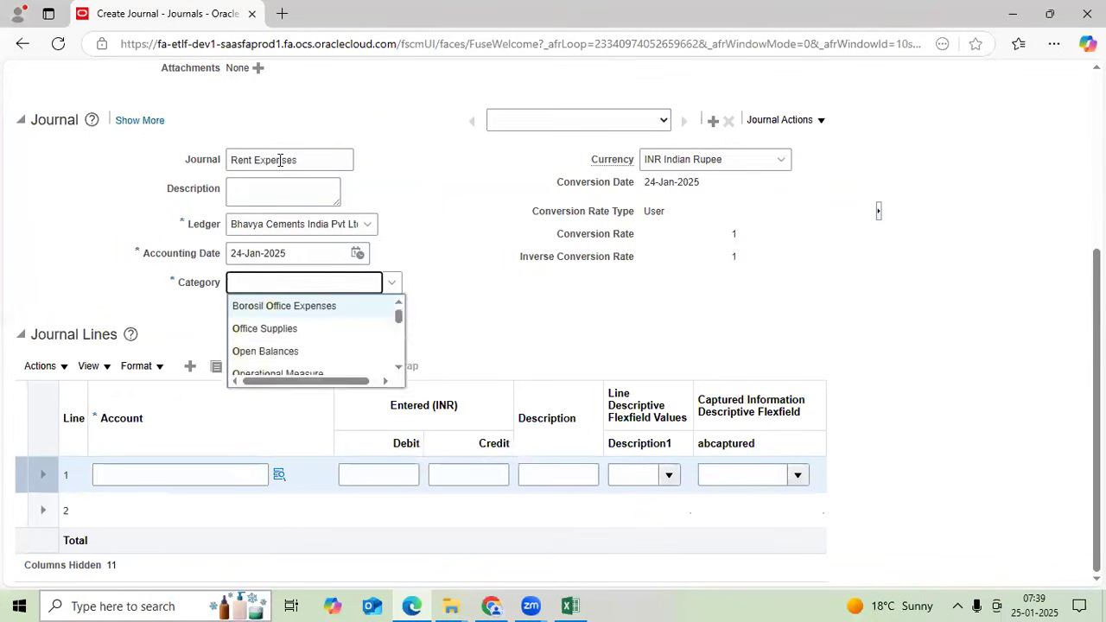
type("Other")
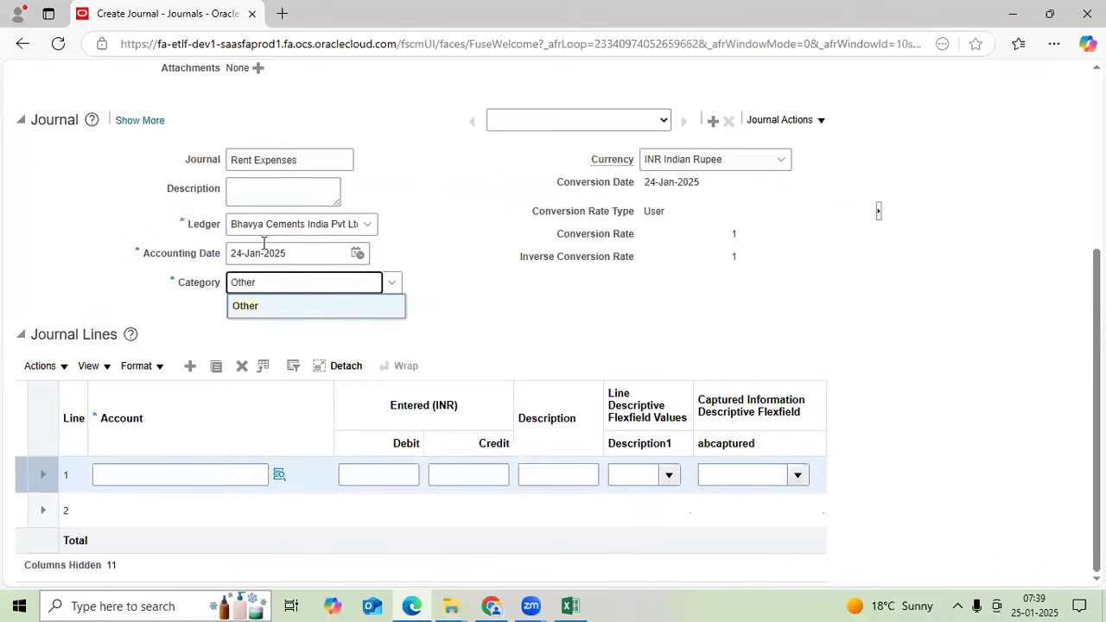
left_click(249, 308)
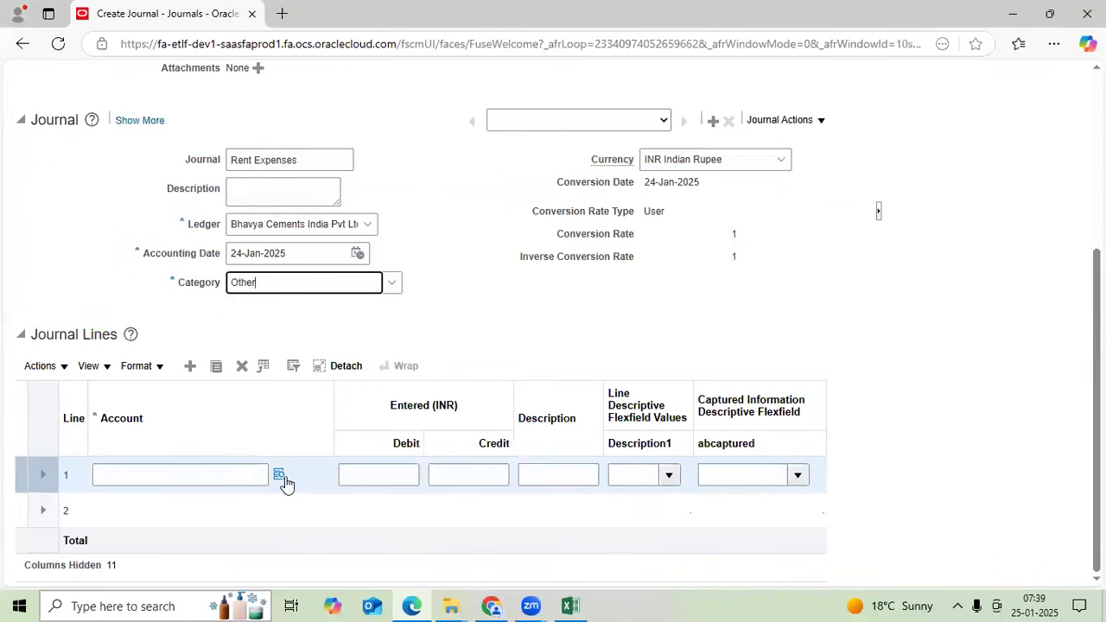
left_click(279, 475)
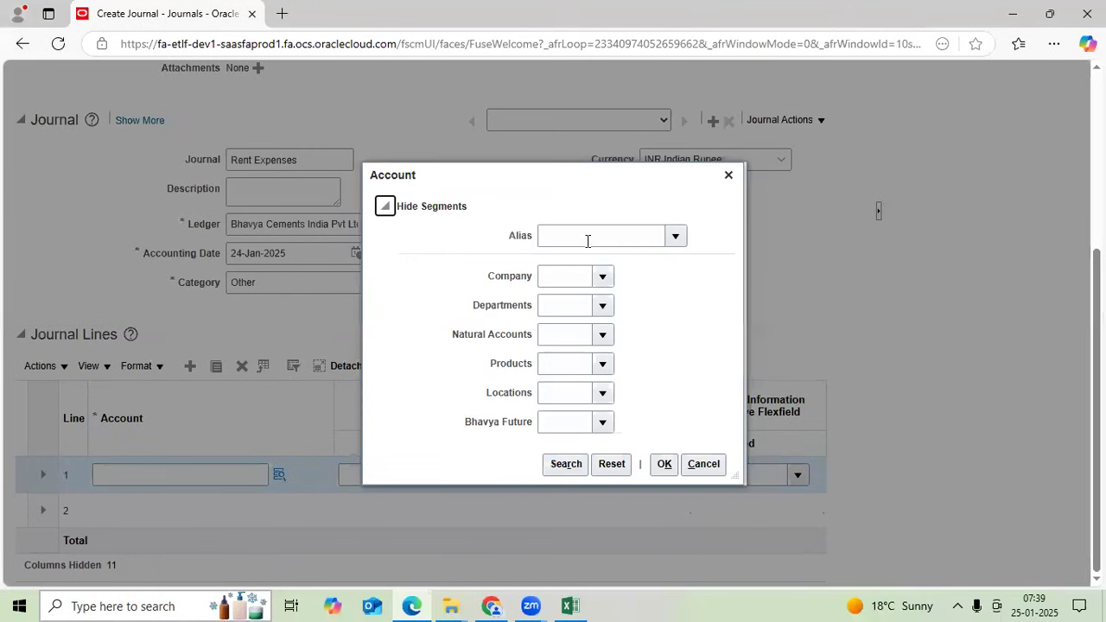
left_click(588, 241)
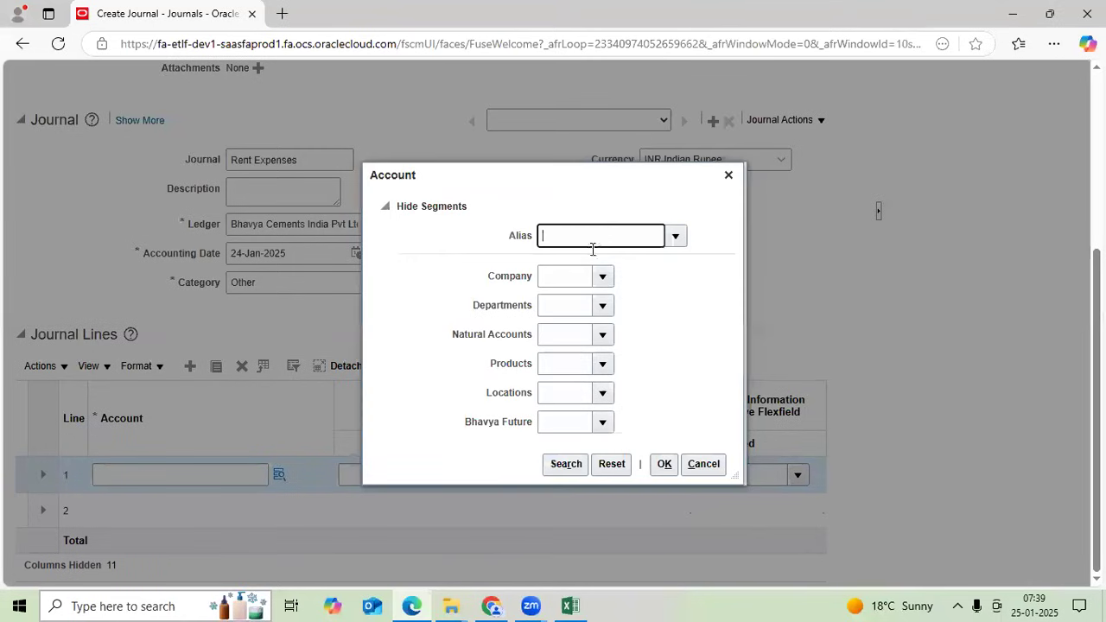
left_click(675, 237)
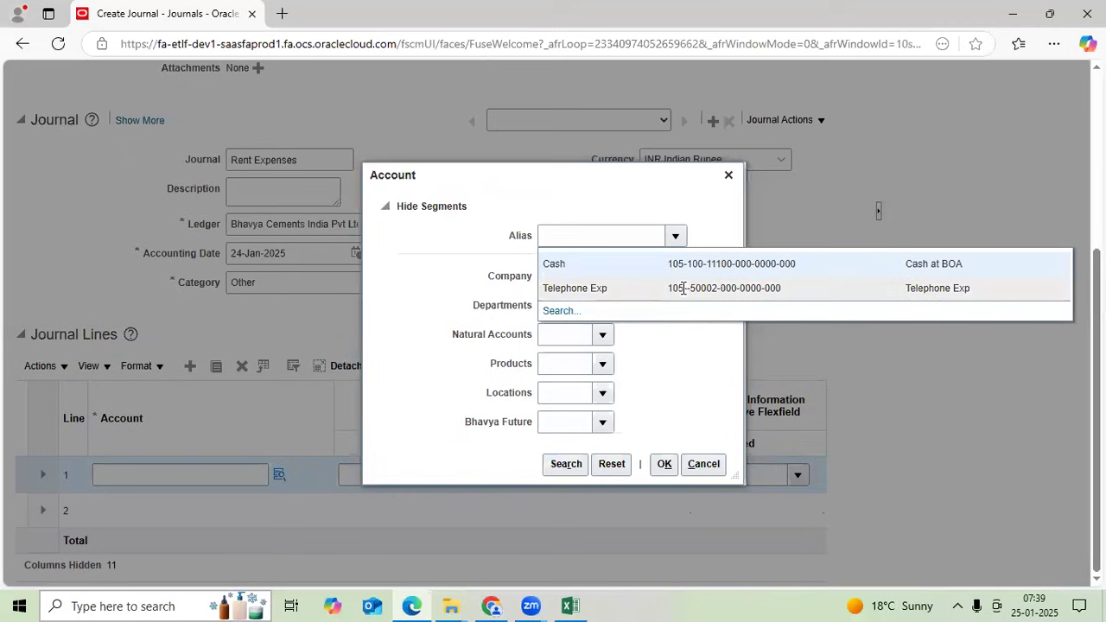
left_click(683, 290)
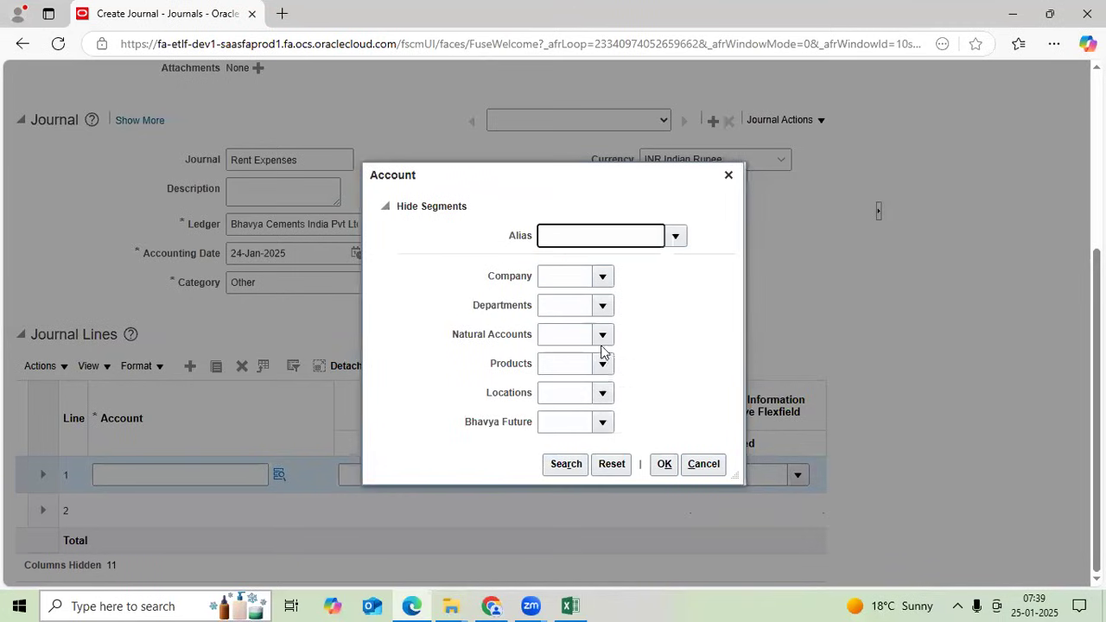
left_click(604, 390)
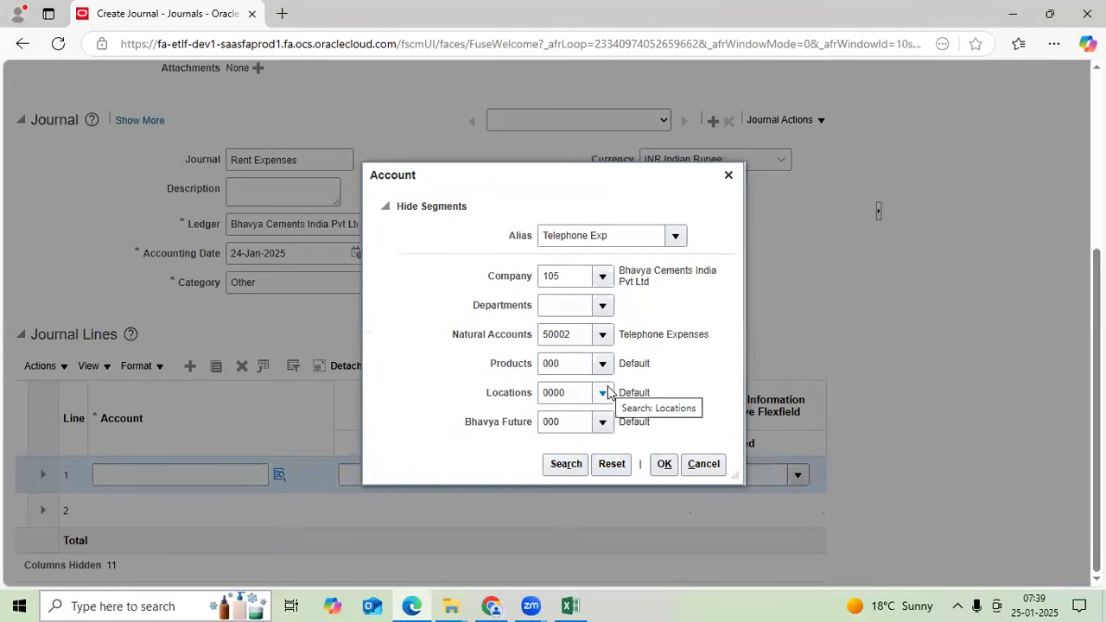
left_click(648, 549)
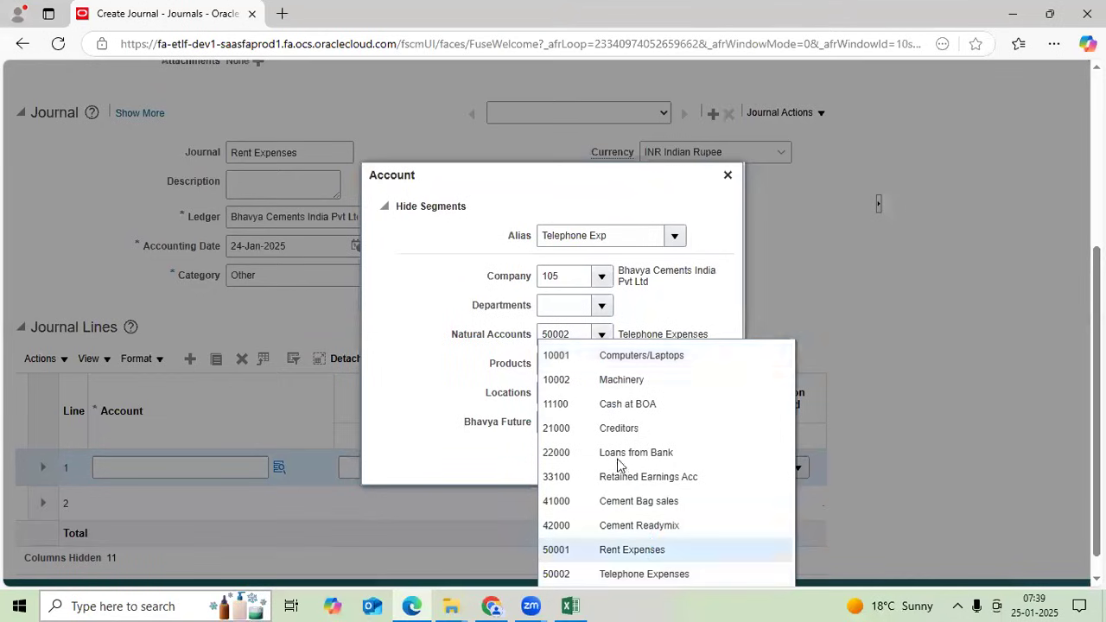
left_click(602, 305)
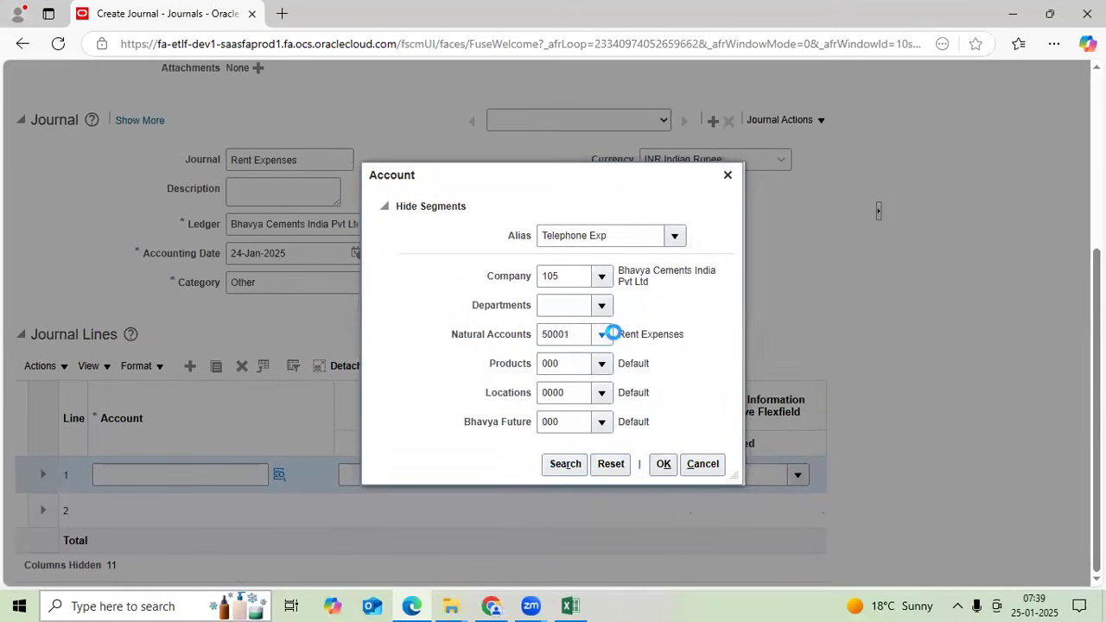
left_click(628, 357)
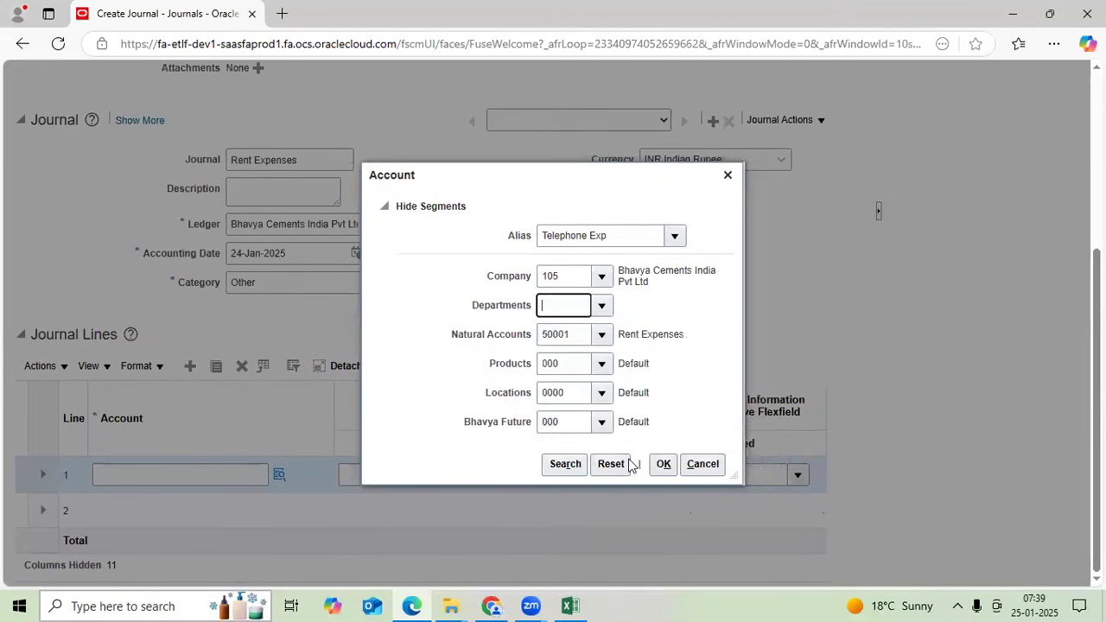
left_click(662, 463)
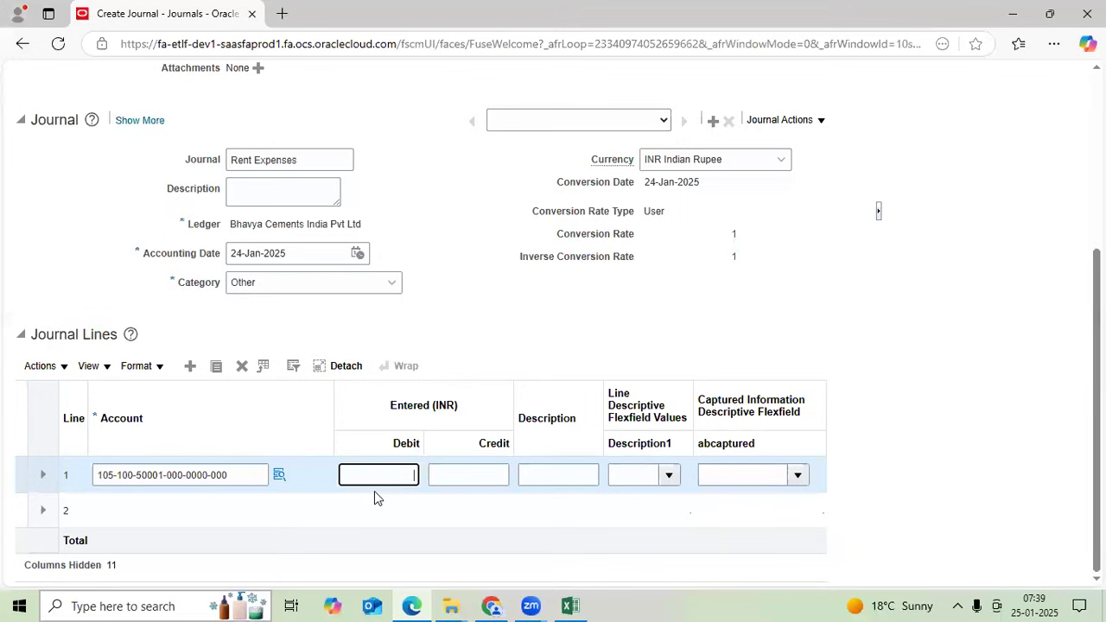
type("50000")
left_click(146, 502)
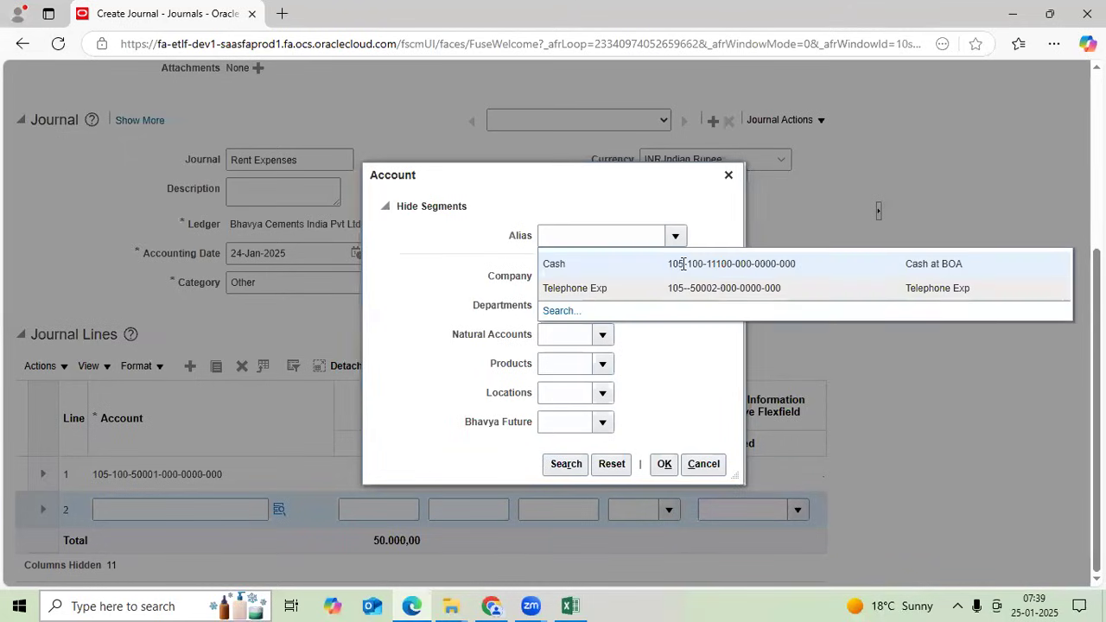
left_click(663, 467)
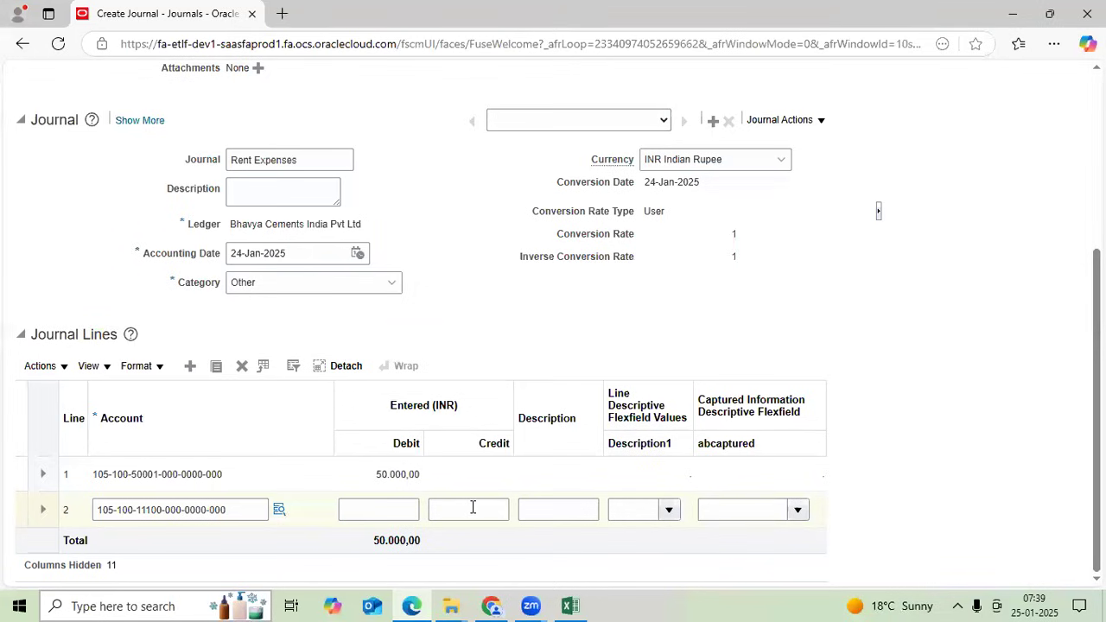
left_click(472, 508)
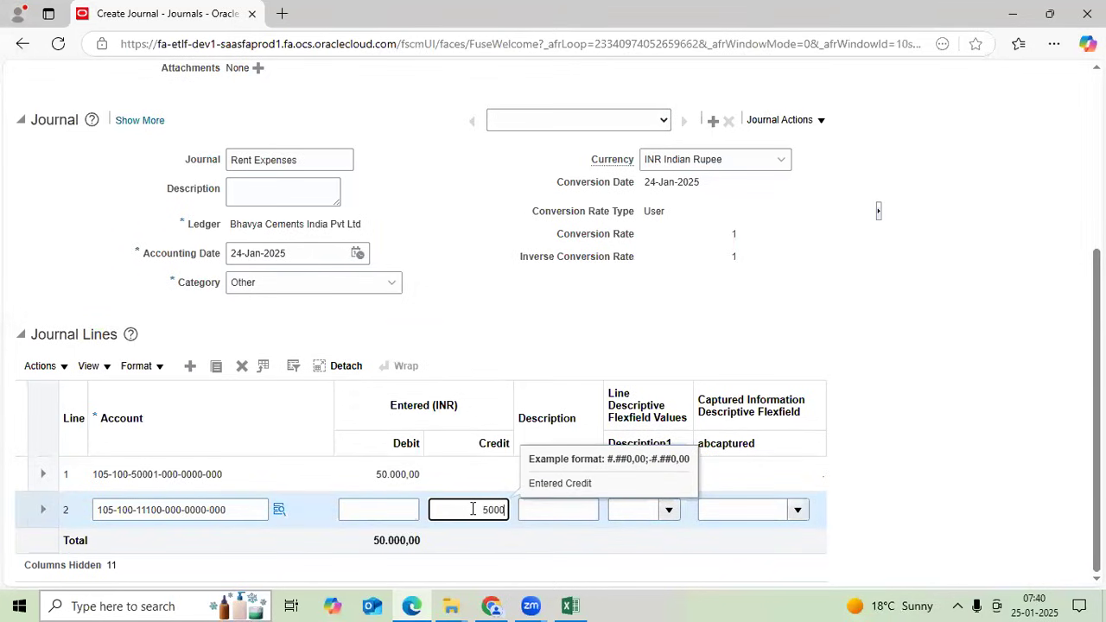
- Save TT Batch-1, mark it Complete, then use Save and Create Another for a blank journal
scroll(471, 508, "up", 3)
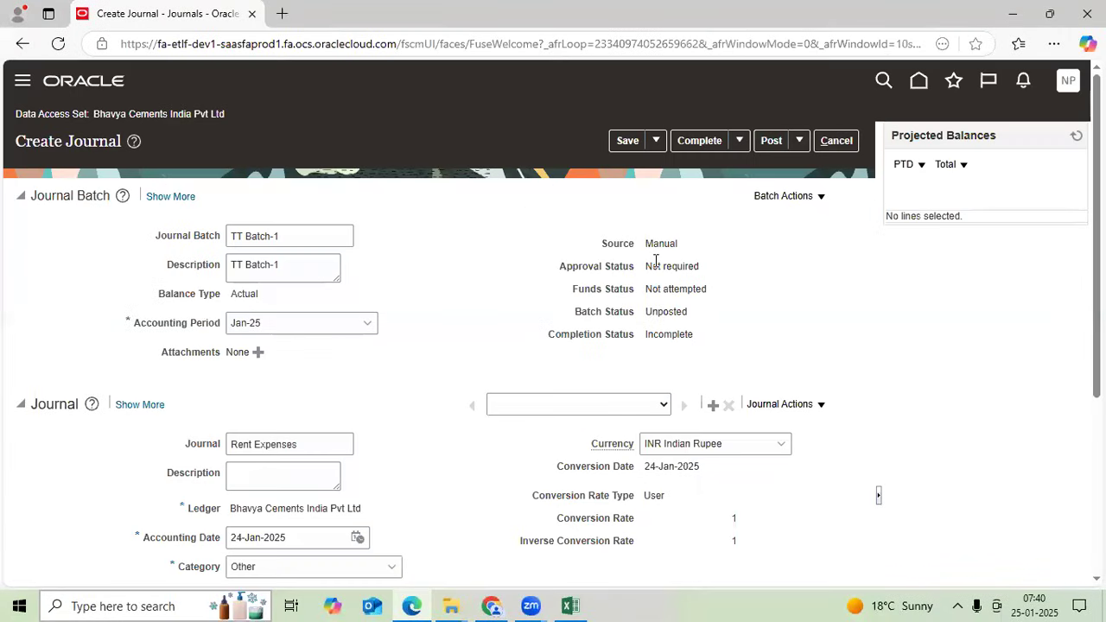
left_click(623, 141)
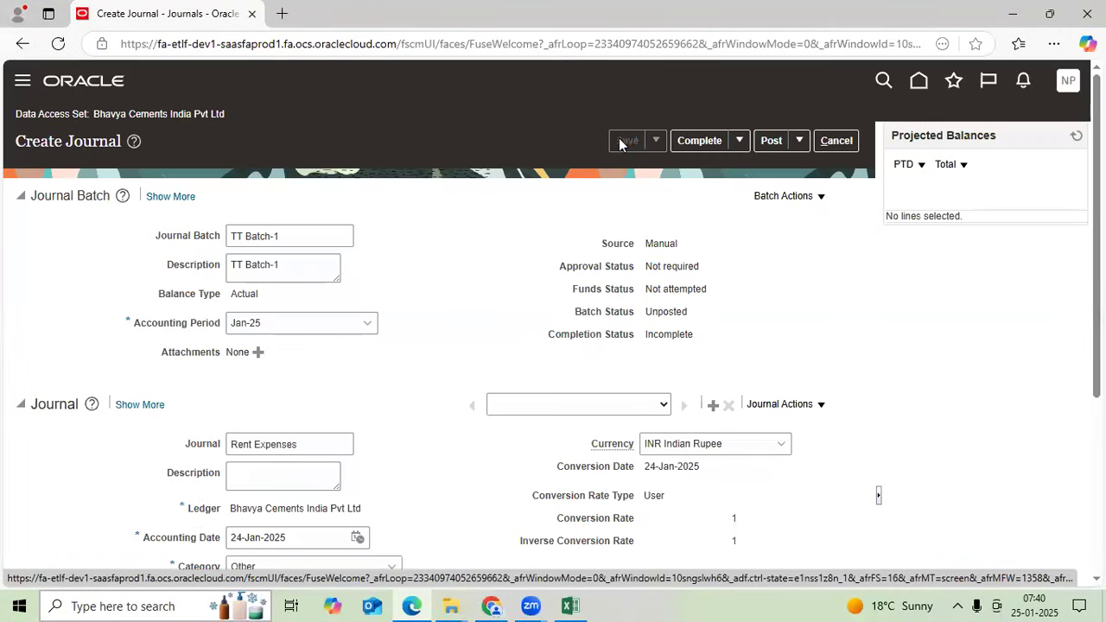
left_click(697, 141)
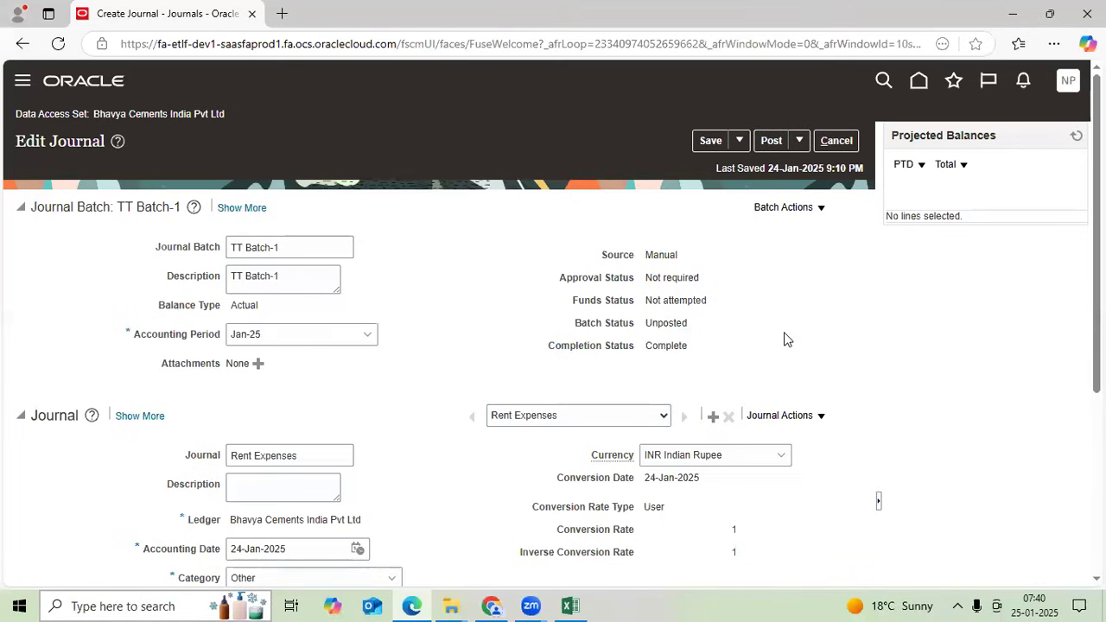
left_click(315, 249)
scroll(331, 354, "down", 3)
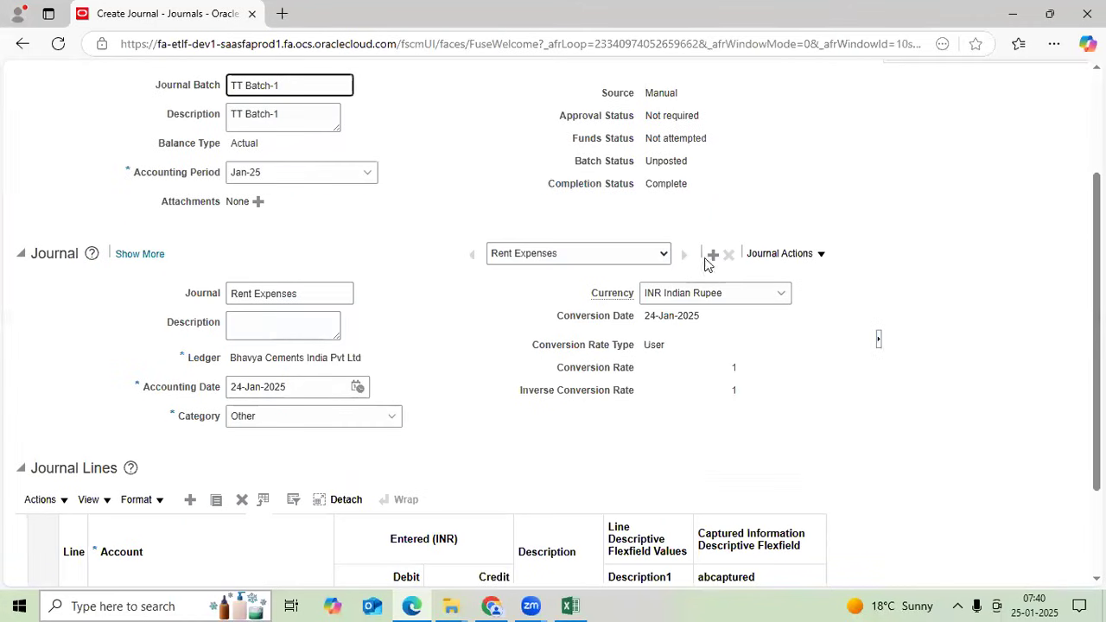
scroll(671, 329, "up", 3)
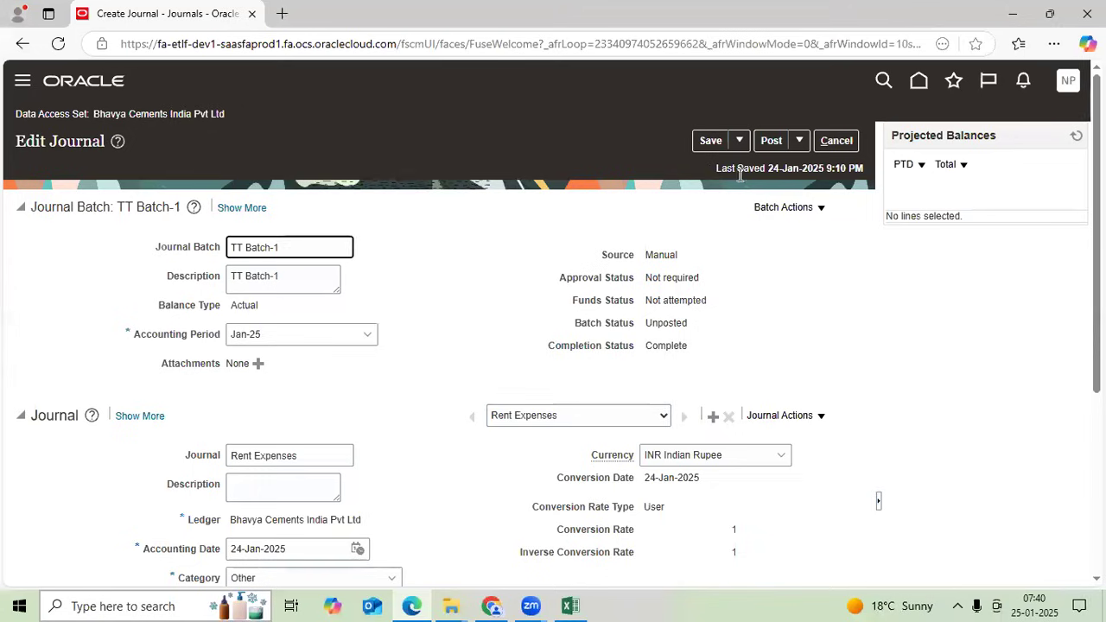
left_click(740, 141)
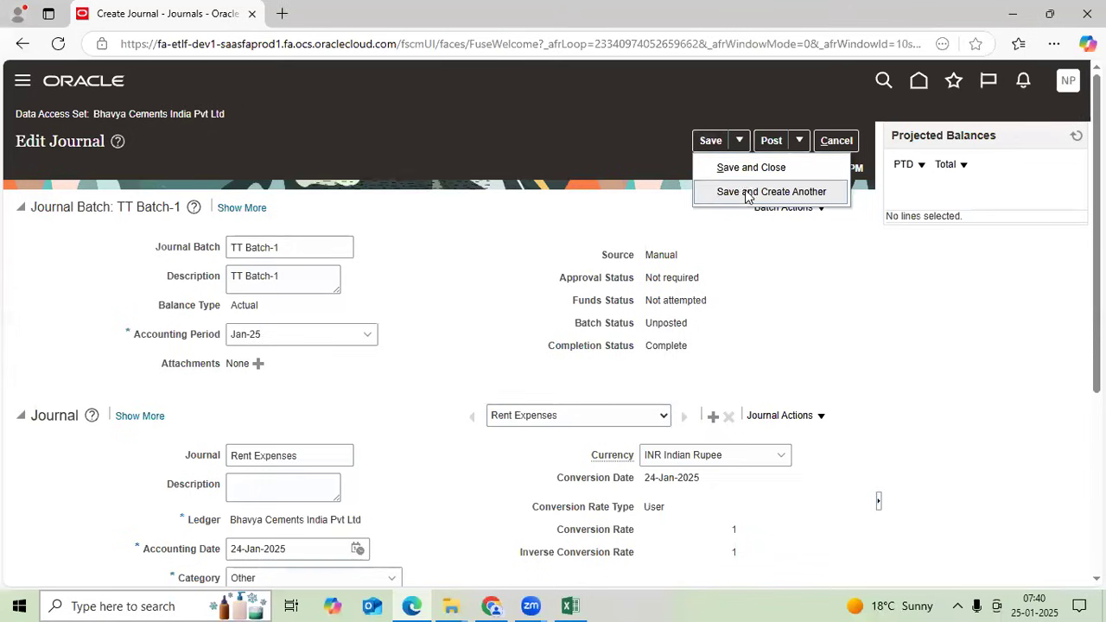
left_click(749, 192)
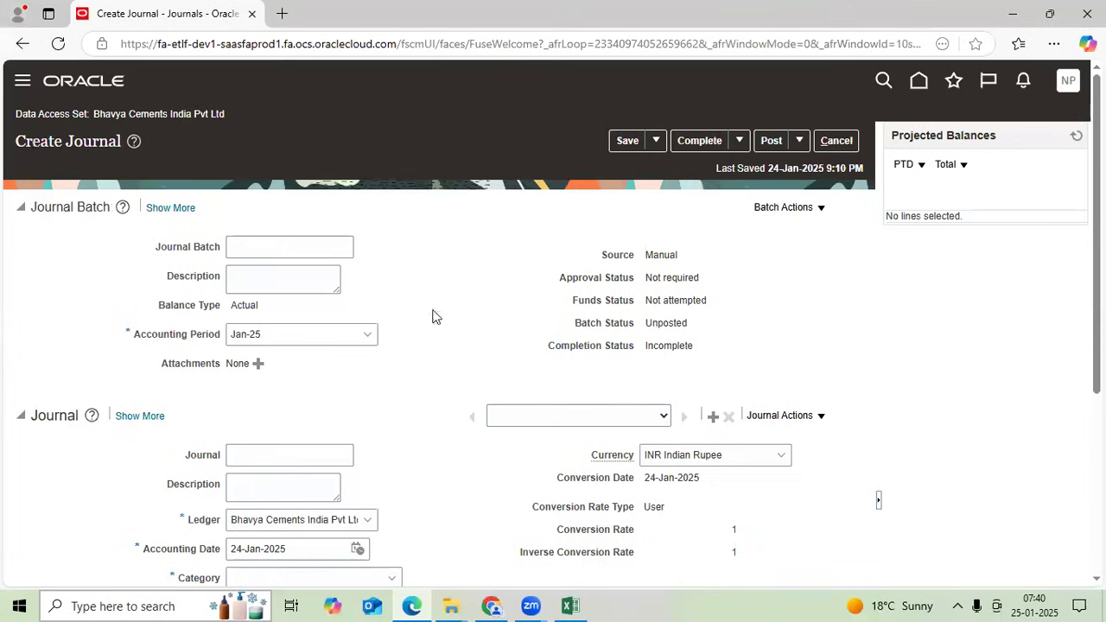
- Name the new batch TT Batch-2 and reuse it as batch description, journal name and description
left_click(321, 245)
type("TT Batch-2")
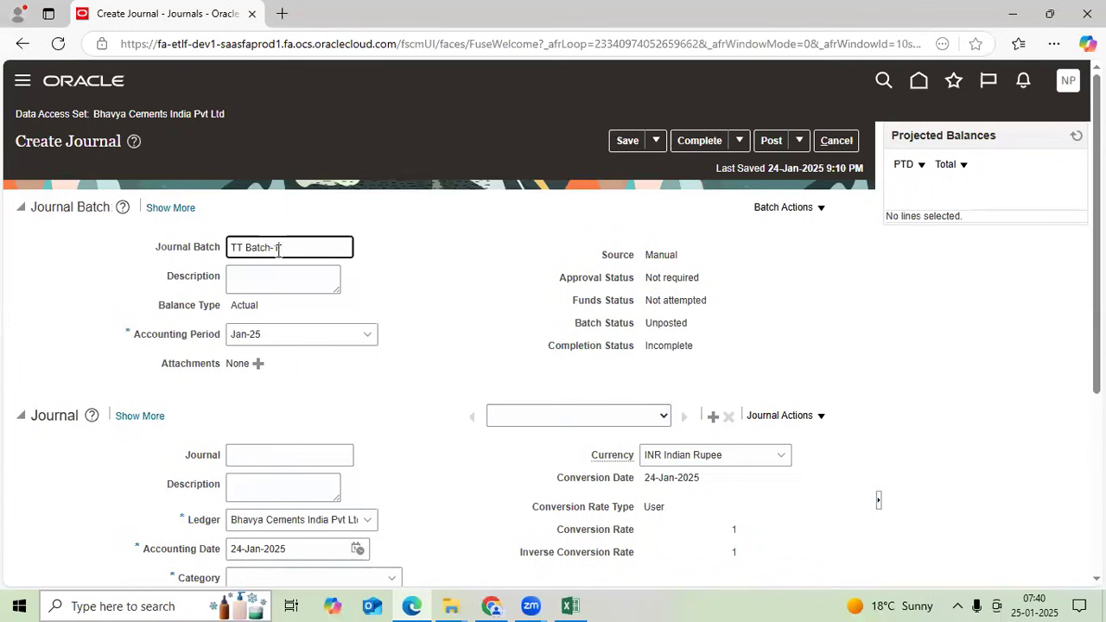
scroll(357, 367, "down", 1)
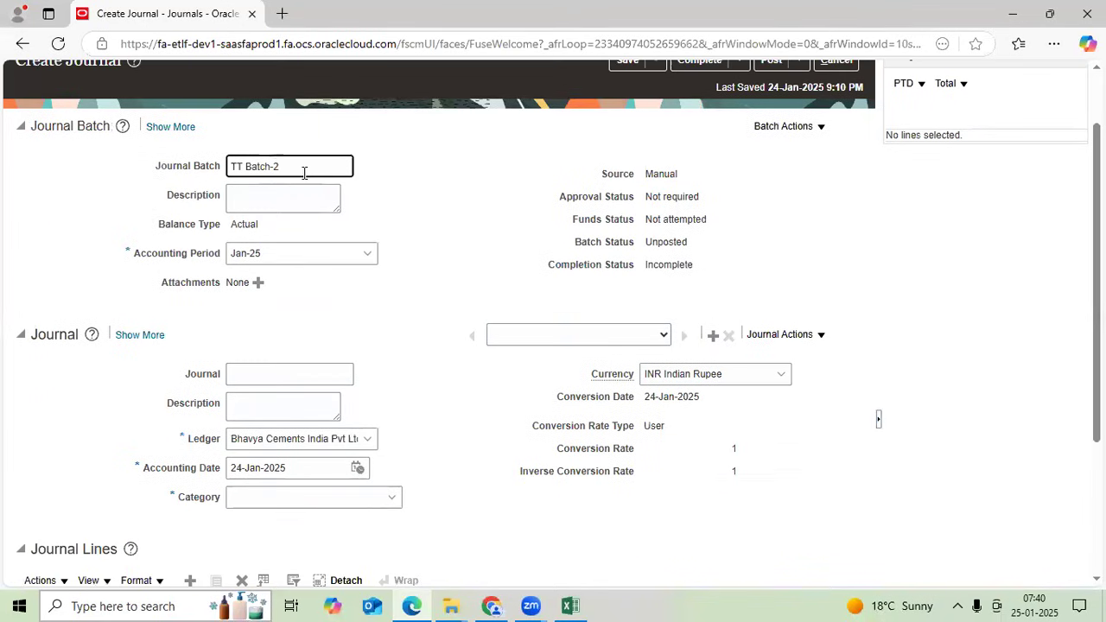
key("ctrl+a")
key("ctrl+c")
left_click(273, 190)
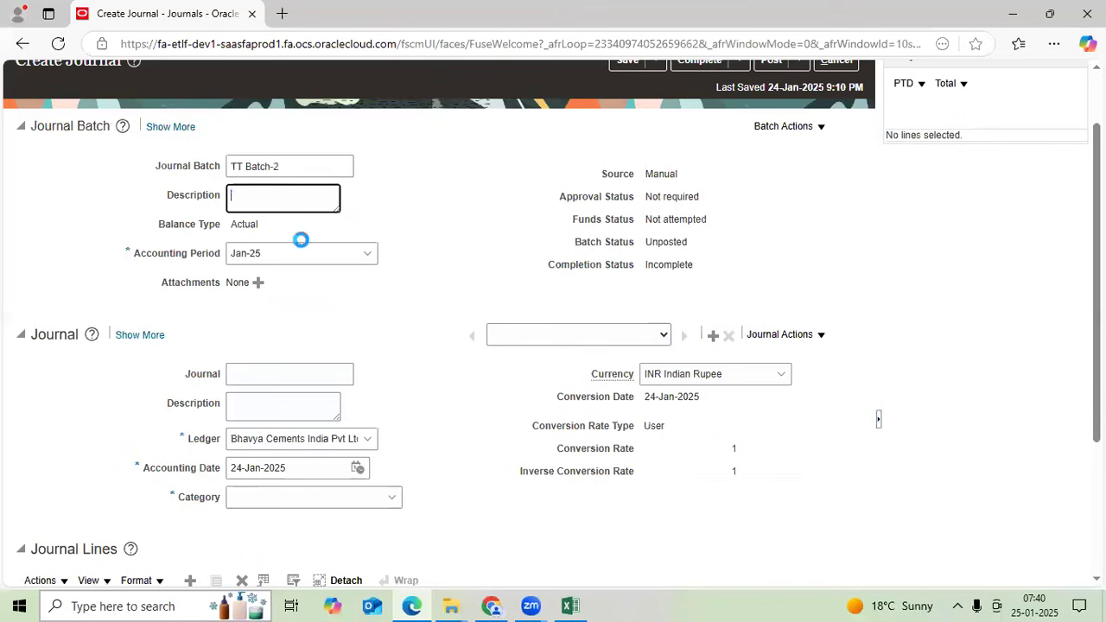
key("ctrl+v")
left_click(283, 370)
key("ctrl+v")
left_click(282, 406)
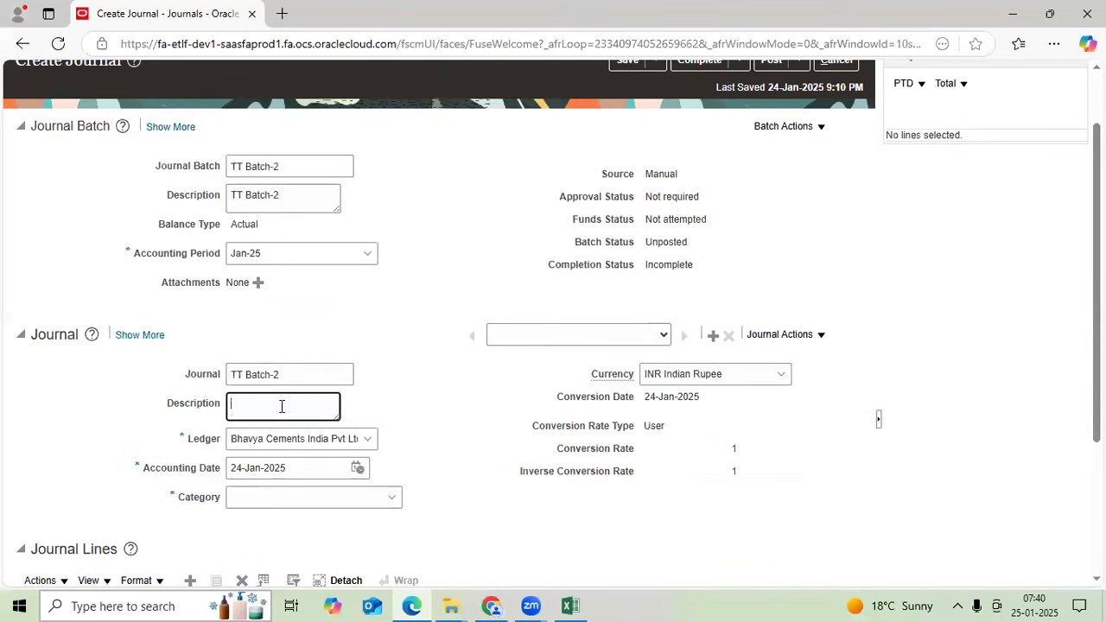
key("ctrl+v")
- Rename the journal to Telephone exp with category Other
key("shift+Tab")
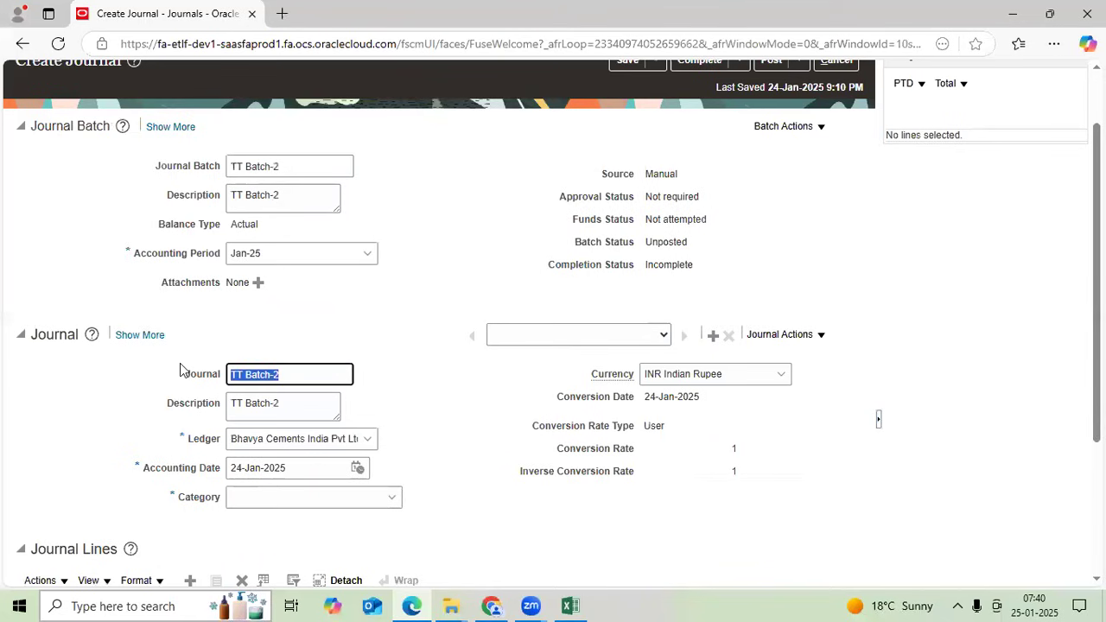
type("Trans")
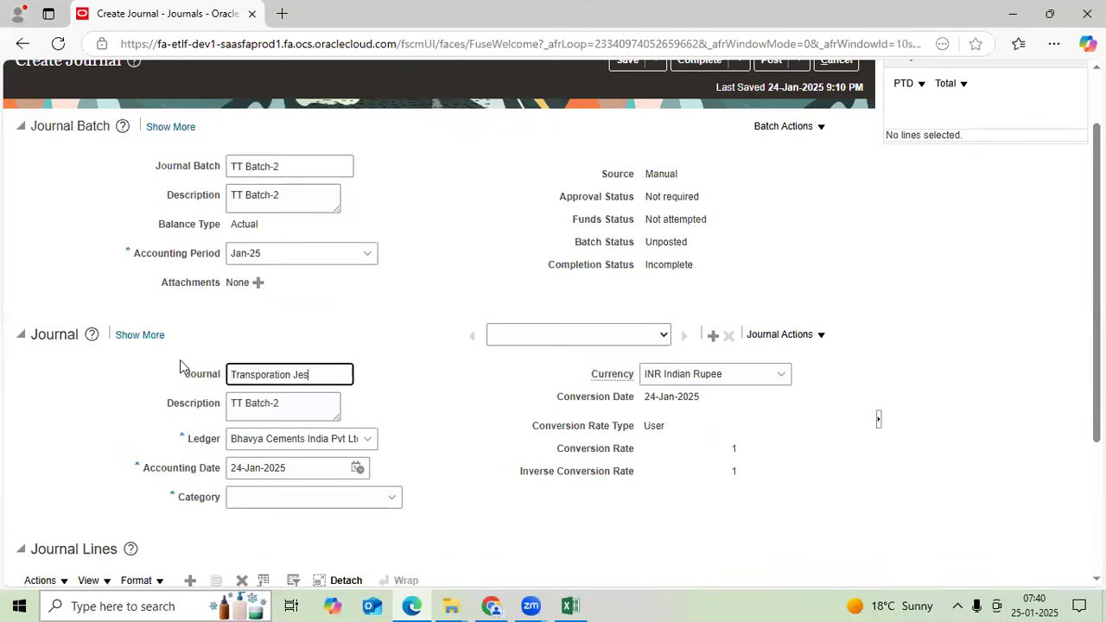
type("poration Jes")
scroll(205, 421, "down", 2)
left_click_drag(343, 215, 163, 215)
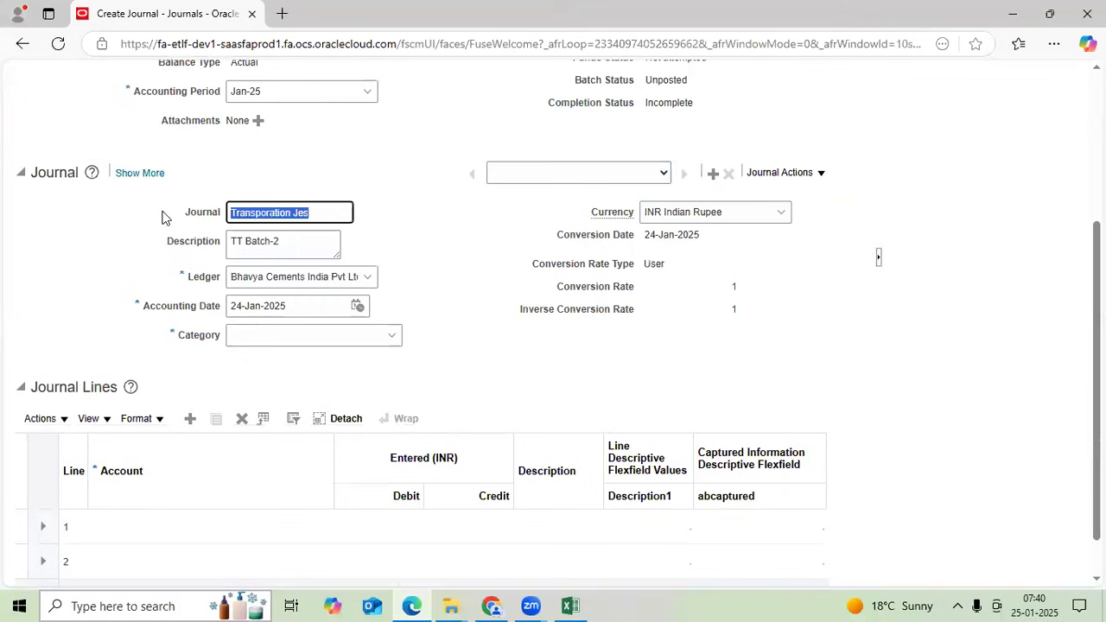
type("Telephon")
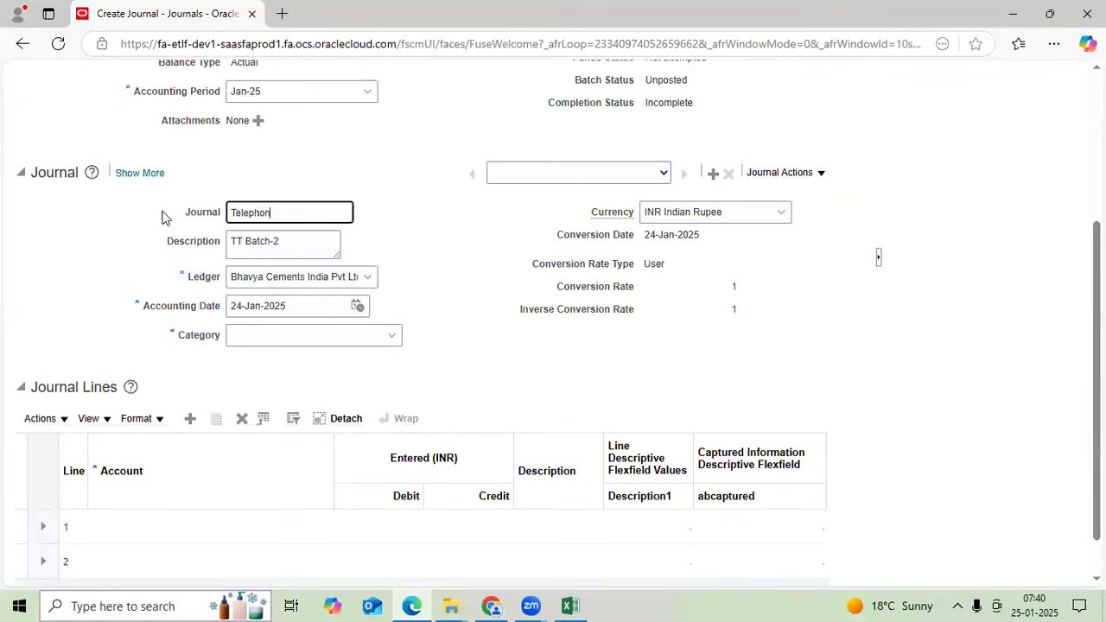
type("e exp")
key("Tab")
key("Tab")
key("Tab")
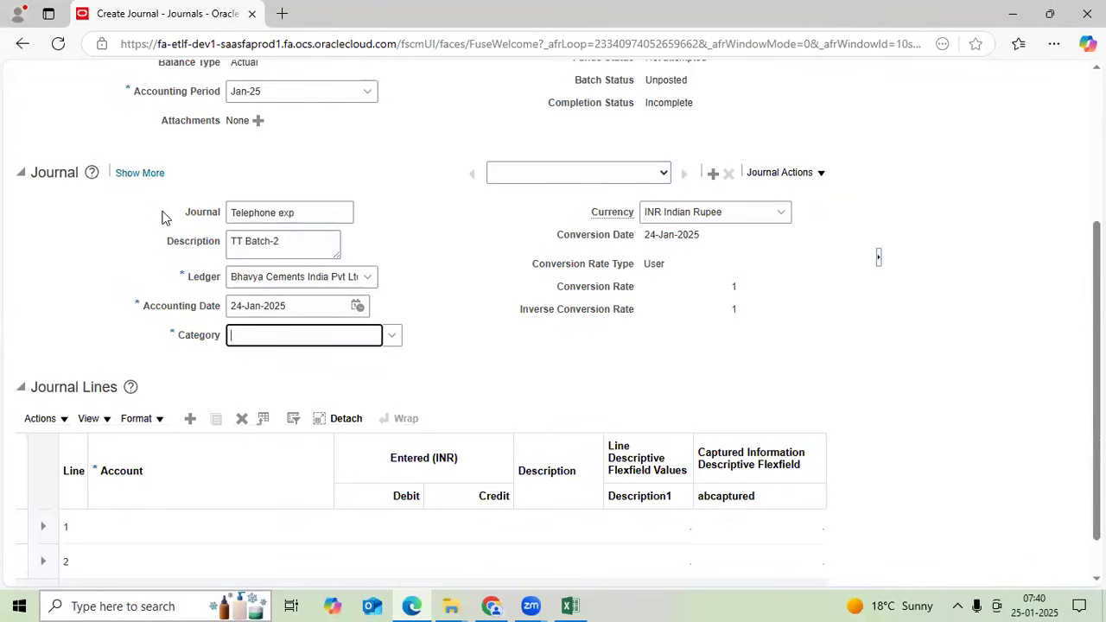
type("other")
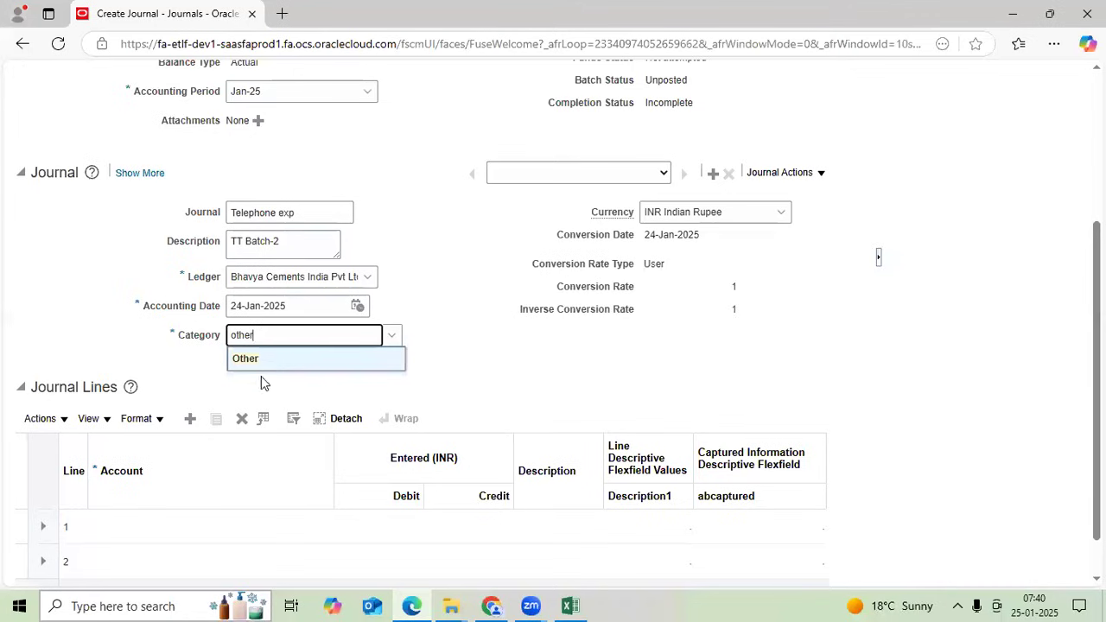
left_click(251, 359)
- Set line 1 to the Telephone Exp alias account with a 6,560 debit
scroll(367, 423, "down", 1)
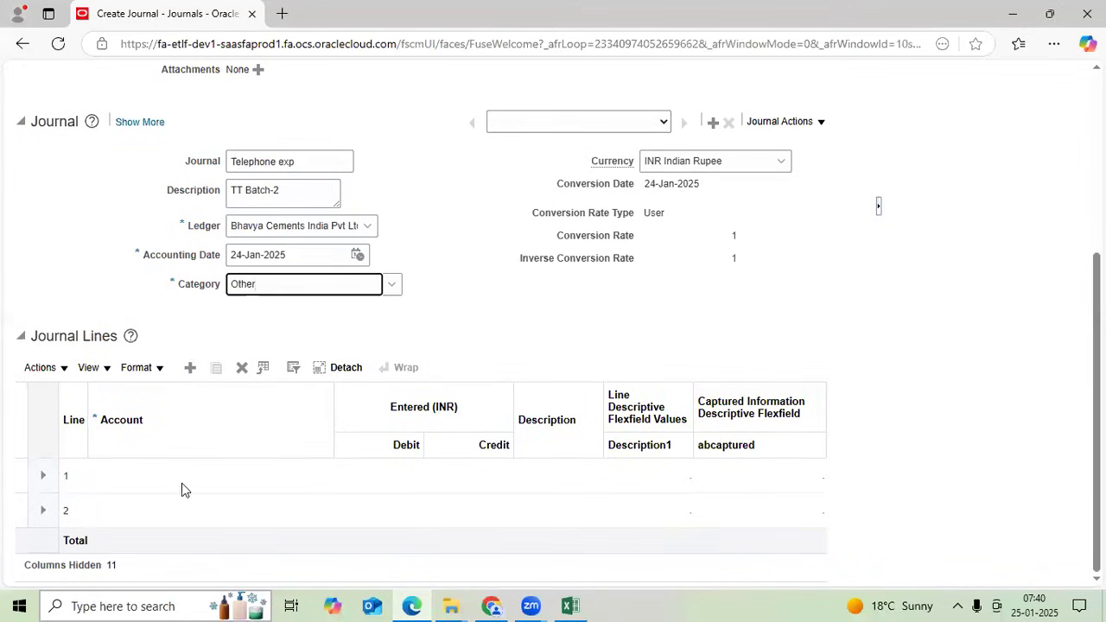
left_click(148, 485)
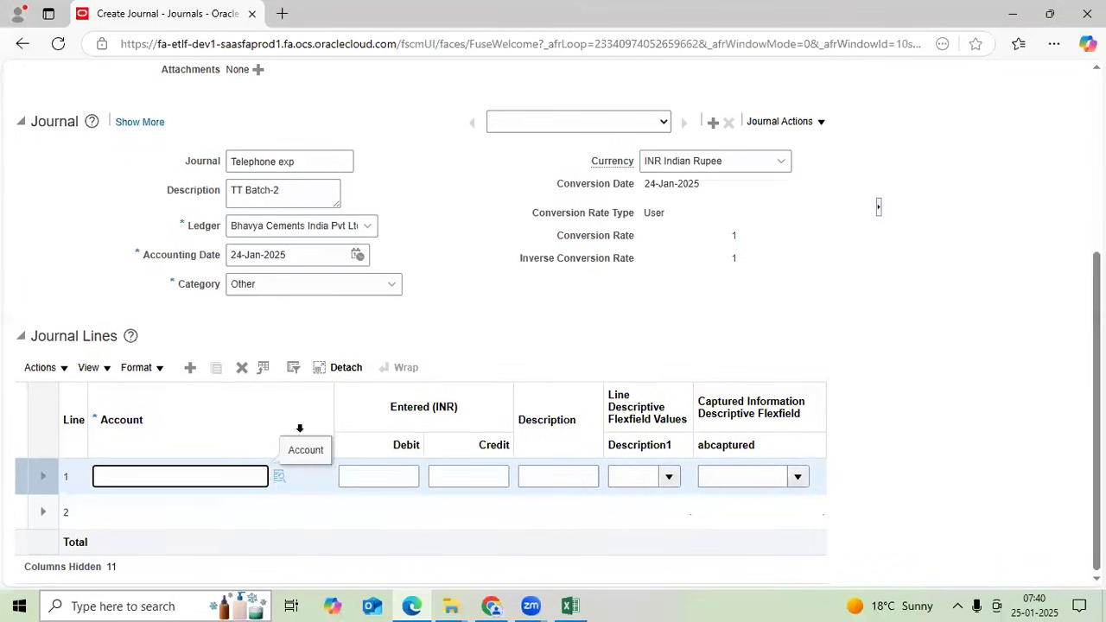
left_click(278, 476)
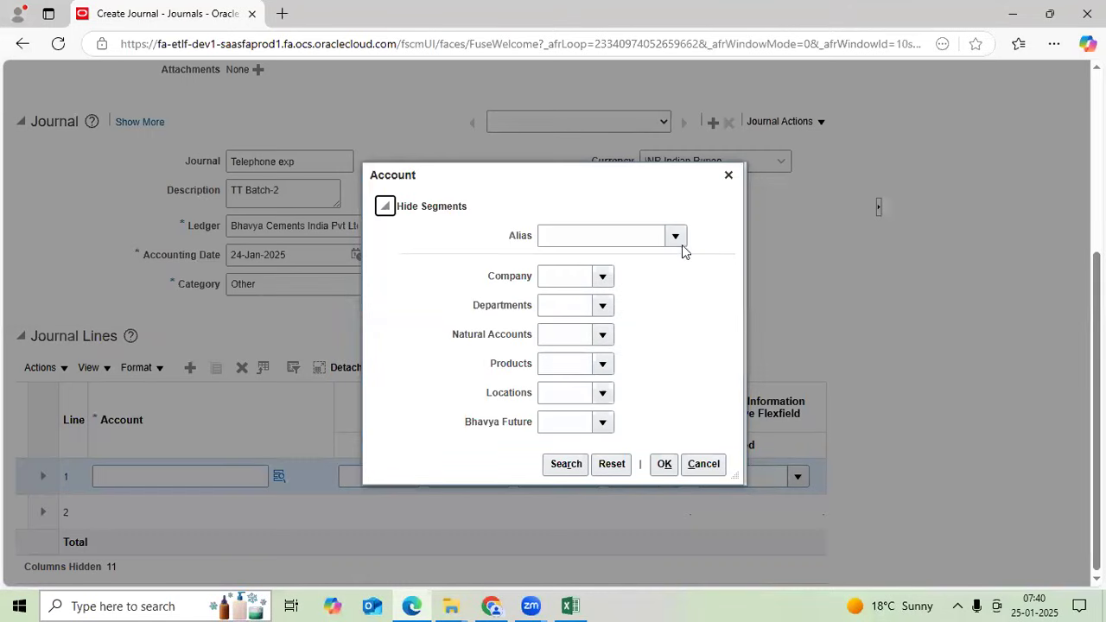
left_click(678, 240)
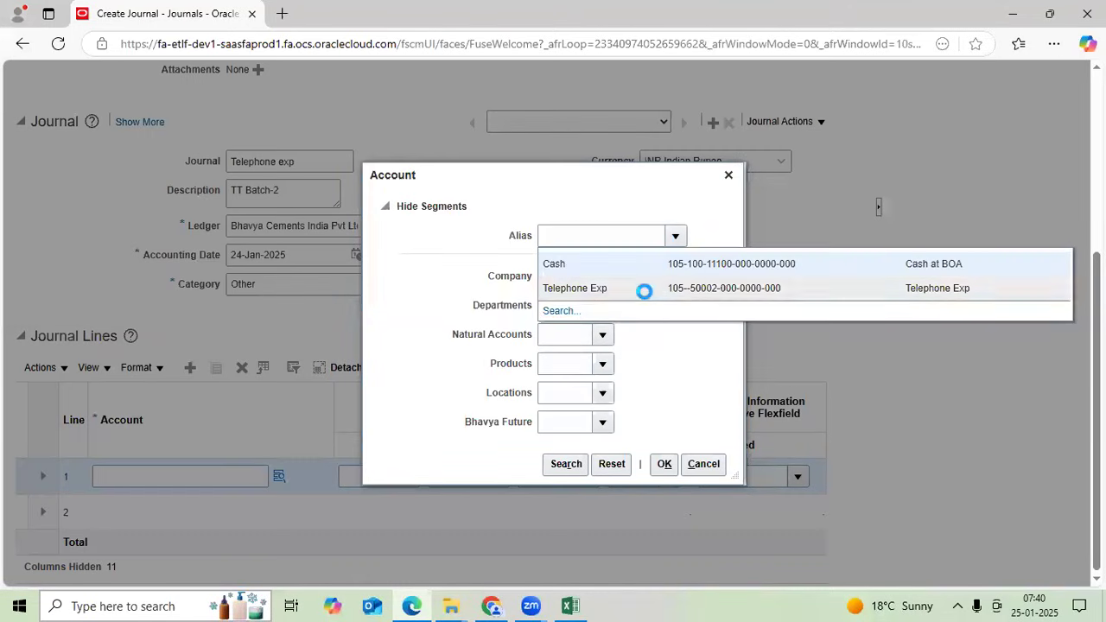
left_click(644, 290)
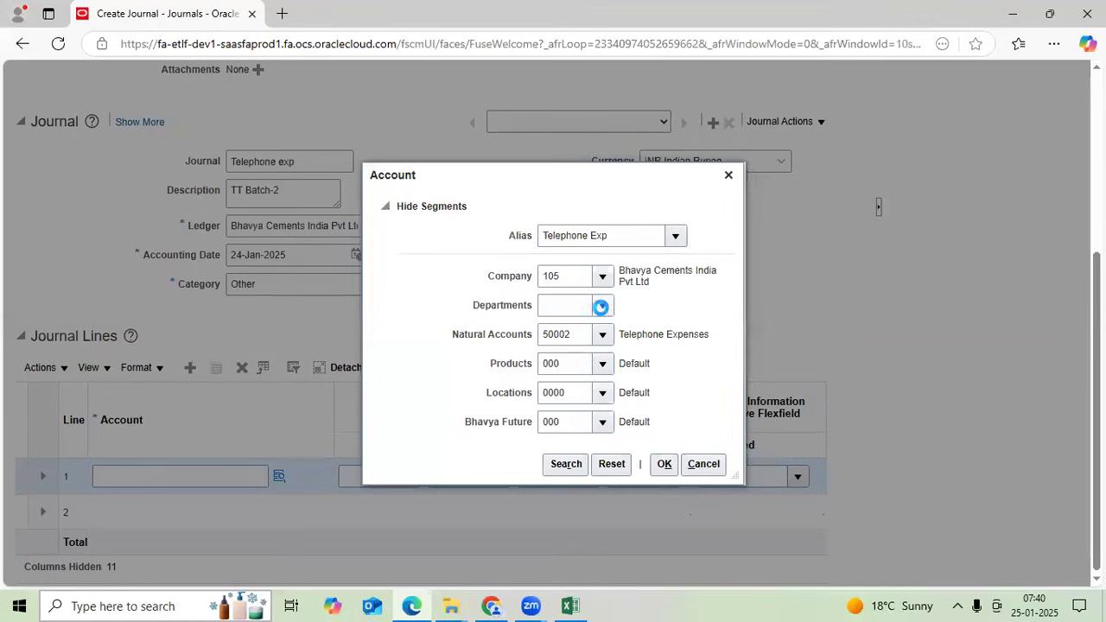
key("Escape")
left_click(665, 470)
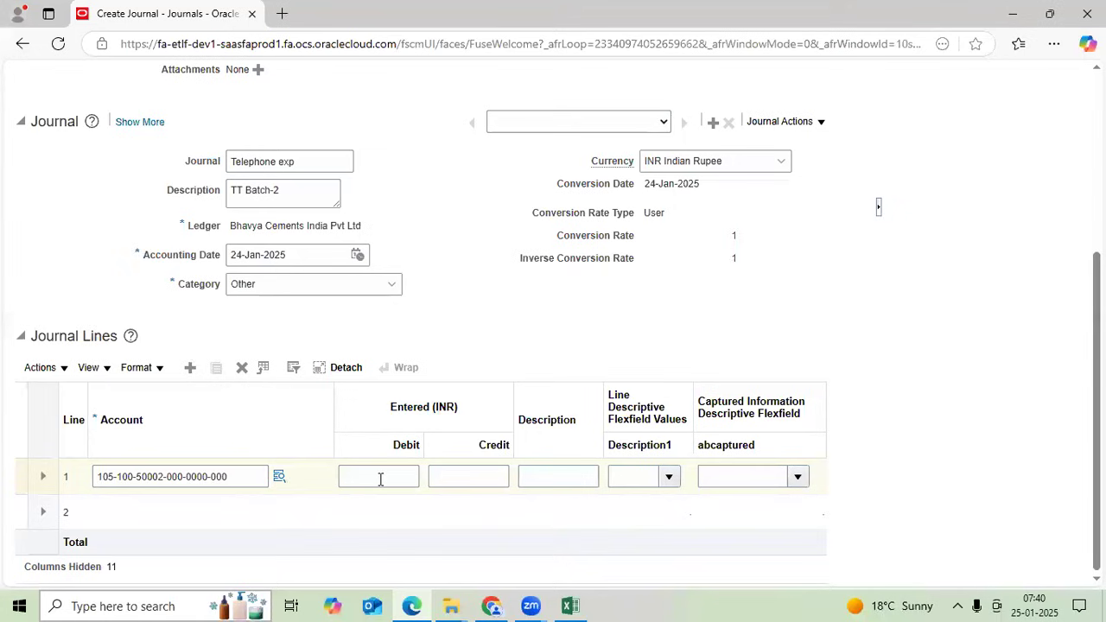
left_click(380, 479)
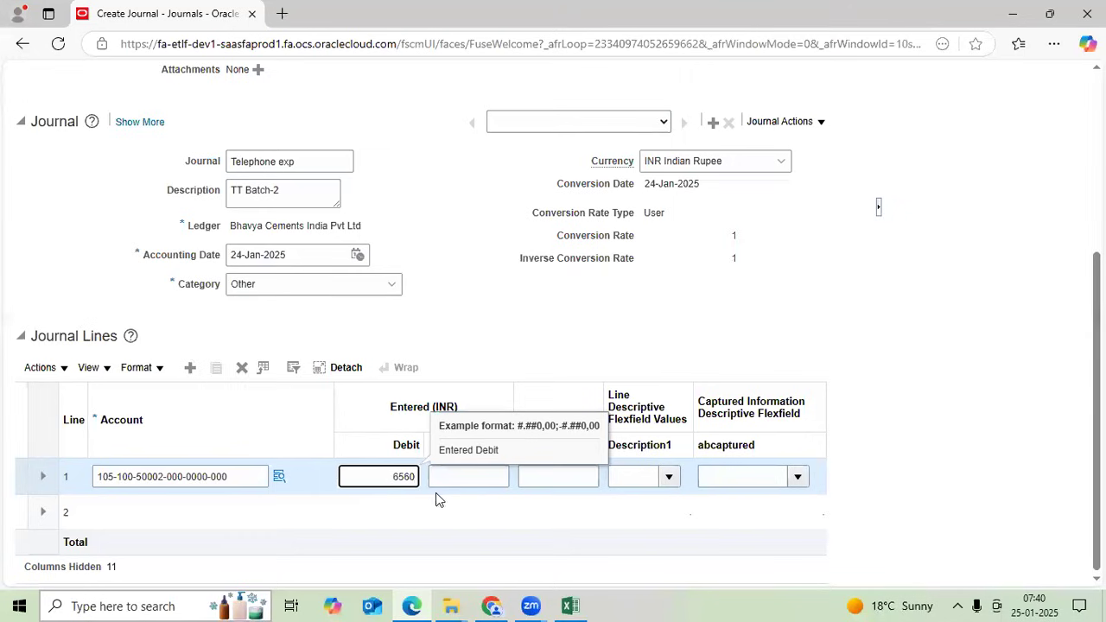
left_click(119, 513)
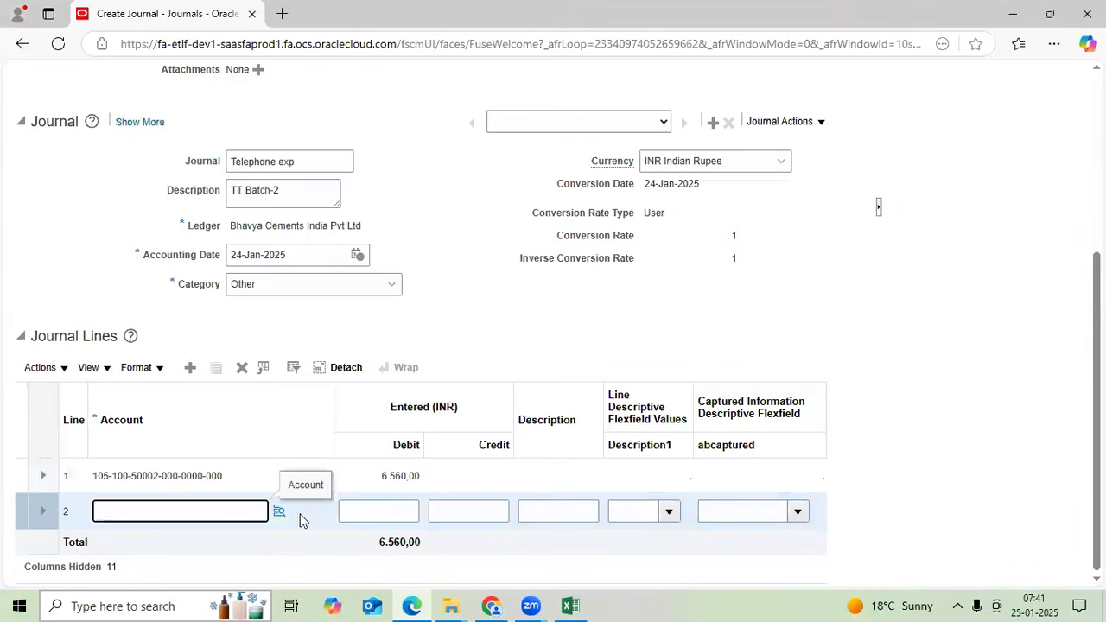
- Set line 2 to the Cash alias account with a 6,560 credit
left_click(280, 513)
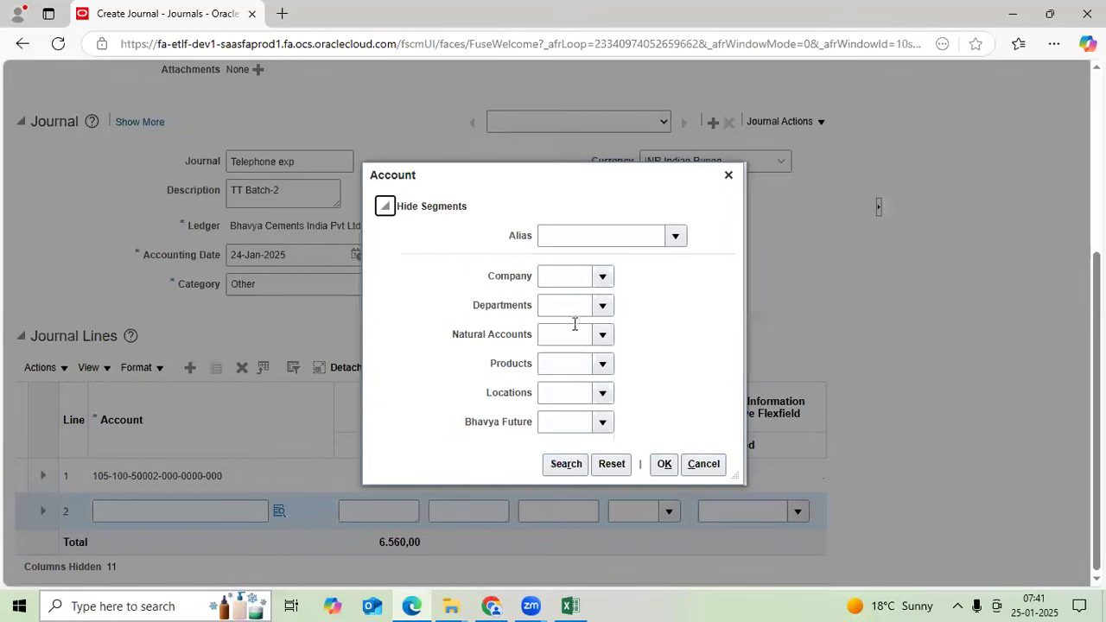
left_click(681, 236)
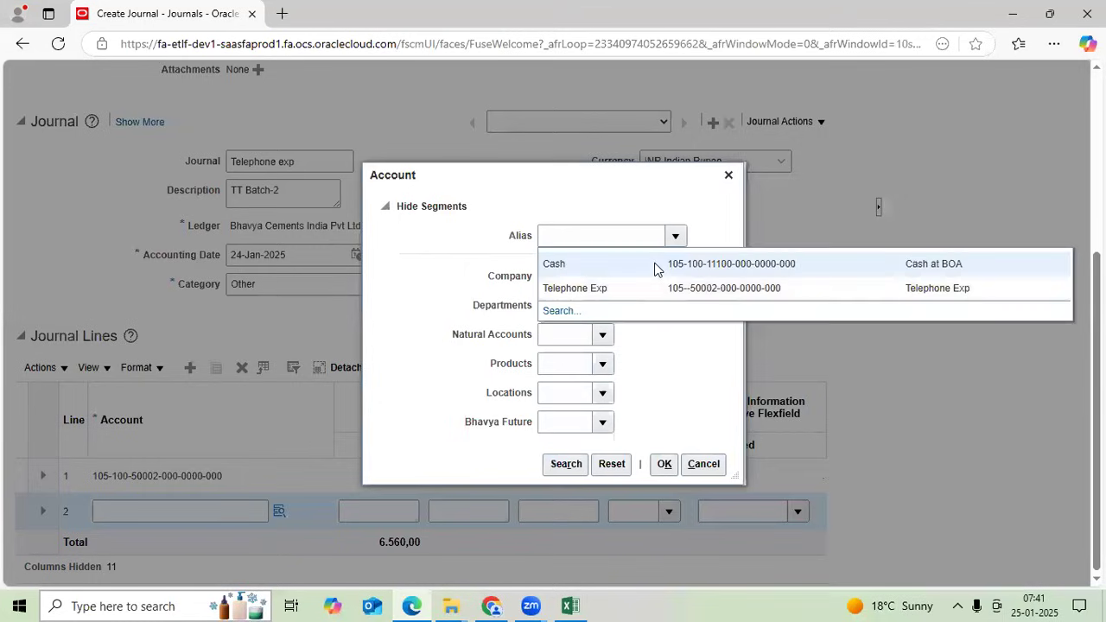
left_click(656, 263)
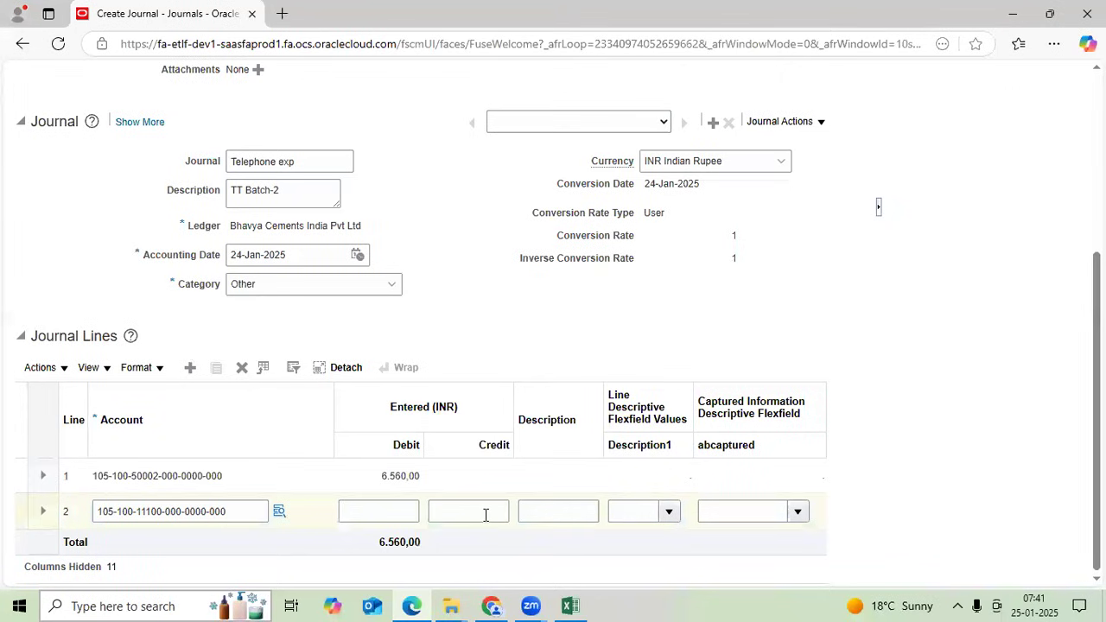
left_click(486, 514)
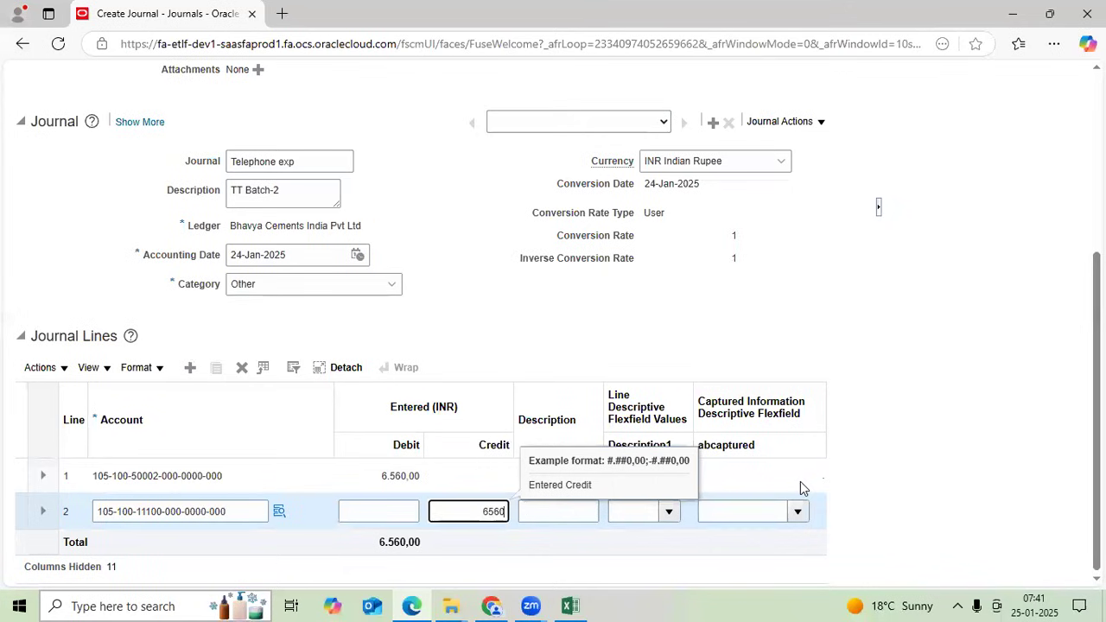
- Save the TT Batch-2 journal and return to the Journals work area
scroll(800, 482, "up", 5)
left_click(627, 140)
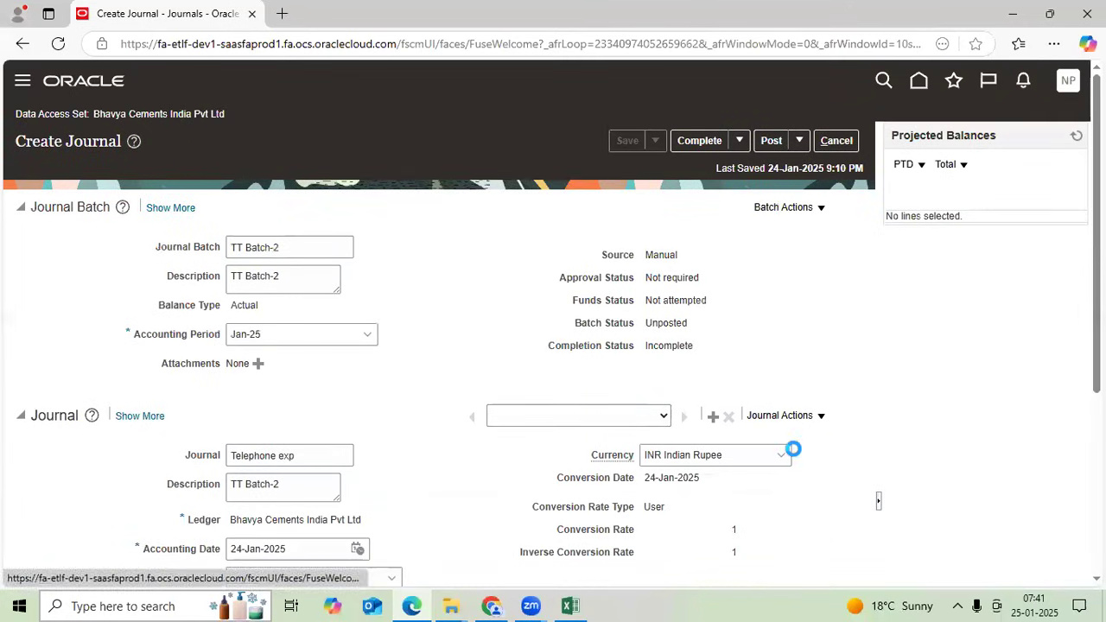
left_click(845, 145)
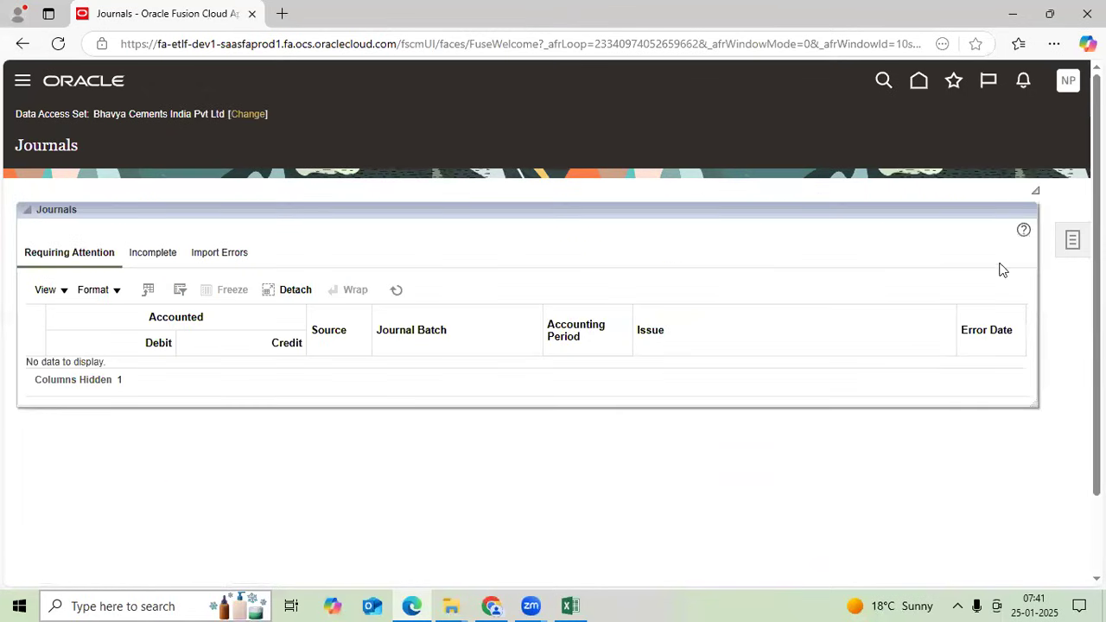
left_click(568, 606)
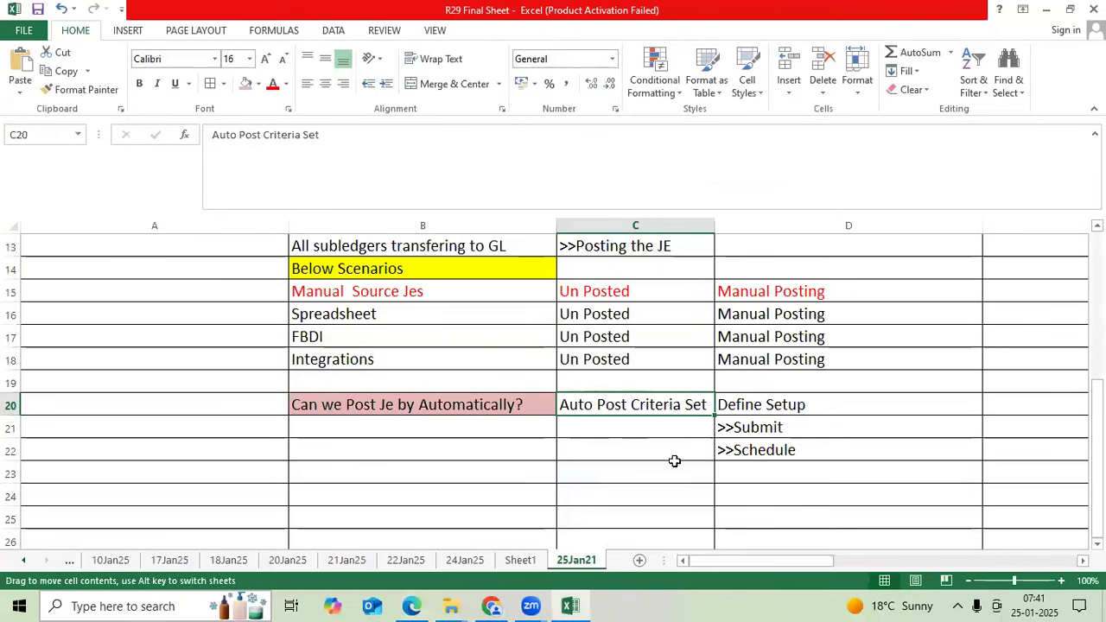
- Enter 'Created JEs' in C24 and 'Unposted' in D24
left_click(660, 485)
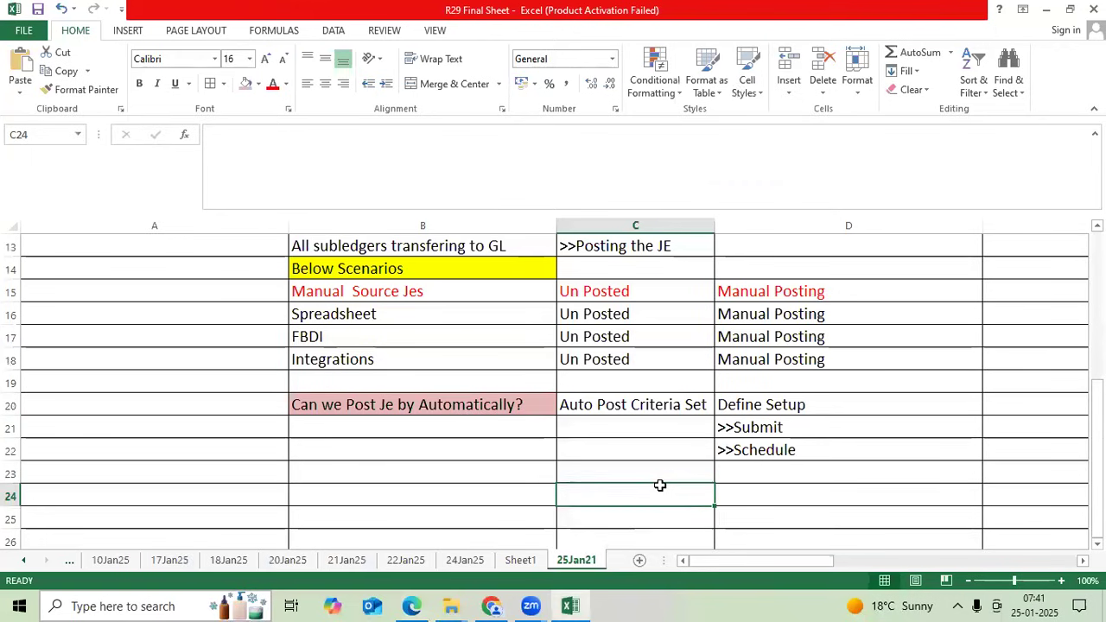
type("Created ")
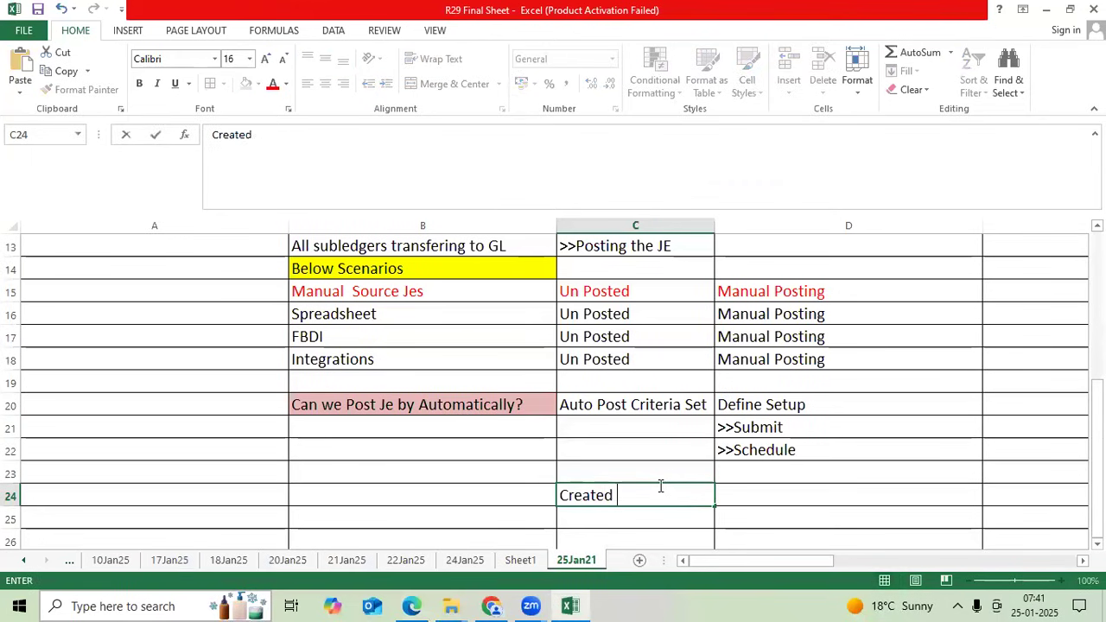
type("JEs")
key("Tab")
type("Un")
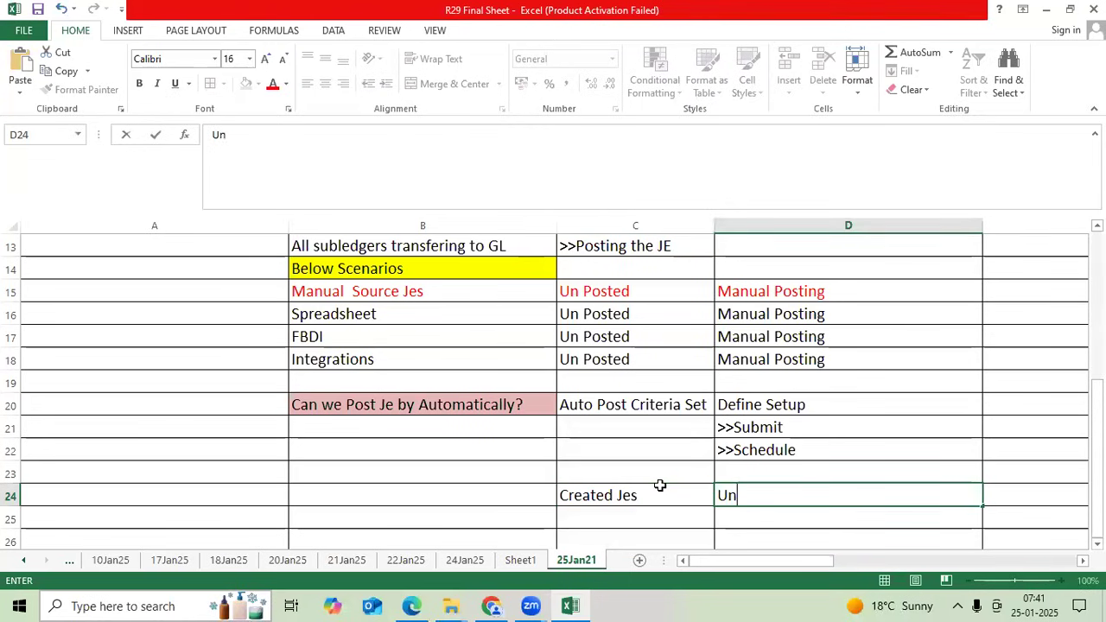
type("posted")
key("ctrl+Return")
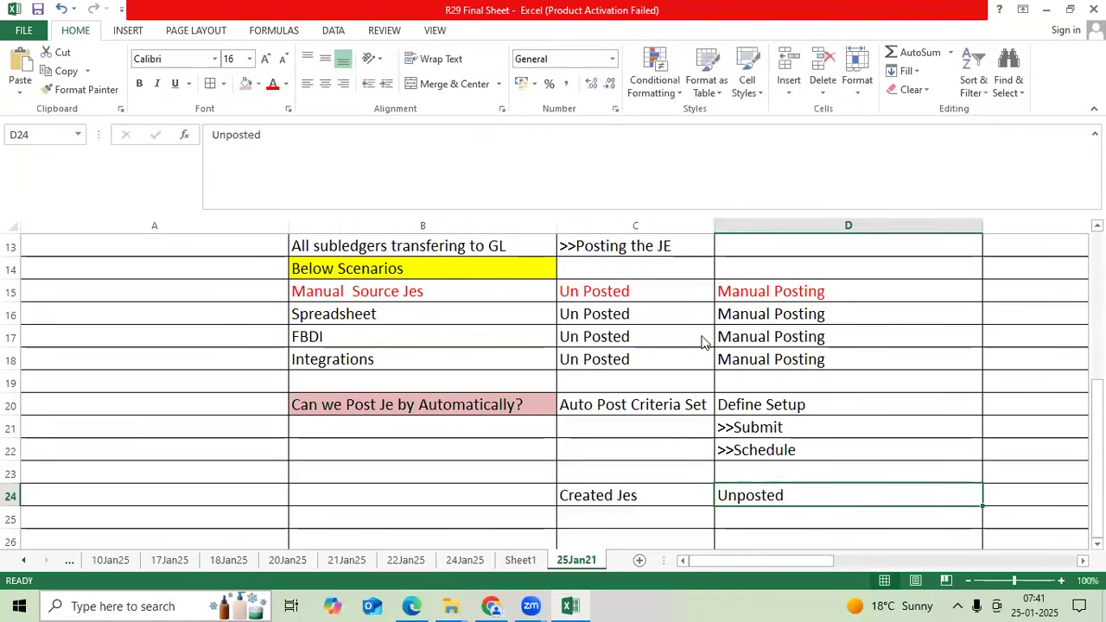
- Add the question 'how to post jes?' in cell C26
key("alt+Tab")
key("alt+Tab")
scroll(608, 417, "down", 2)
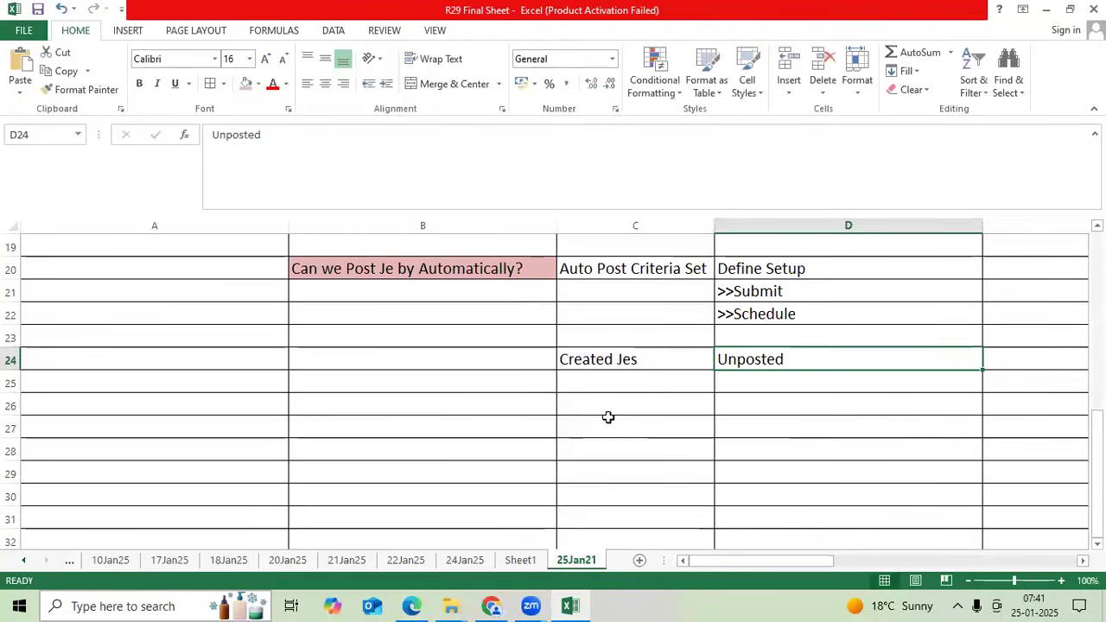
left_click(600, 405)
type("how ")
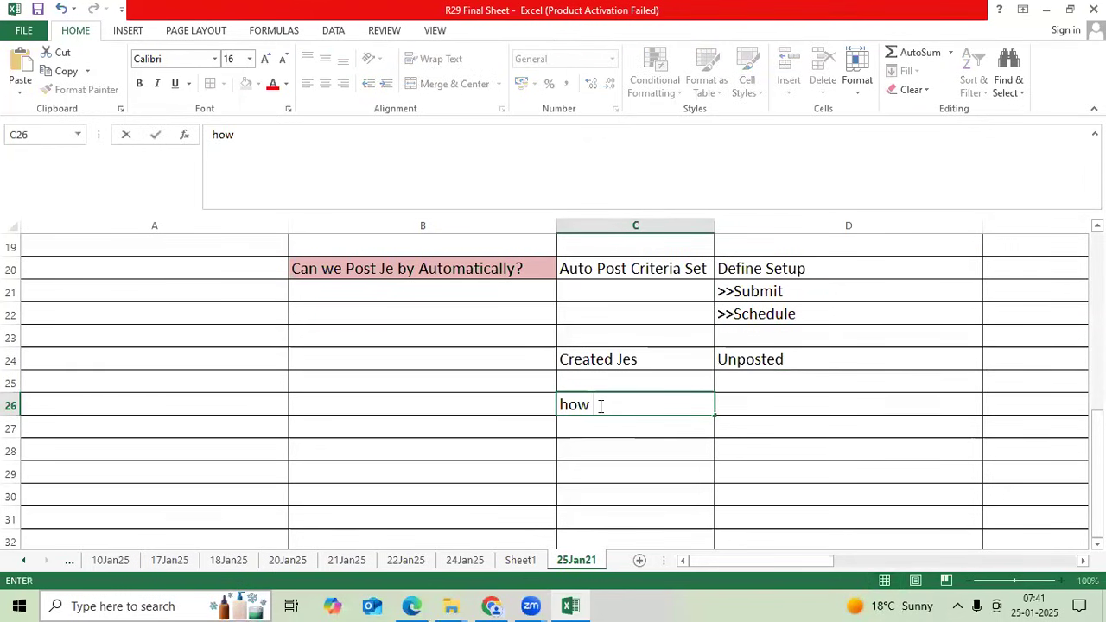
type("to post jes")
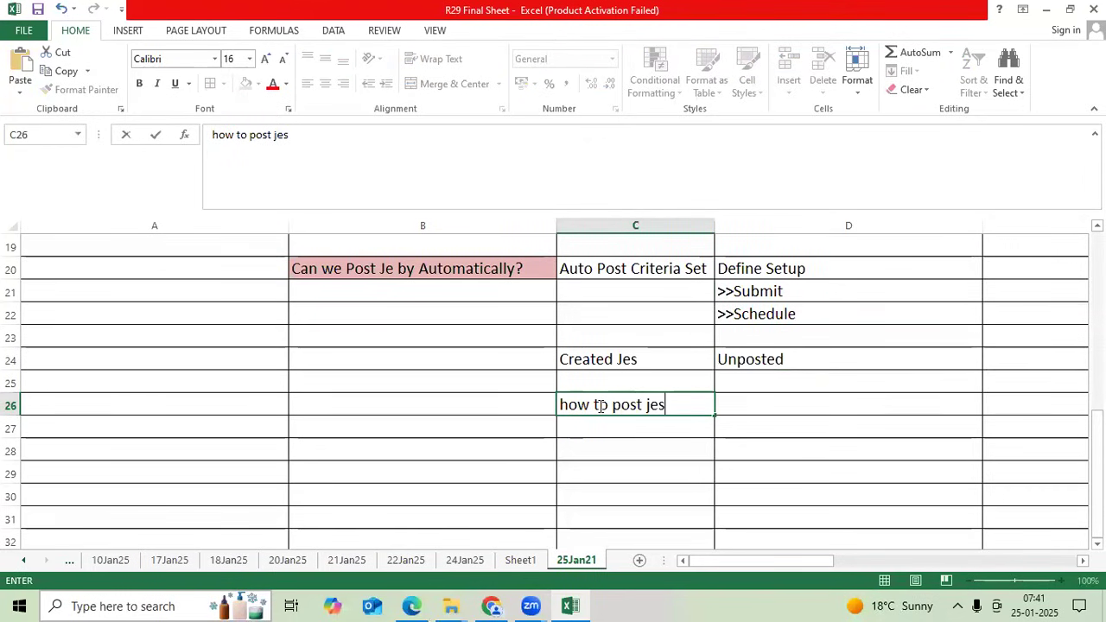
type("?")
key("ctrl+Return")
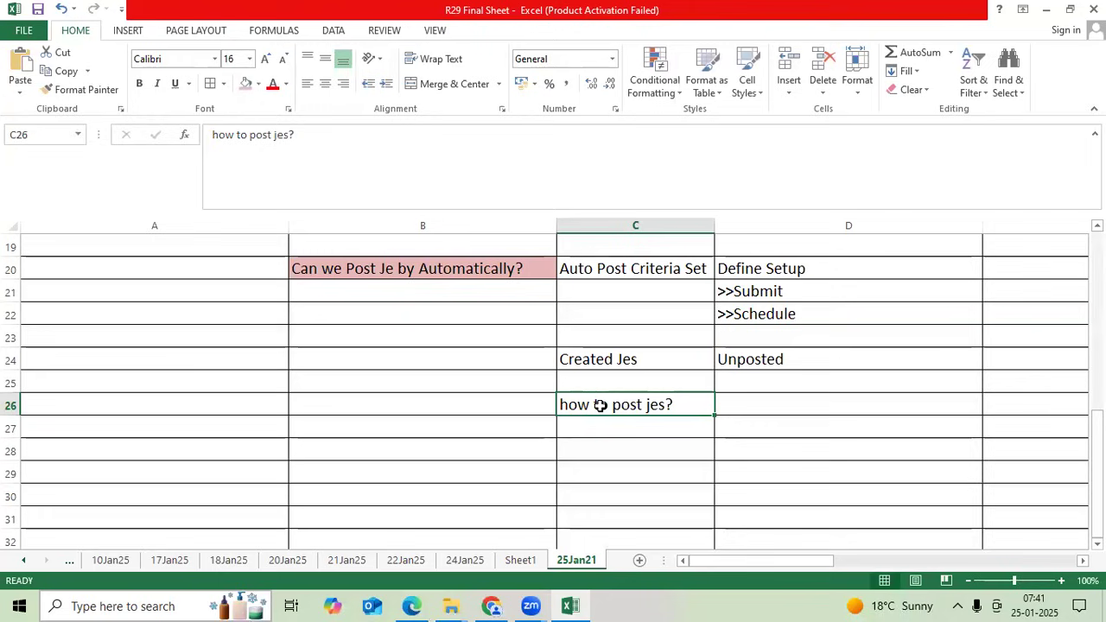
- Start a Run AutoPost from the journal tasks using the Bhavya India JE Post C Set criteria
key("alt+Tab")
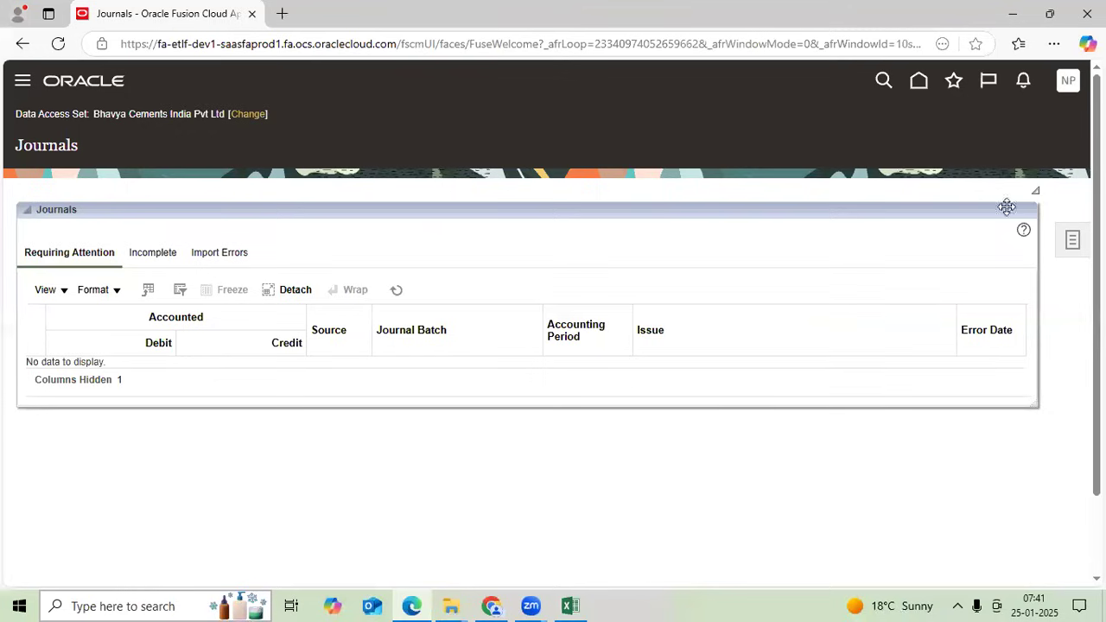
left_click(1072, 240)
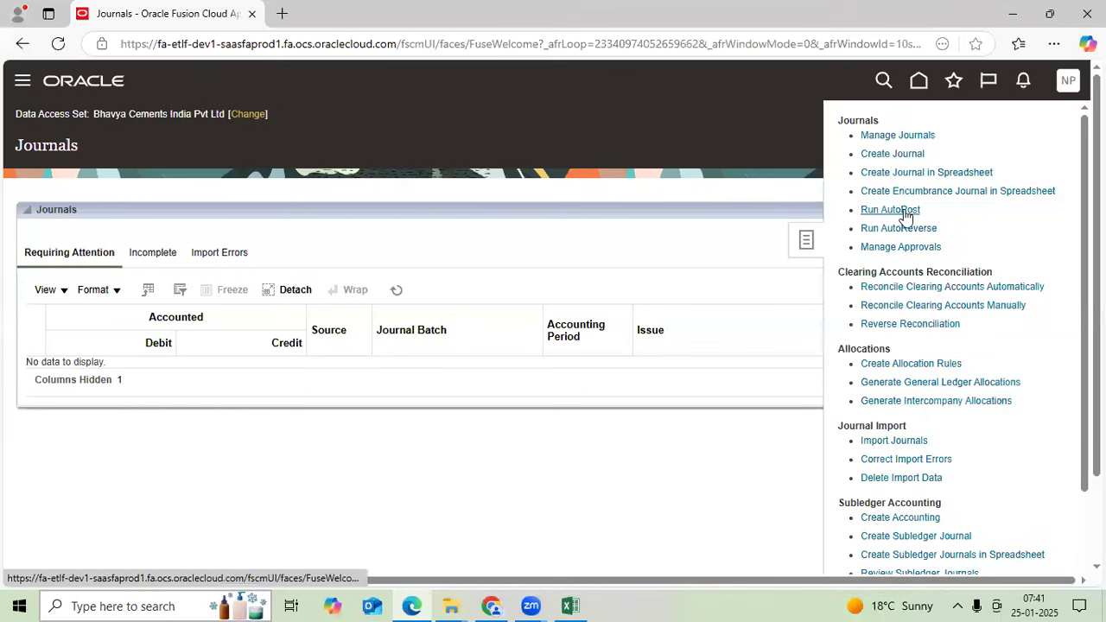
left_click(903, 210)
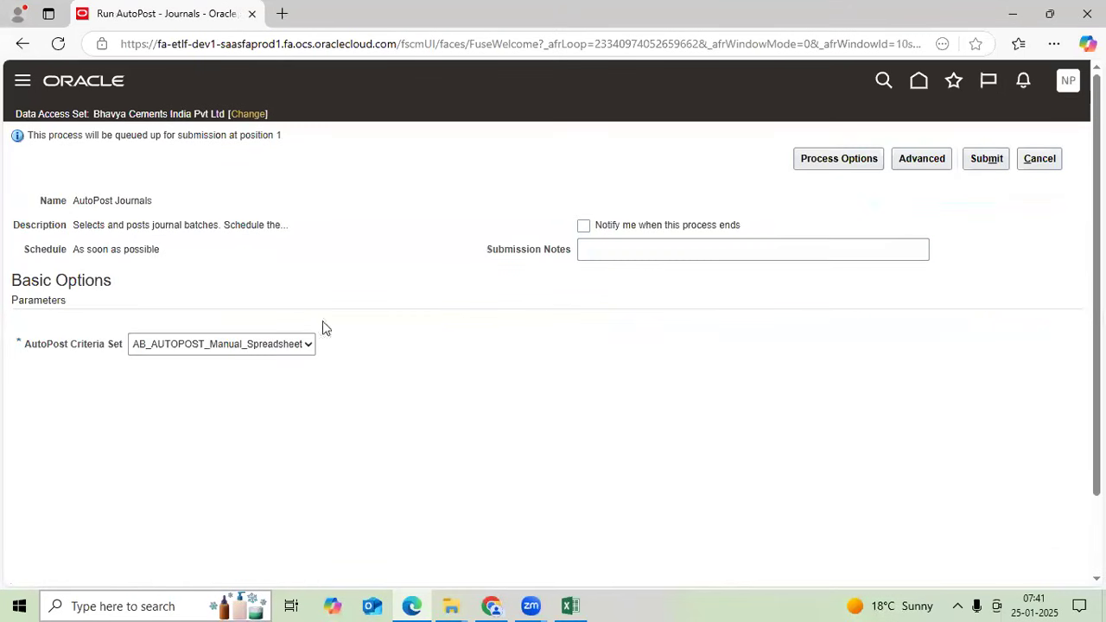
left_click_drag(26, 350, 180, 347)
left_click(180, 346)
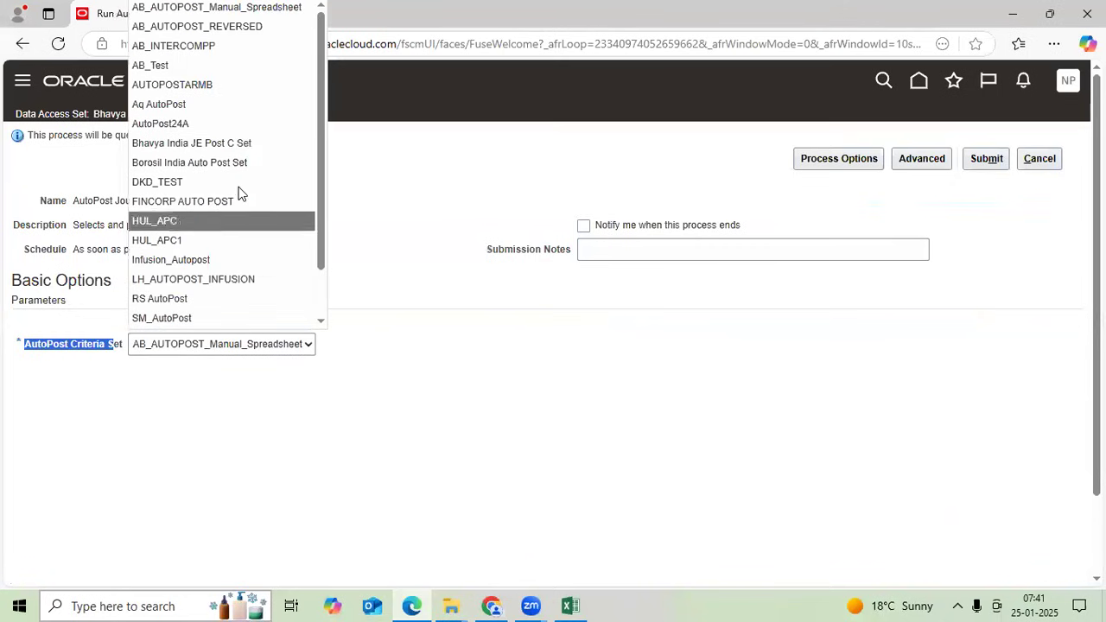
left_click(238, 144)
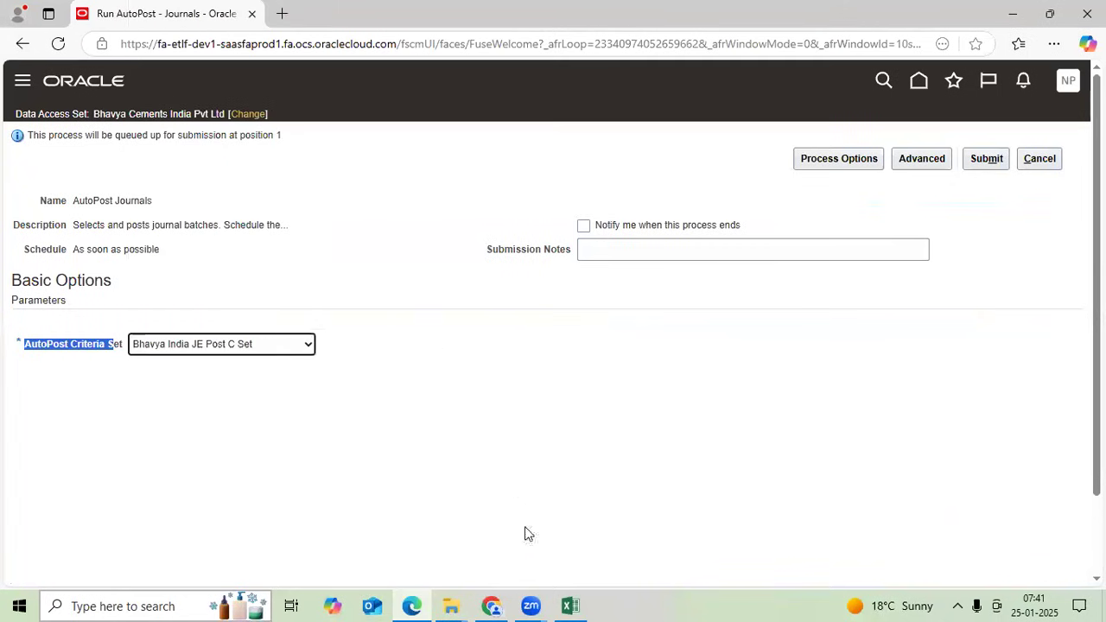
- Apply red font colour to the >>Schedule note in cell D22
left_click(570, 606)
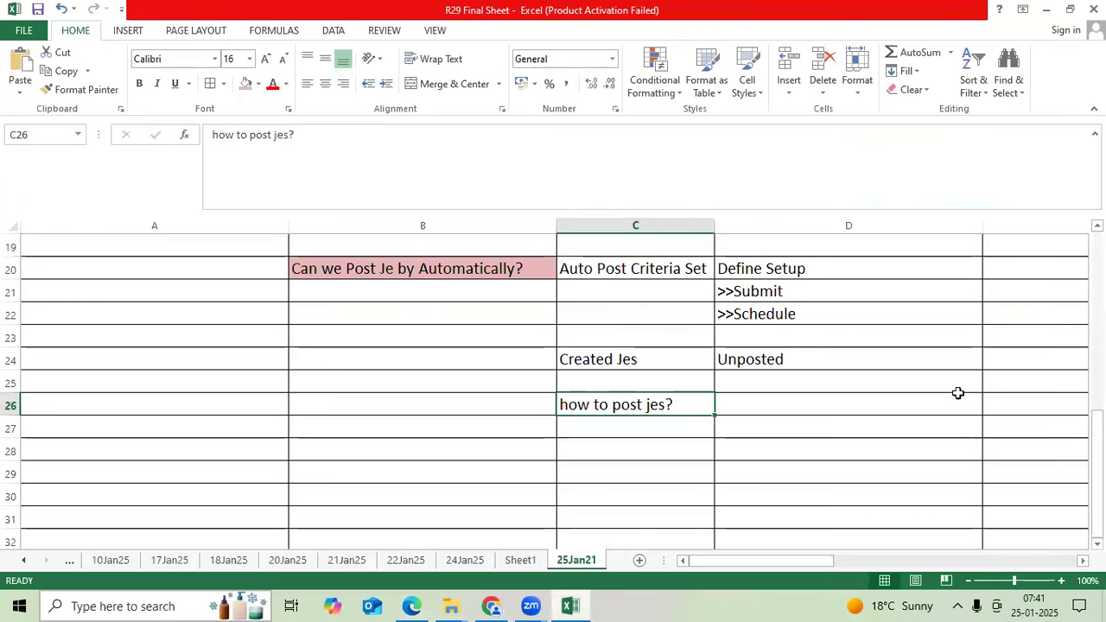
left_click(815, 314)
left_click(272, 84)
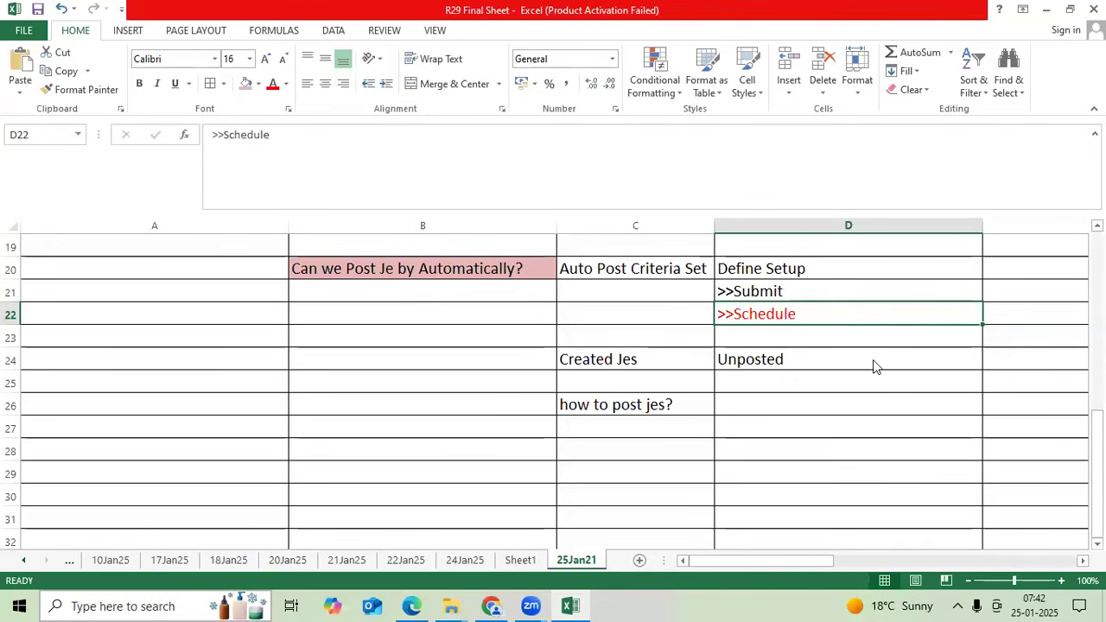
key("alt+Tab")
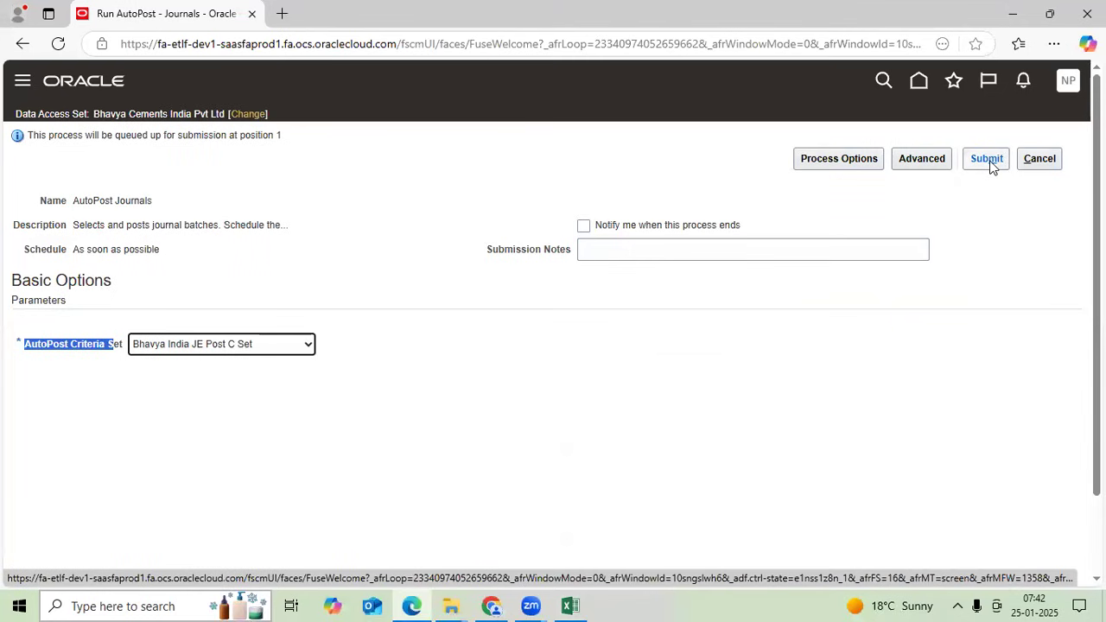
- Try scheduling AutoPost Daily in advanced options, then close the notification form without adding one
left_click(940, 372)
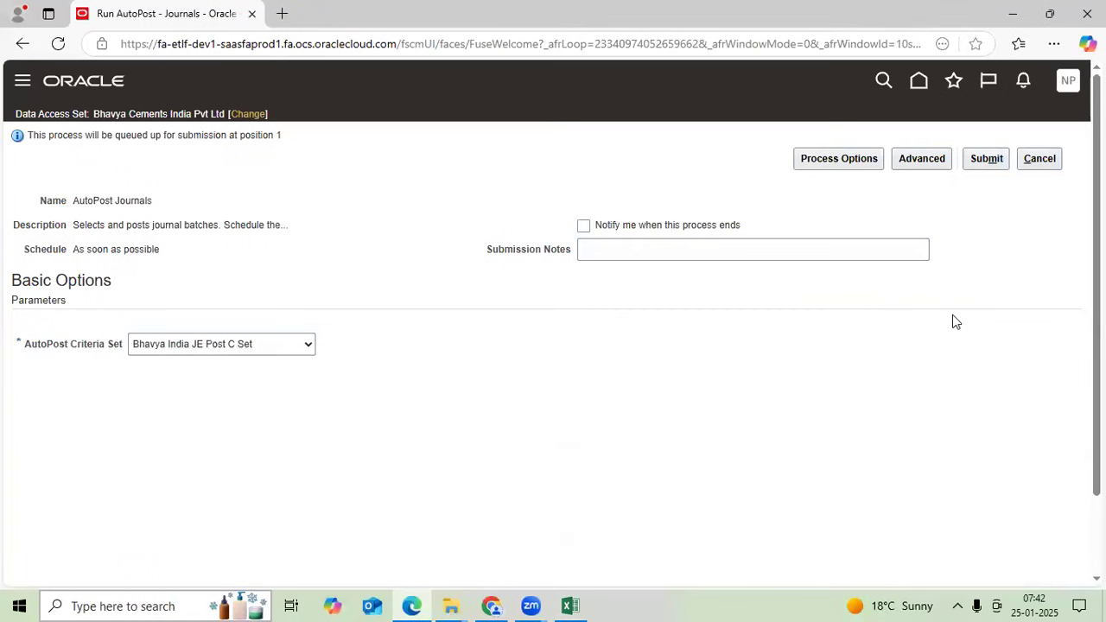
left_click(913, 159)
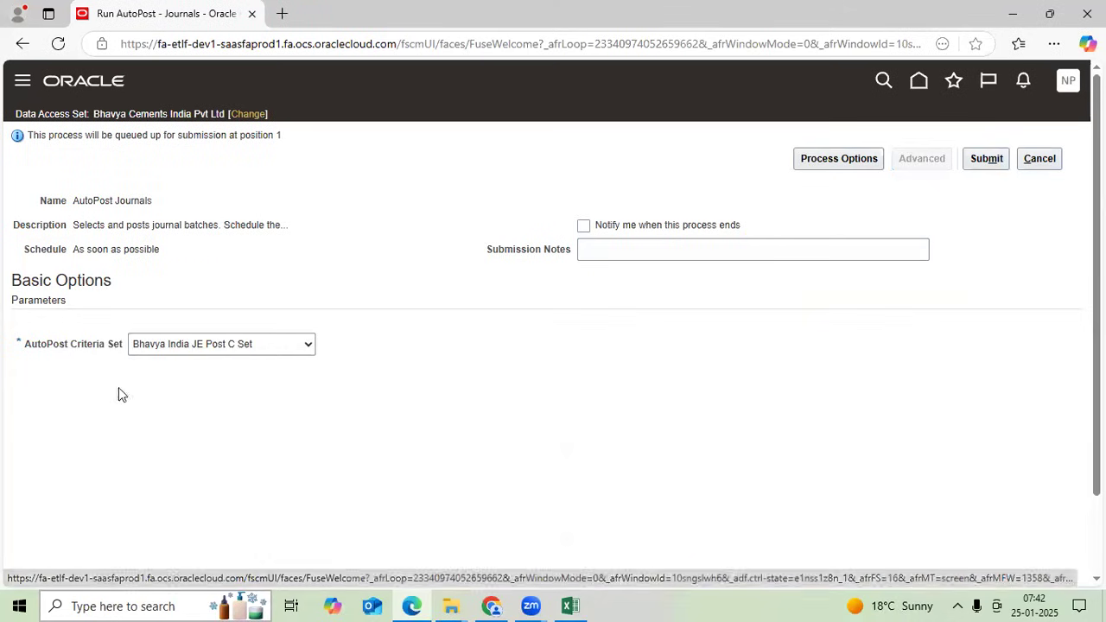
left_click(110, 333)
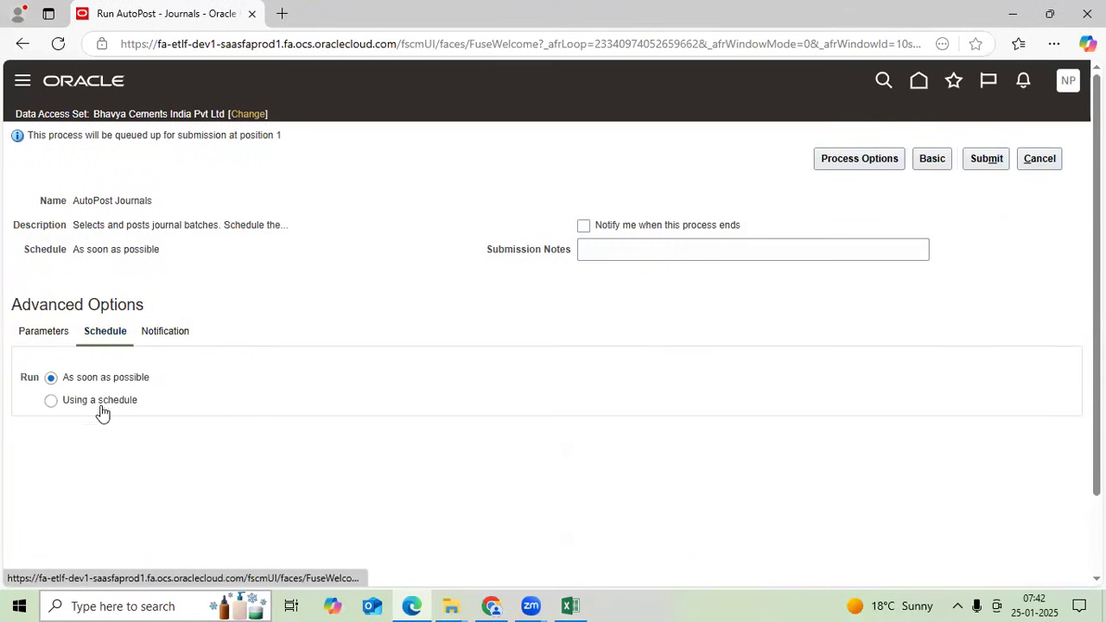
left_click(101, 408)
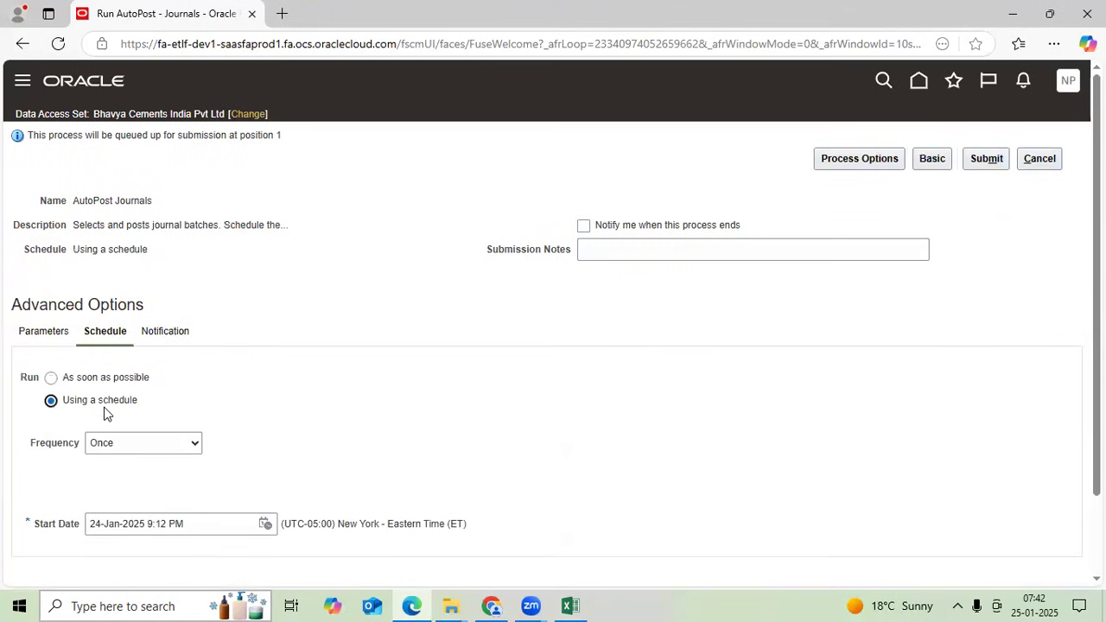
scroll(121, 381, "down", 2)
left_click(133, 350)
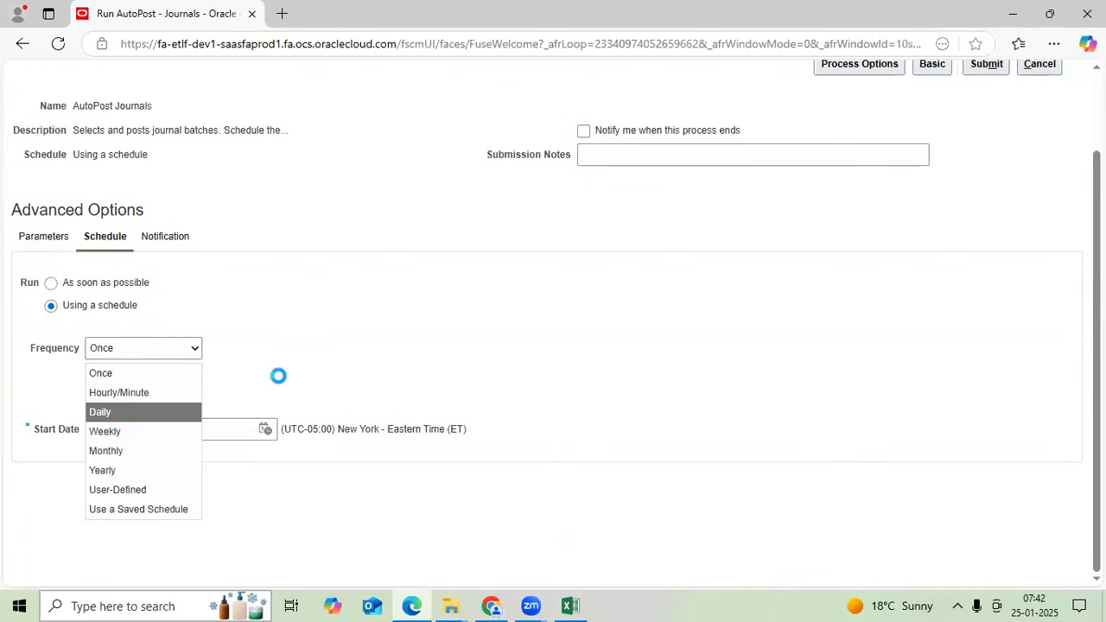
key("Return")
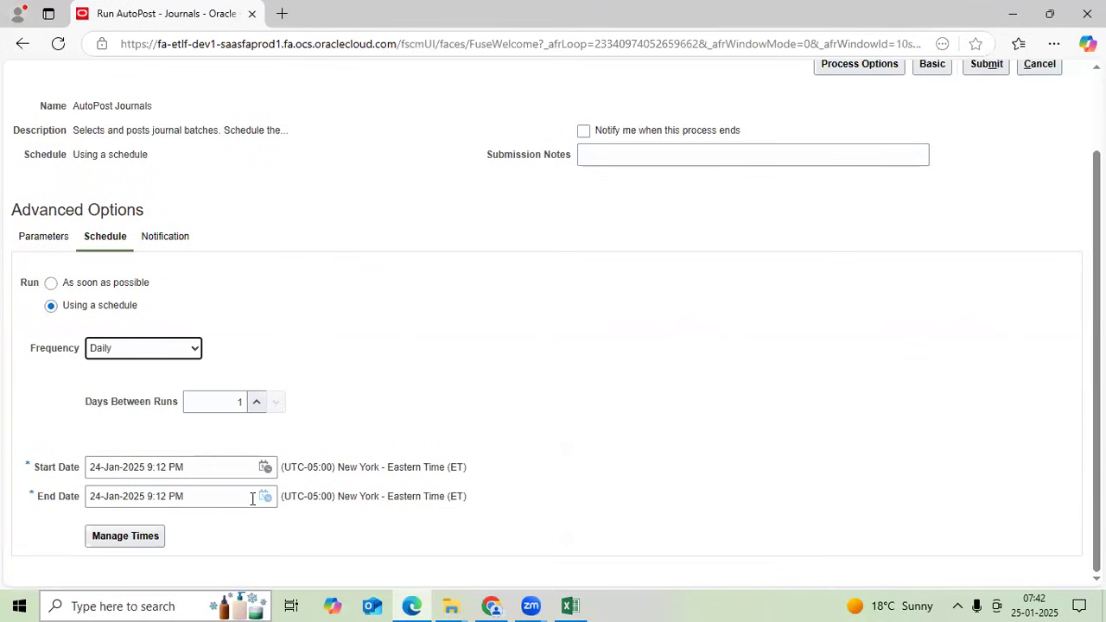
left_click(166, 246)
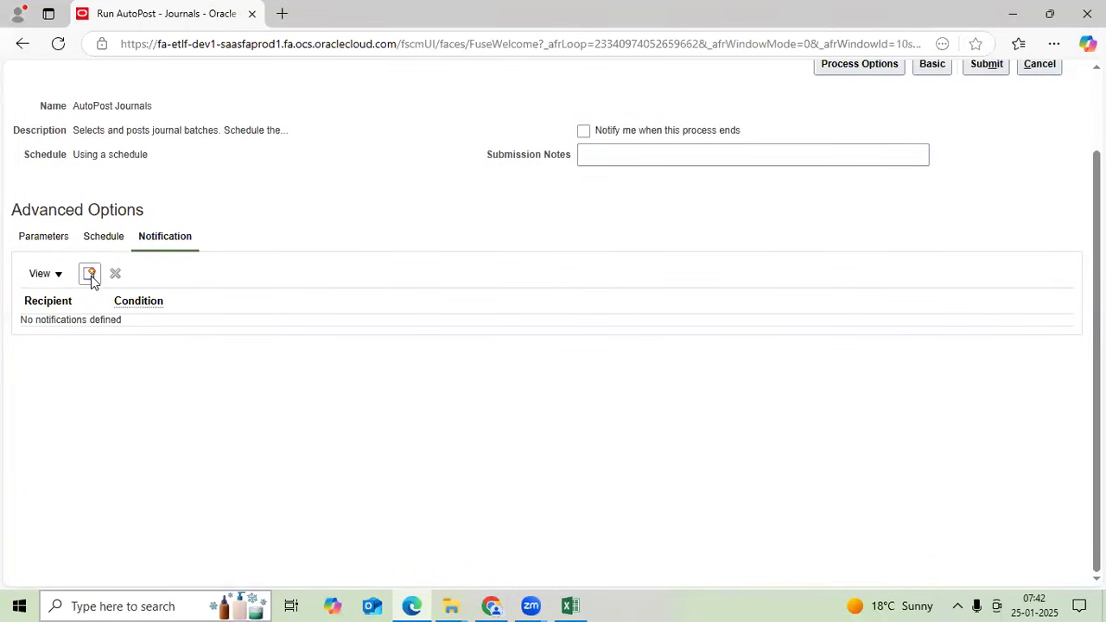
left_click(91, 276)
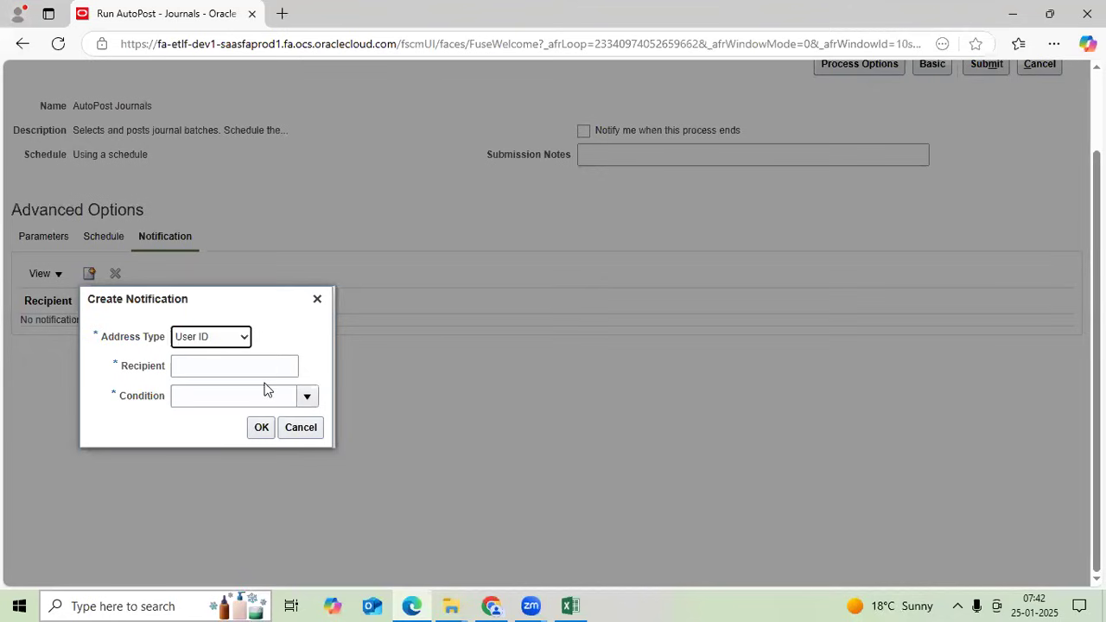
left_click(245, 367)
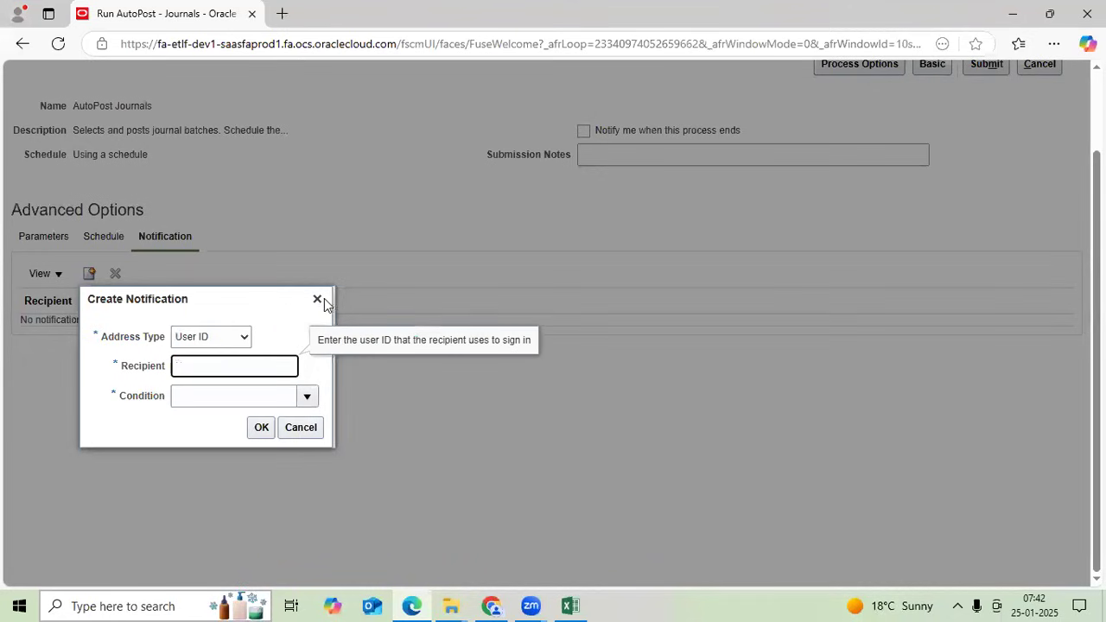
left_click(319, 300)
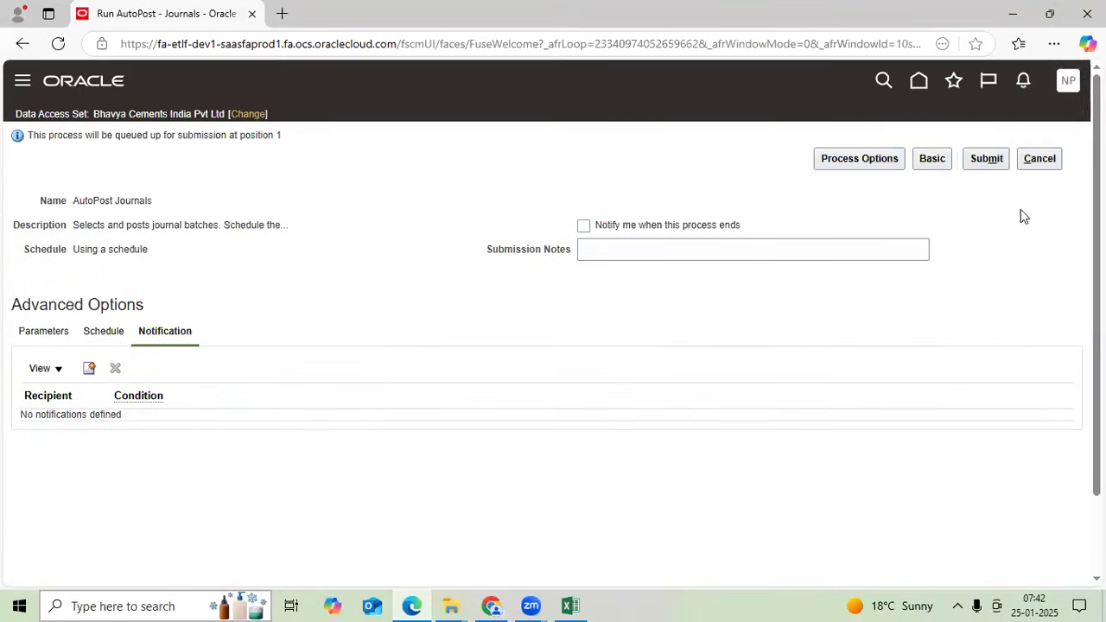
- Attempt submitting, dismiss the date errors, switch to Basic options, and cancel the submission
left_click(987, 159)
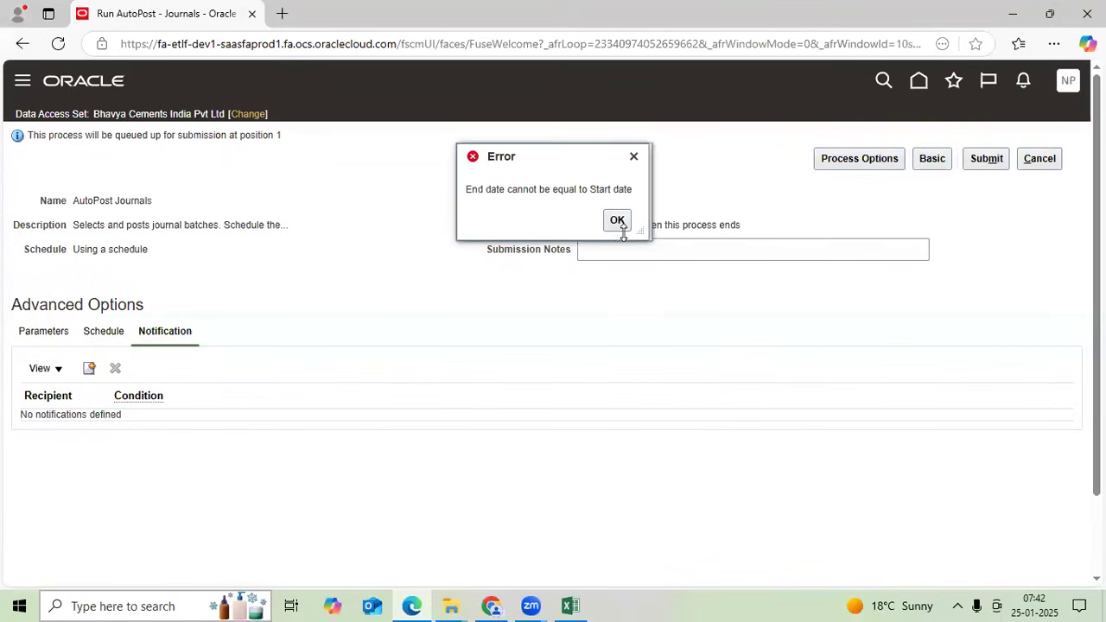
left_click(617, 222)
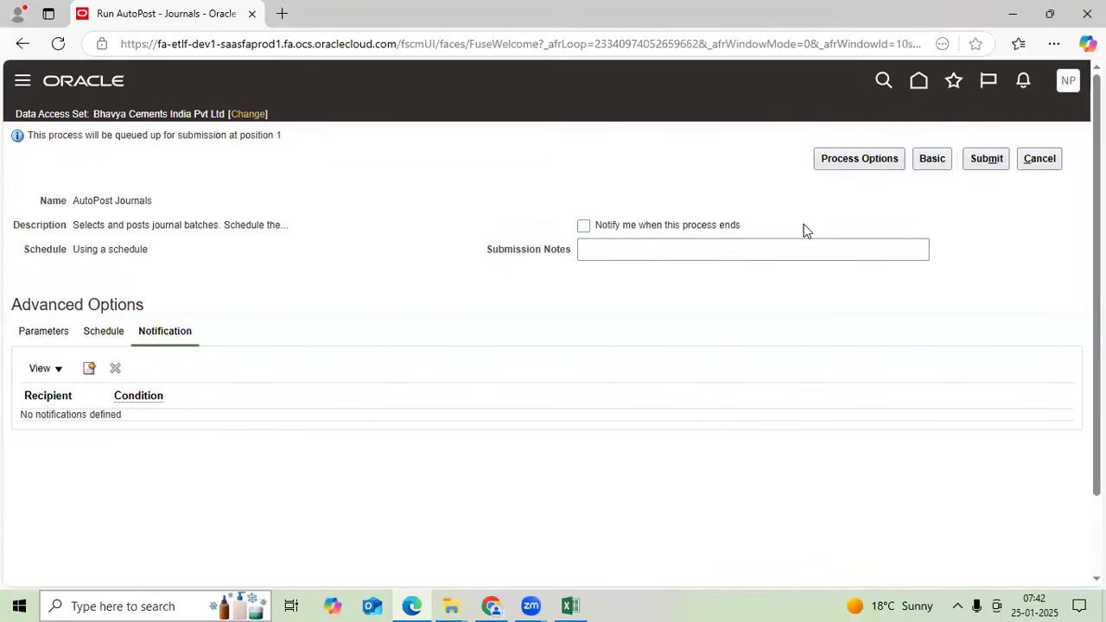
left_click(933, 165)
left_click(998, 159)
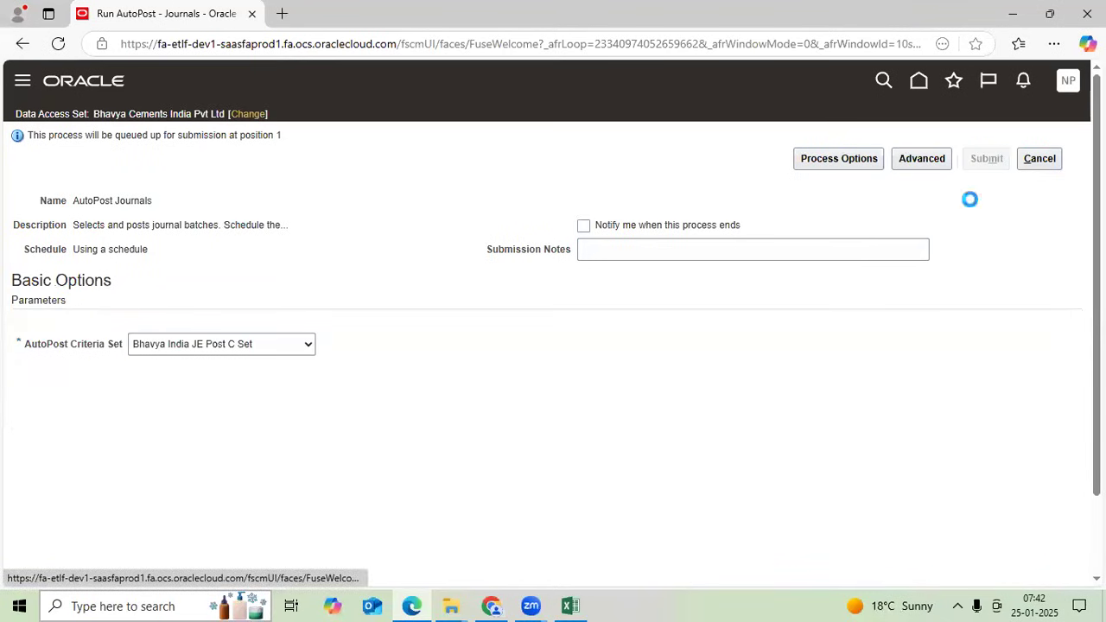
left_click(617, 219)
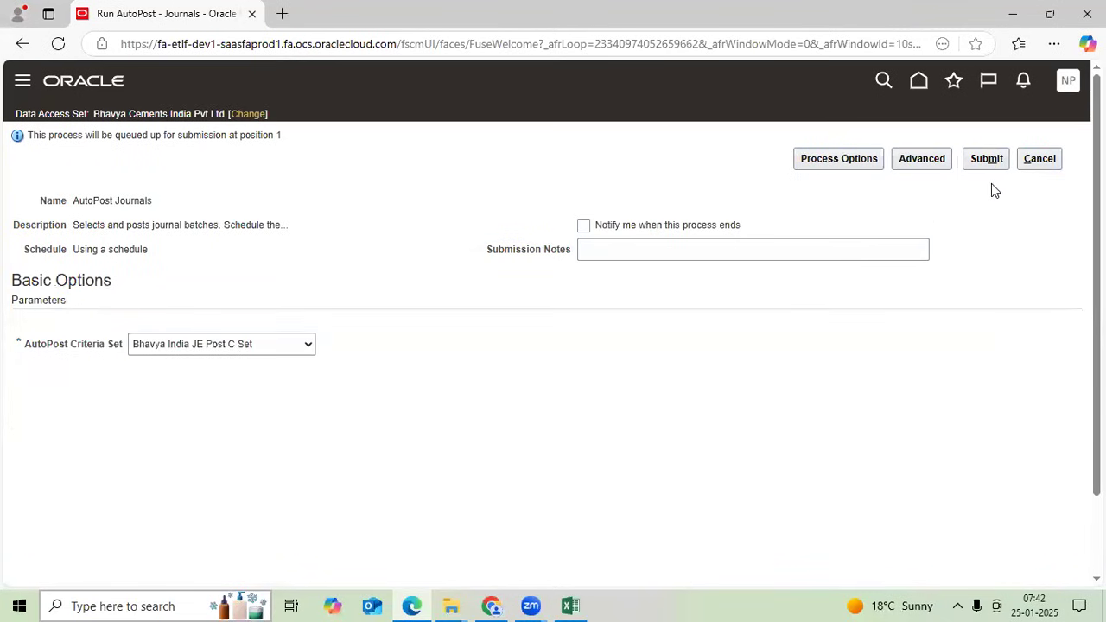
left_click(987, 159)
left_click(1042, 159)
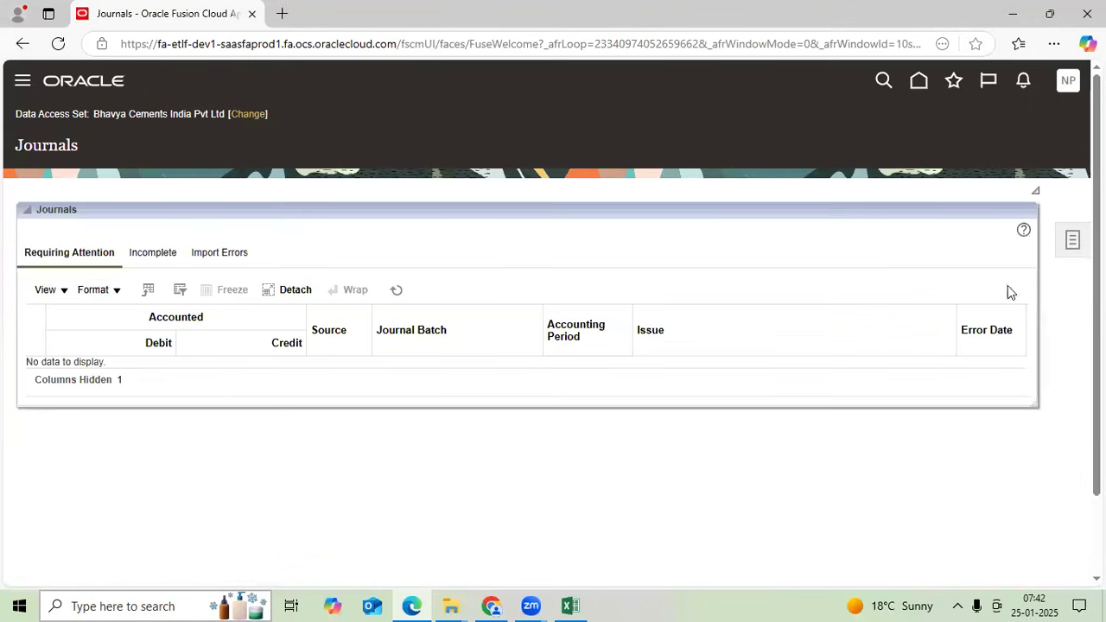
- Reopen Run AutoPost, choose Bhavya India JE Post C Set, and submit it
left_click(1074, 245)
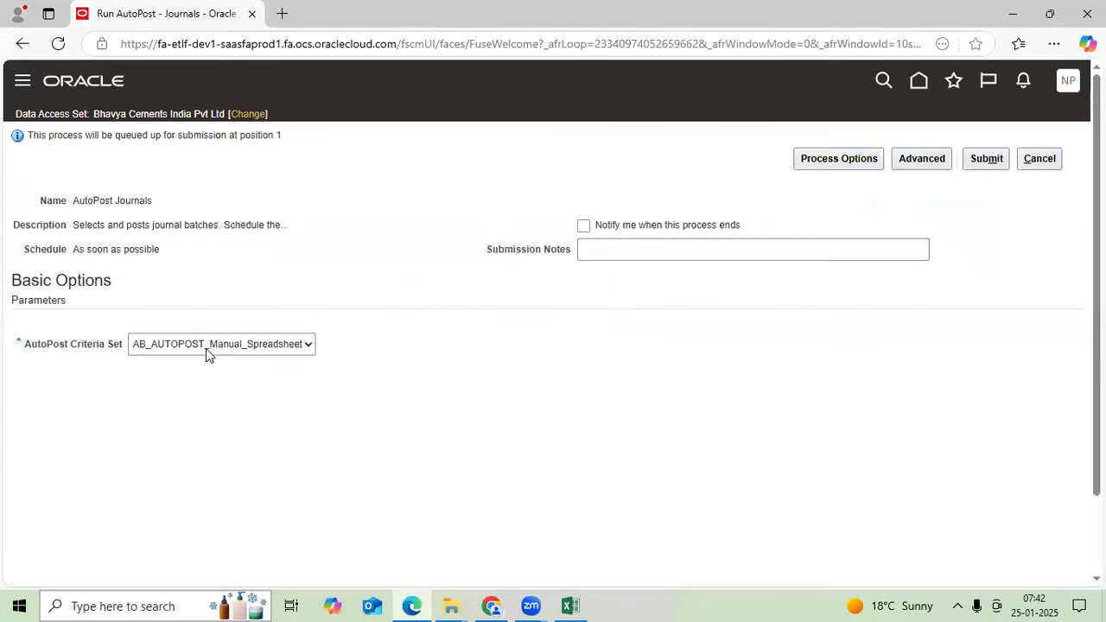
left_click(206, 348)
left_click(212, 141)
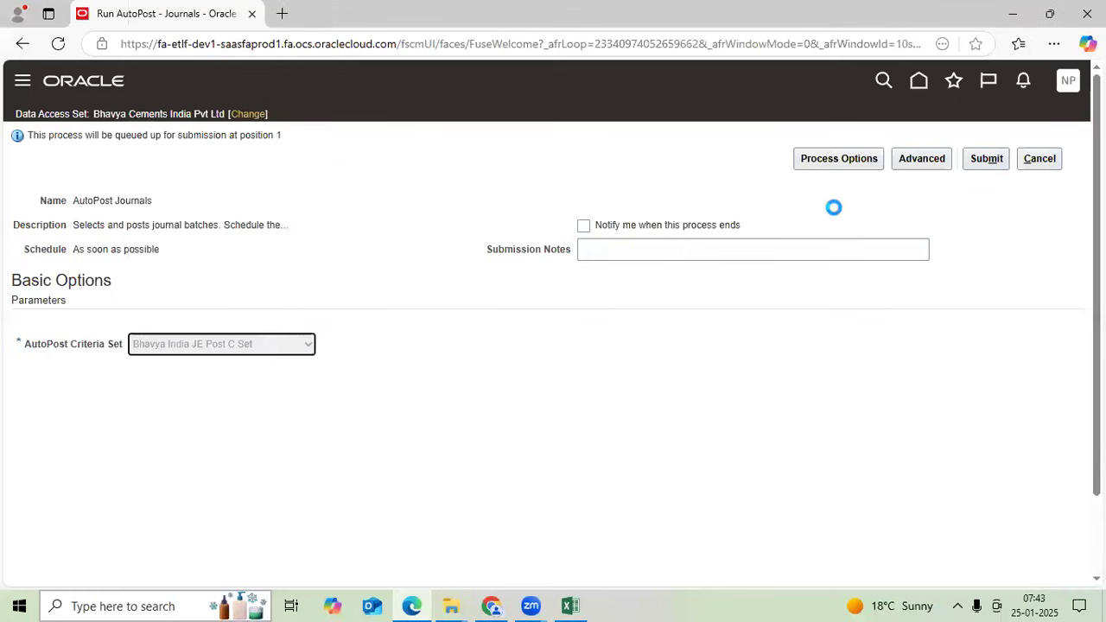
left_click(994, 161)
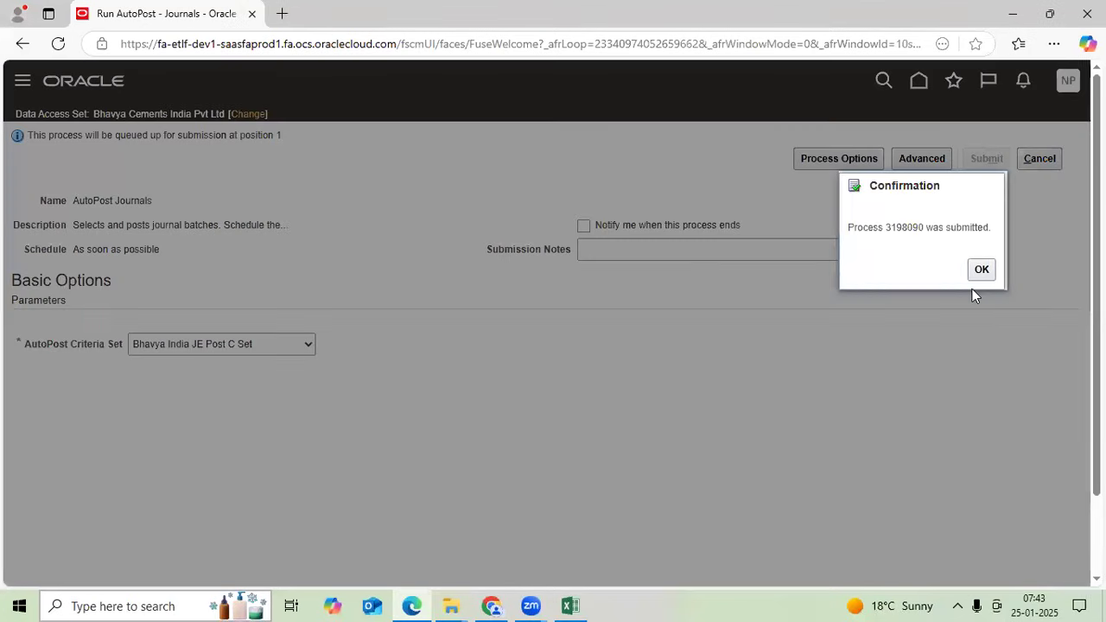
- Acknowledge the submission and open Scheduled Processes from the Navigator's Tools group
left_click(981, 271)
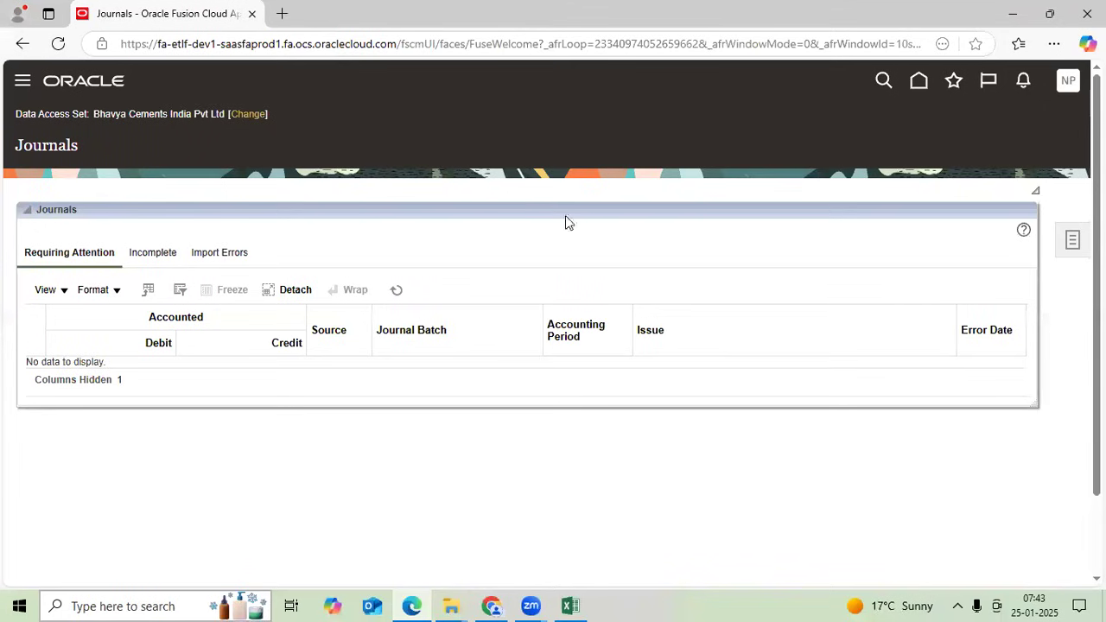
left_click(22, 80)
scroll(508, 417, "down", 5)
scroll(508, 417, "down", 2)
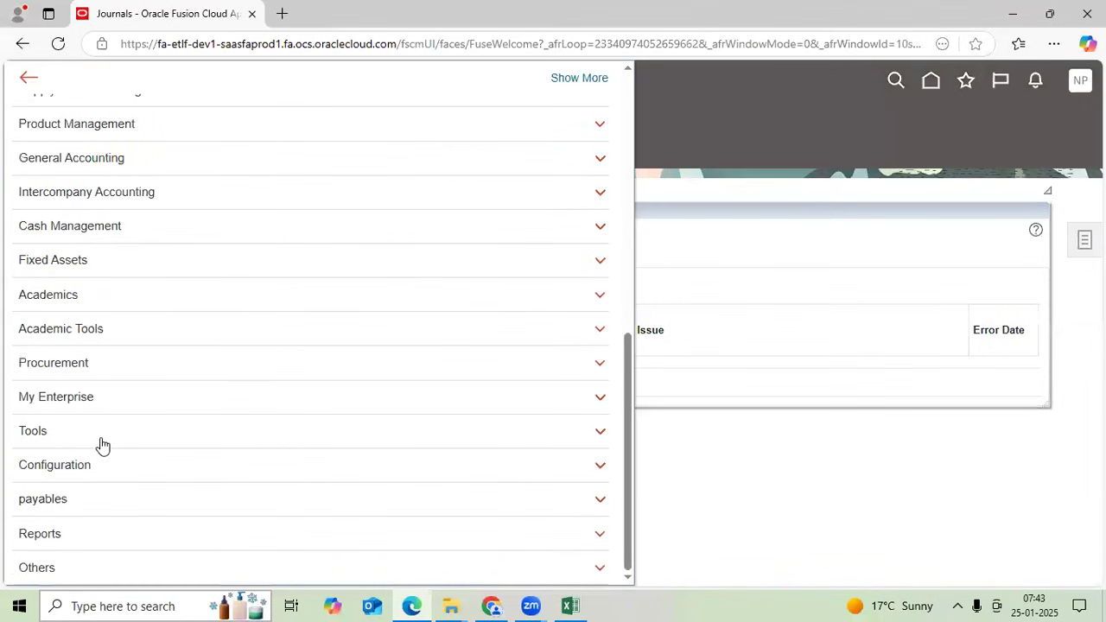
left_click(101, 437)
scroll(428, 419, "down", 2)
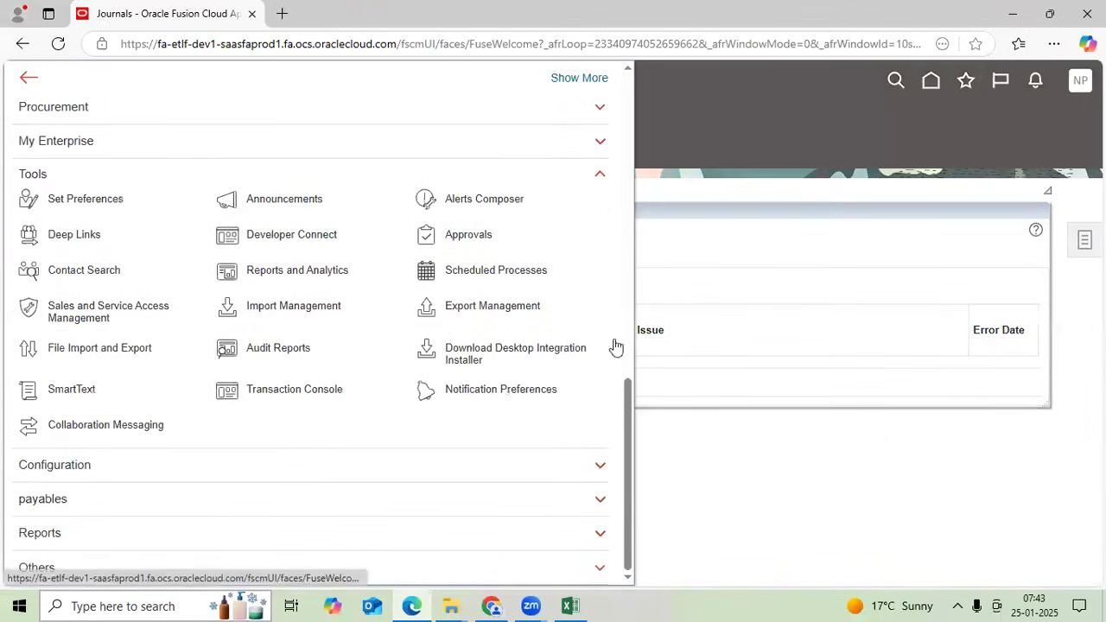
left_click(615, 347)
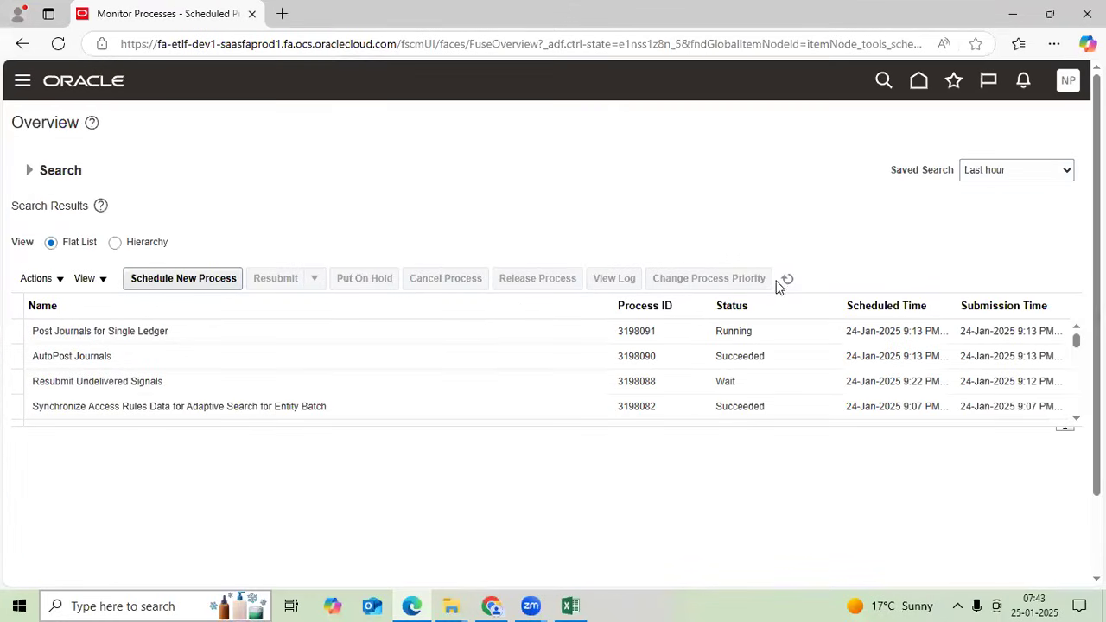
- Refresh and check that AutoPost Journals and Post Journals for Single Ledger succeeded
left_click(787, 278)
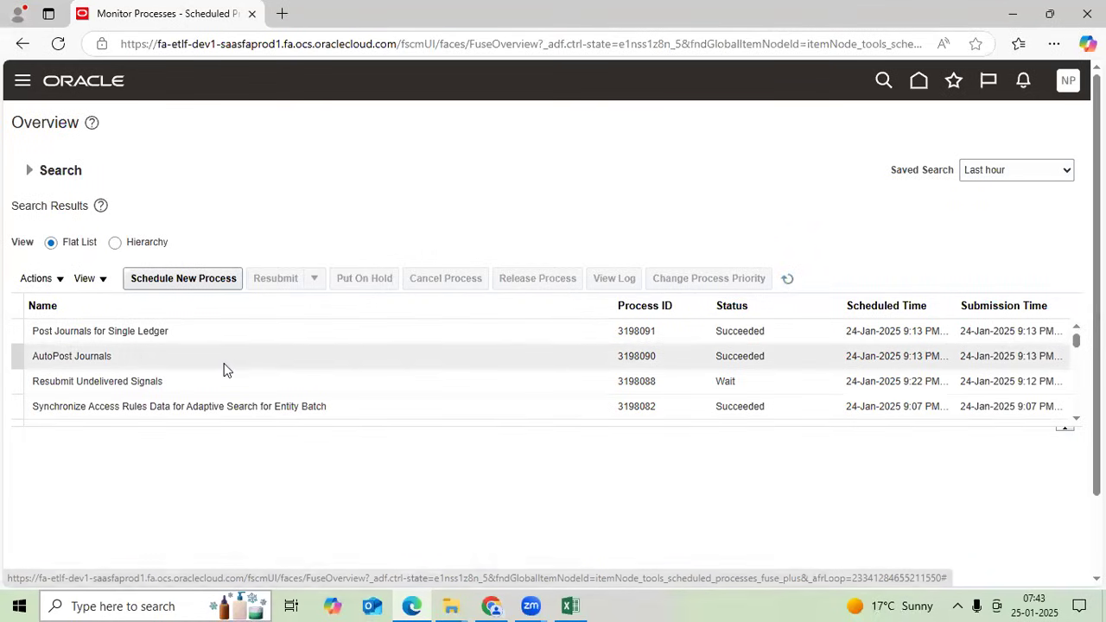
left_click(225, 357)
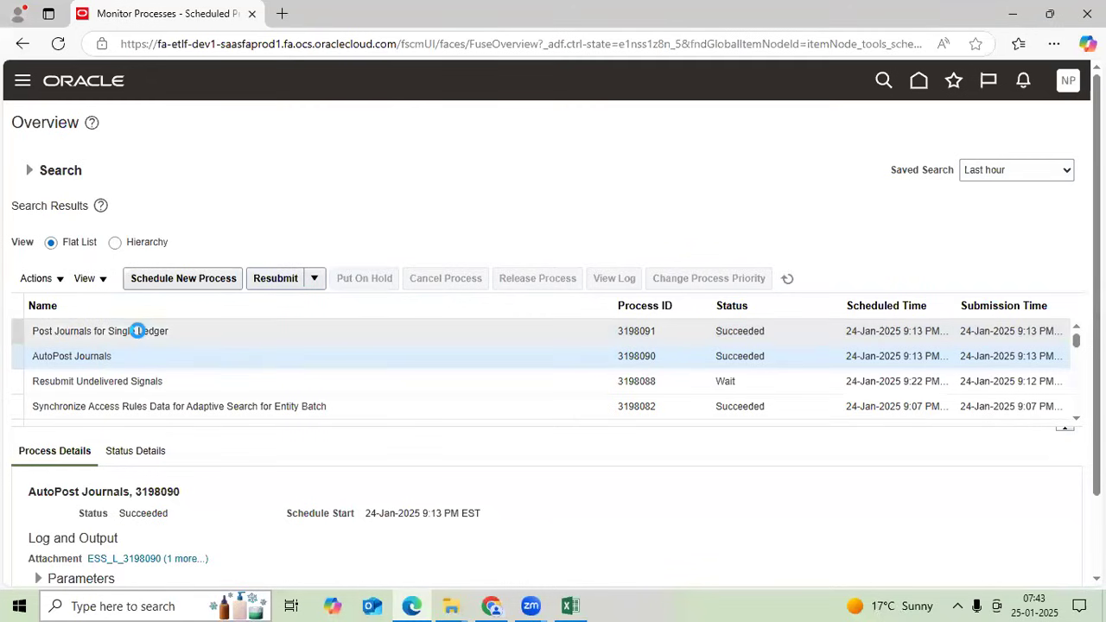
left_click(138, 331)
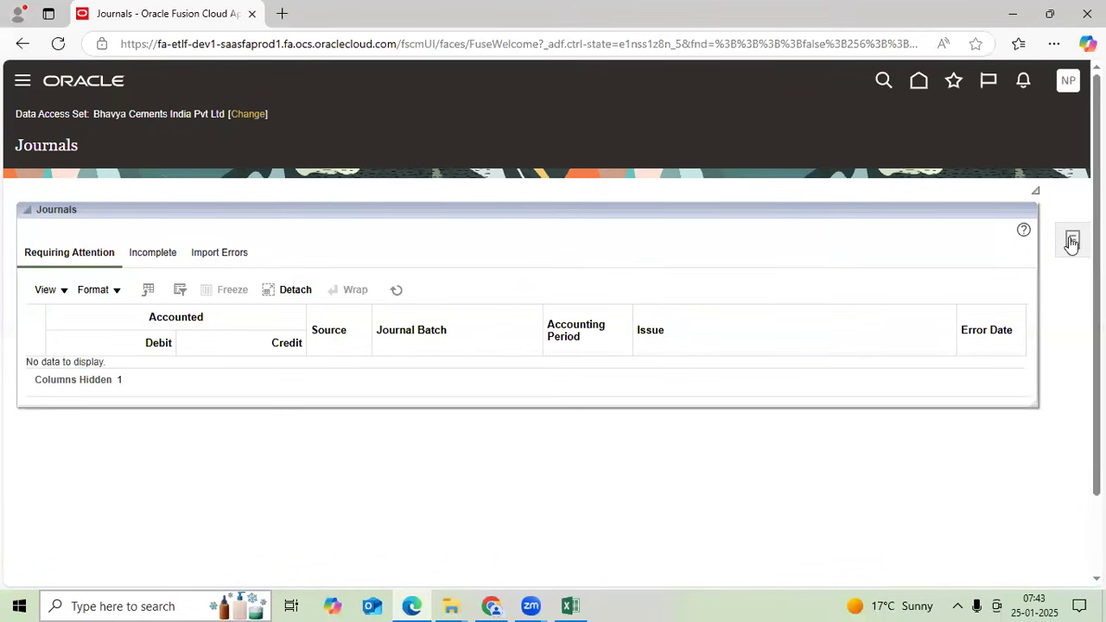
- Open Manage Journals and search the Jan-25 journals with source Other
left_click(1072, 242)
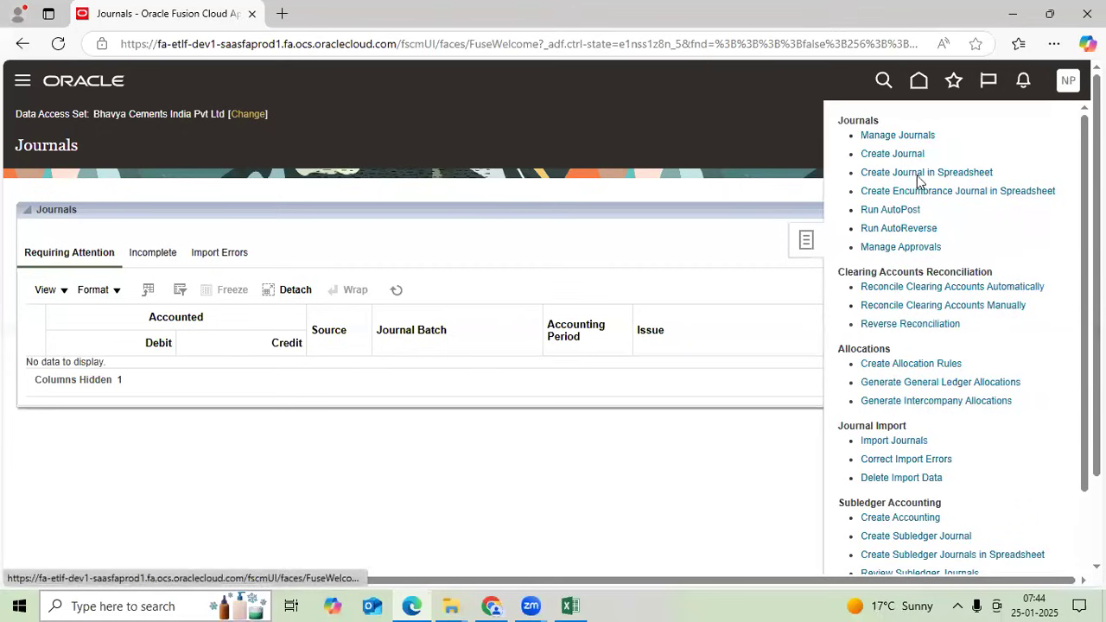
left_click(912, 139)
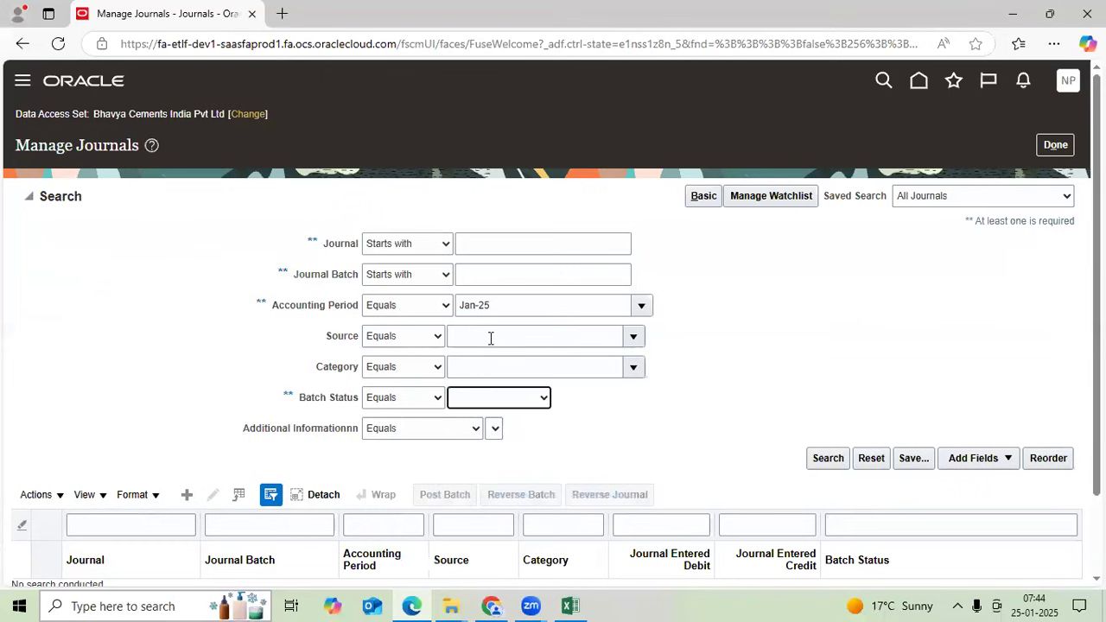
left_click(489, 340)
left_click(487, 351)
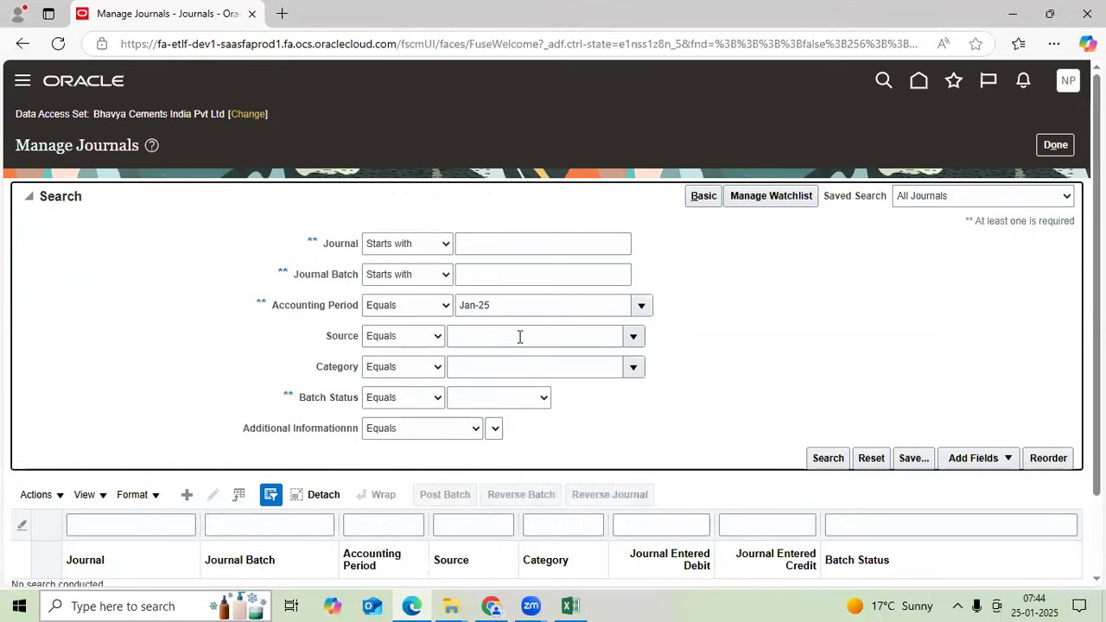
left_click(520, 337)
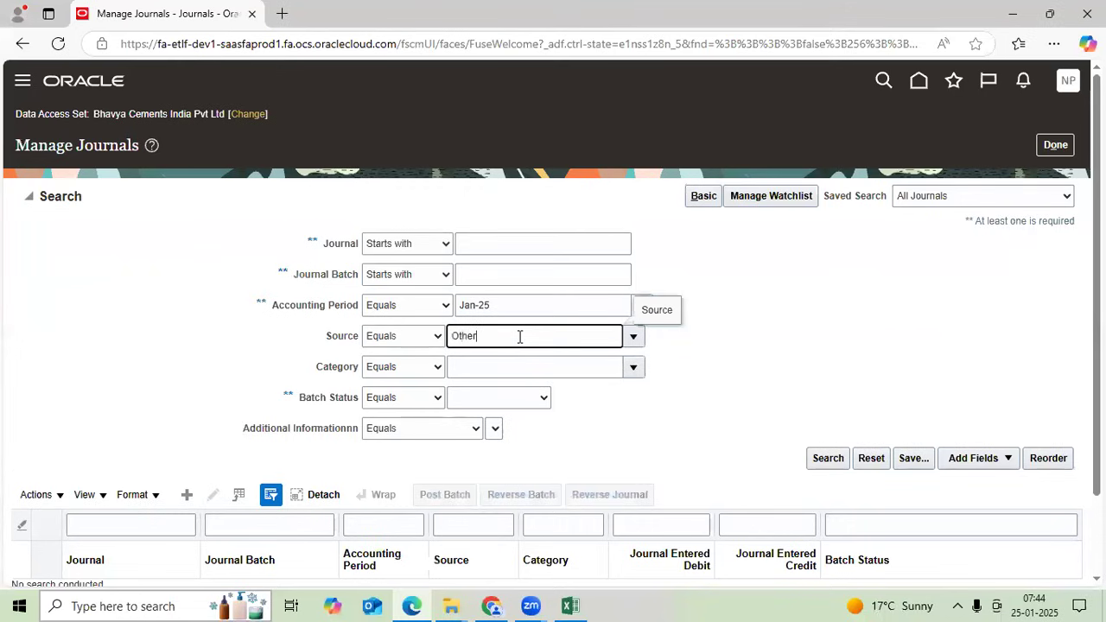
key("Tab")
left_click(828, 459)
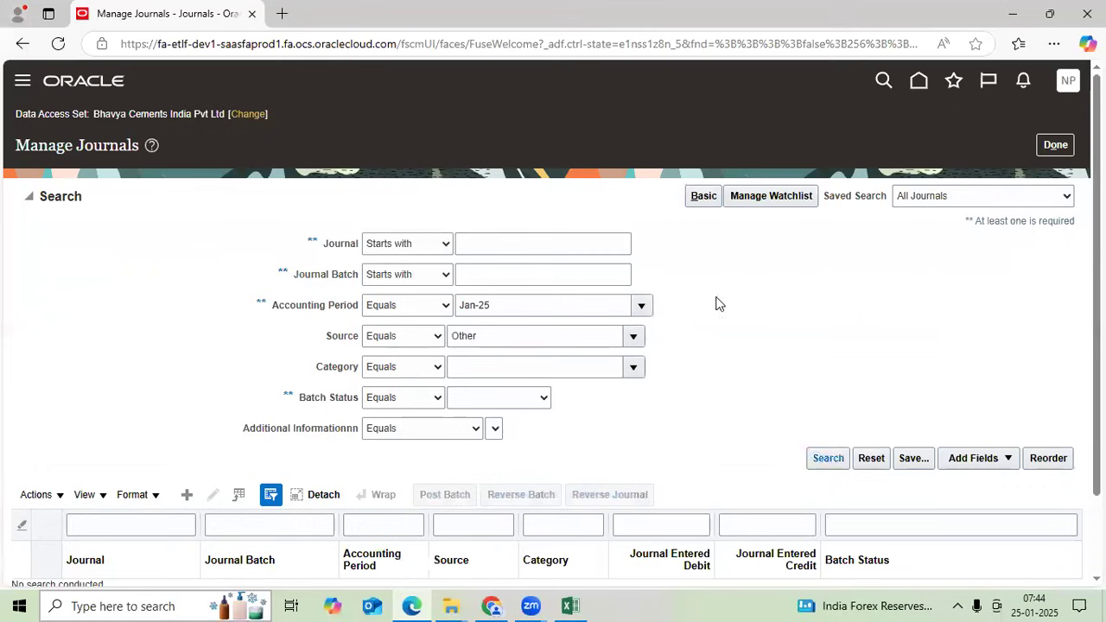
scroll(710, 324, "down", 1)
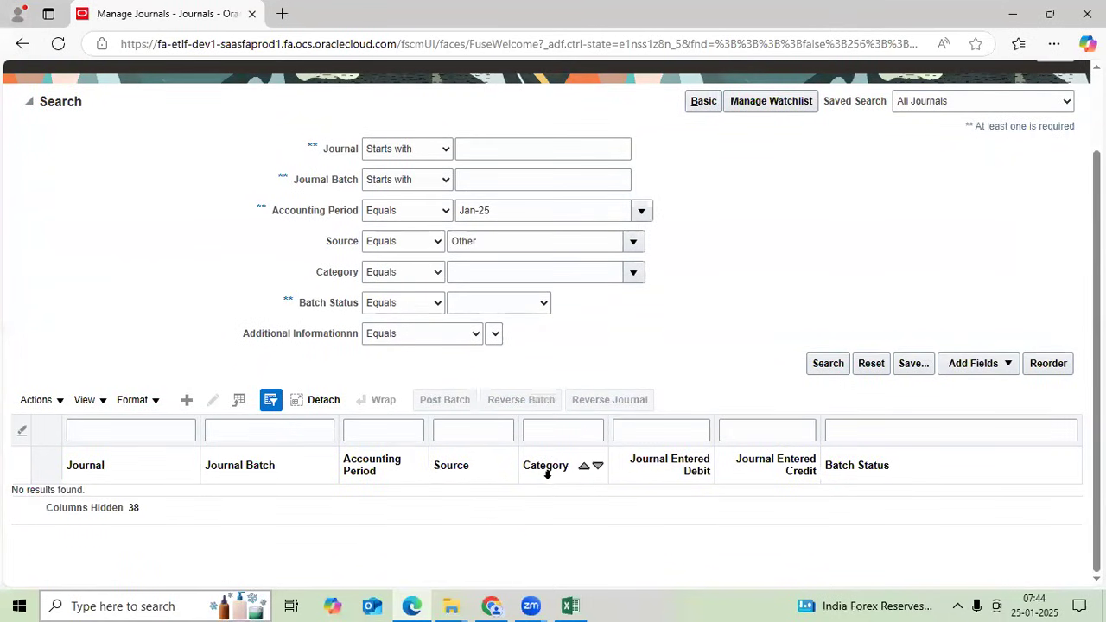
scroll(567, 509, "up", 1)
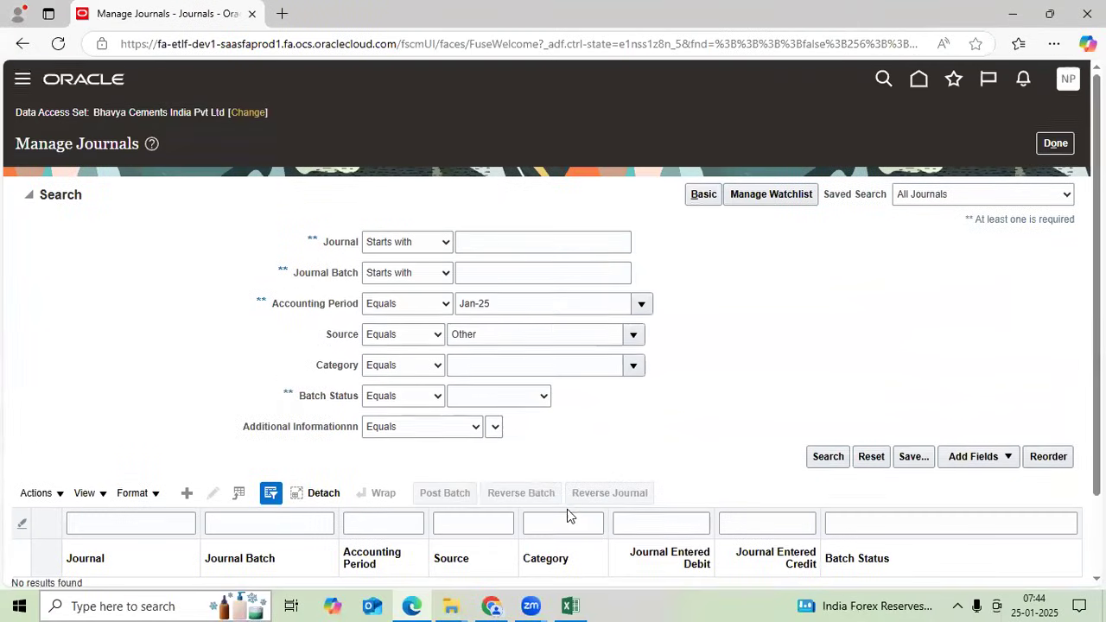
left_click(825, 456)
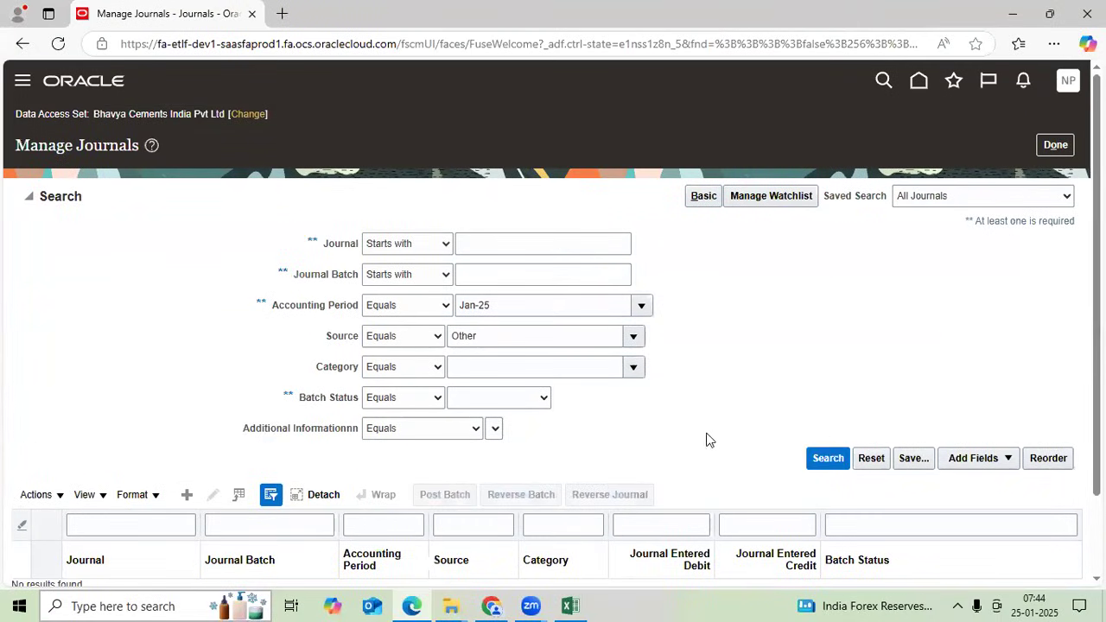
- Clear the Source filter, search all journals, and select the TT Batch-1 and Test batch-2 rows
left_click(531, 334)
double_click(464, 336)
key("BackSpace")
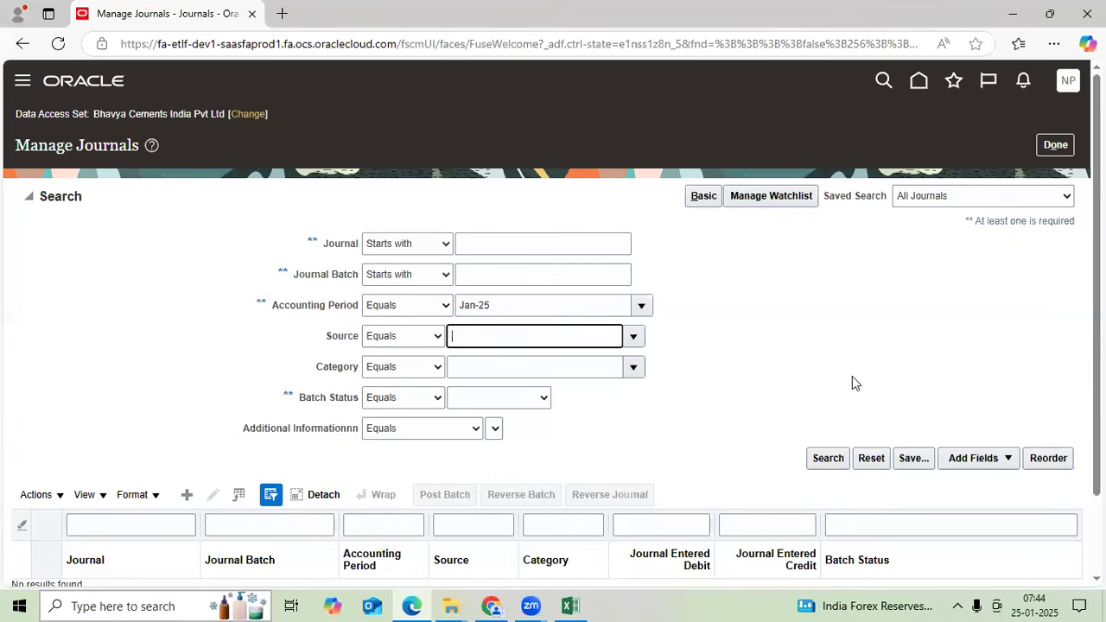
scroll(805, 414, "down", 1)
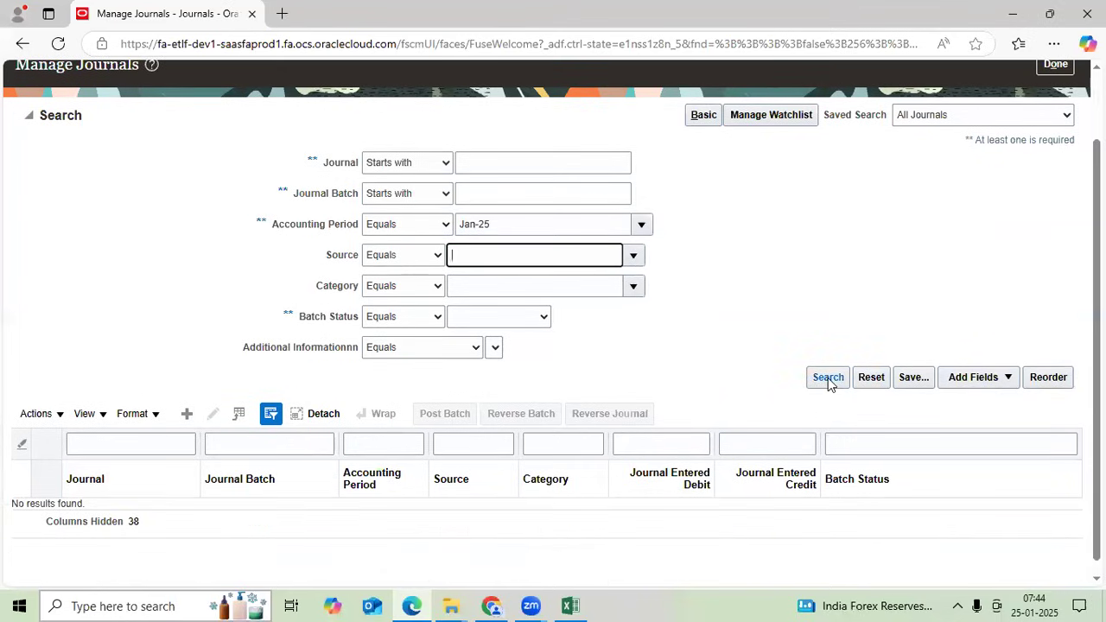
left_click(828, 377)
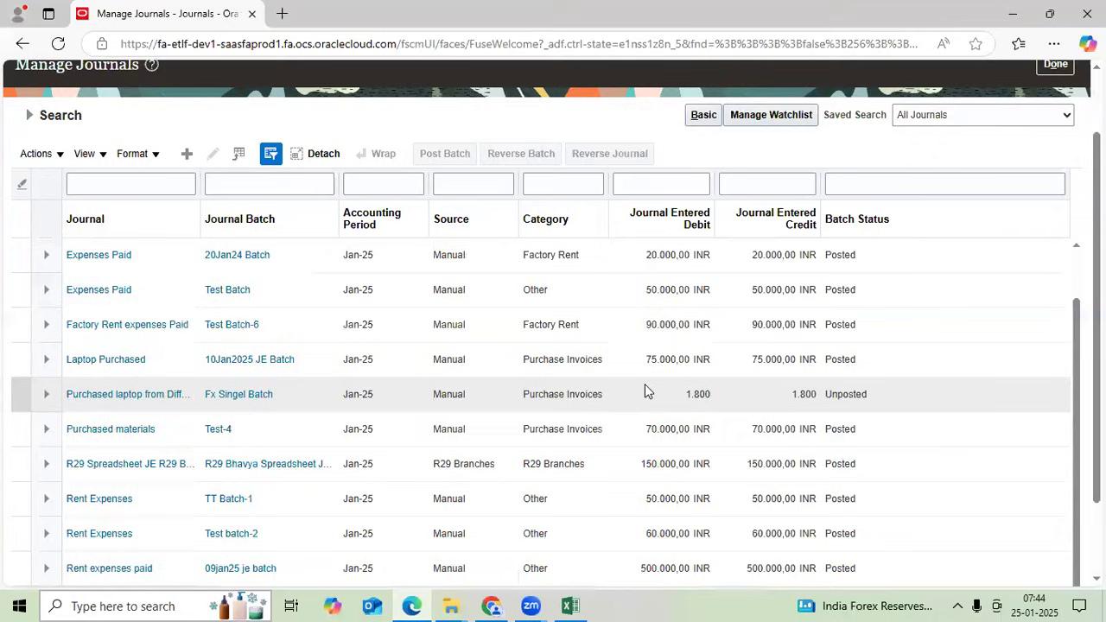
scroll(395, 425, "down", 3)
left_click(292, 369)
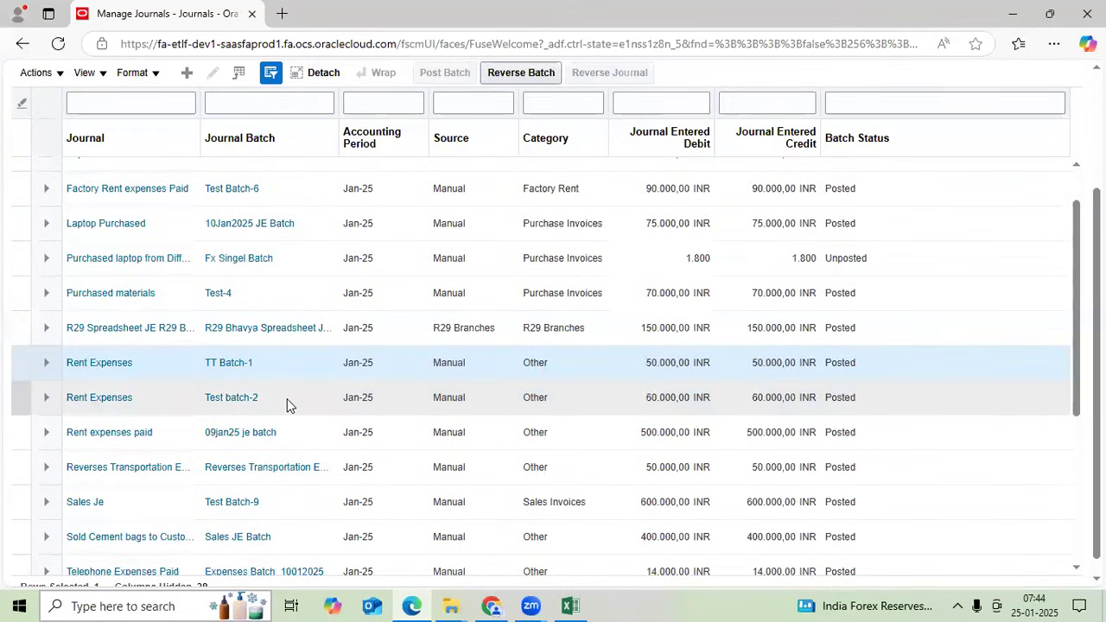
left_click(287, 403)
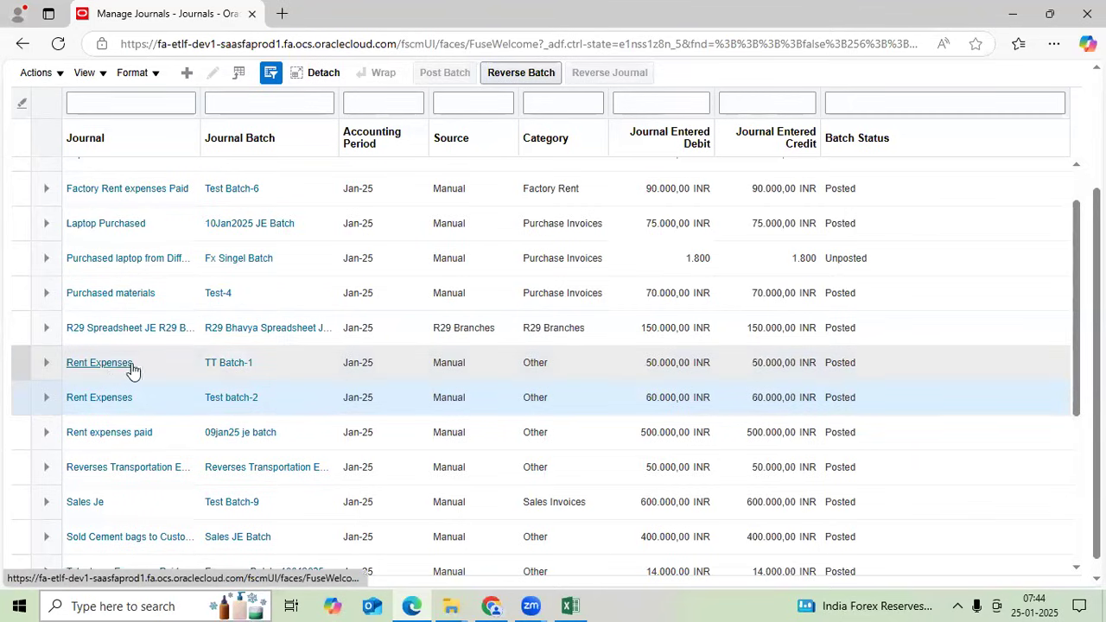
left_click(284, 363)
- Search Journal Batch 'TT' and select TT Batch-2's Telephone exp row, 6.560,00 INR Unposted
scroll(283, 363, "up", 5)
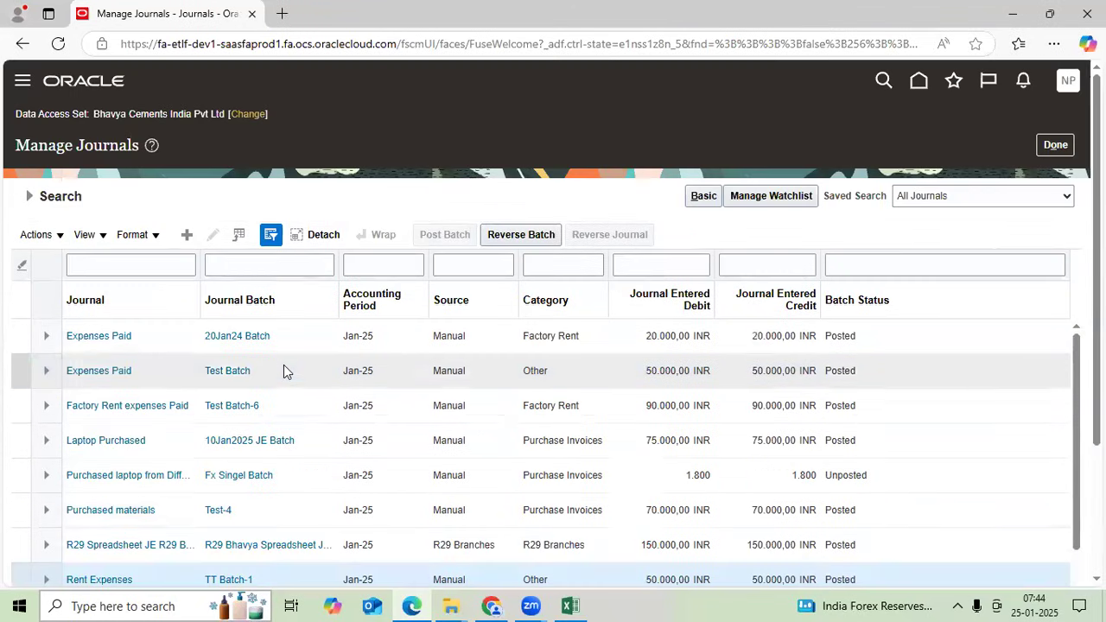
left_click(30, 198)
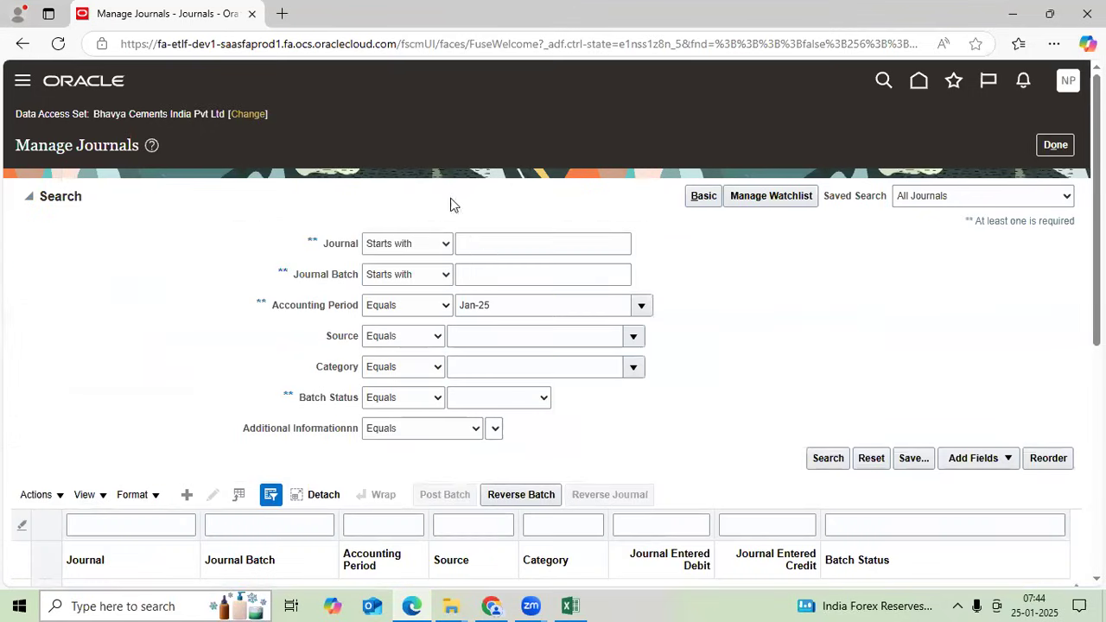
left_click(487, 247)
left_click(489, 273)
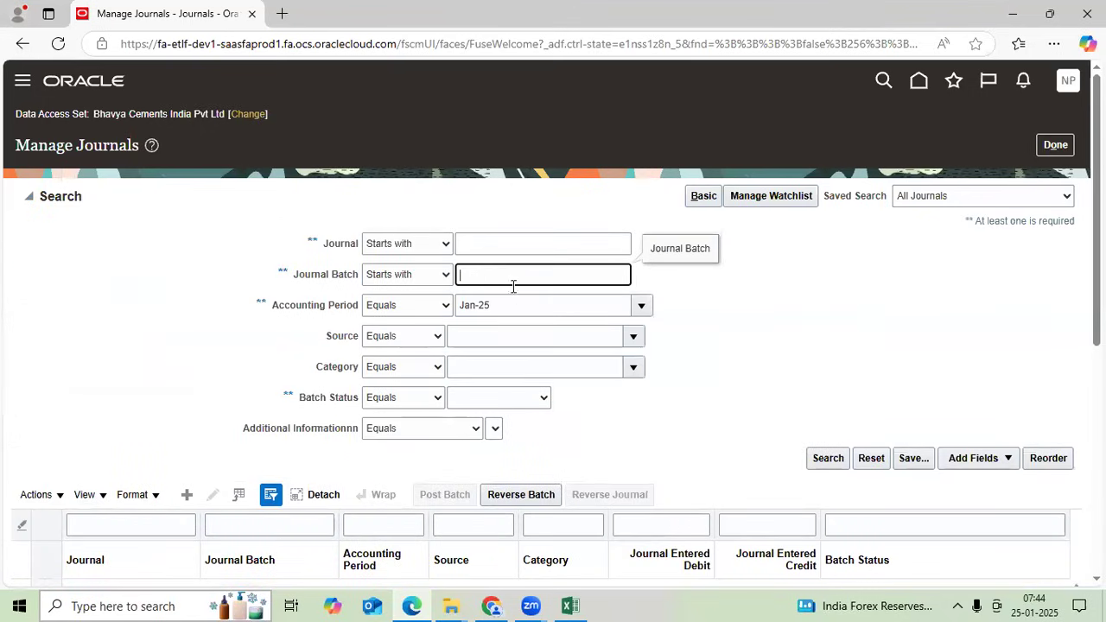
type("656")
left_click_drag(481, 276, 454, 279)
type("TT")
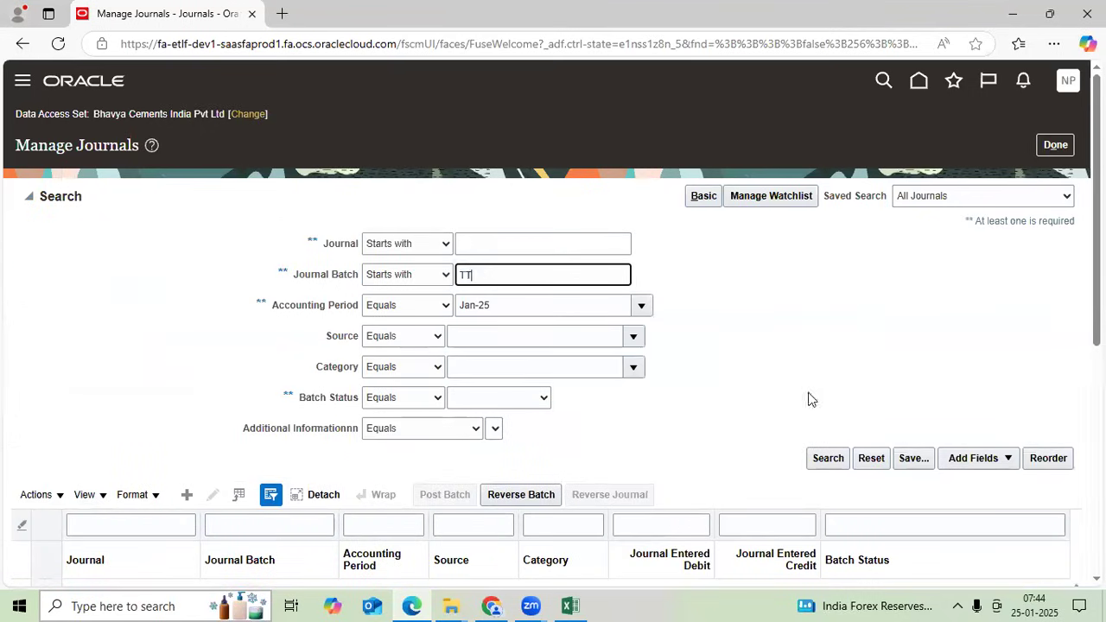
left_click(828, 461)
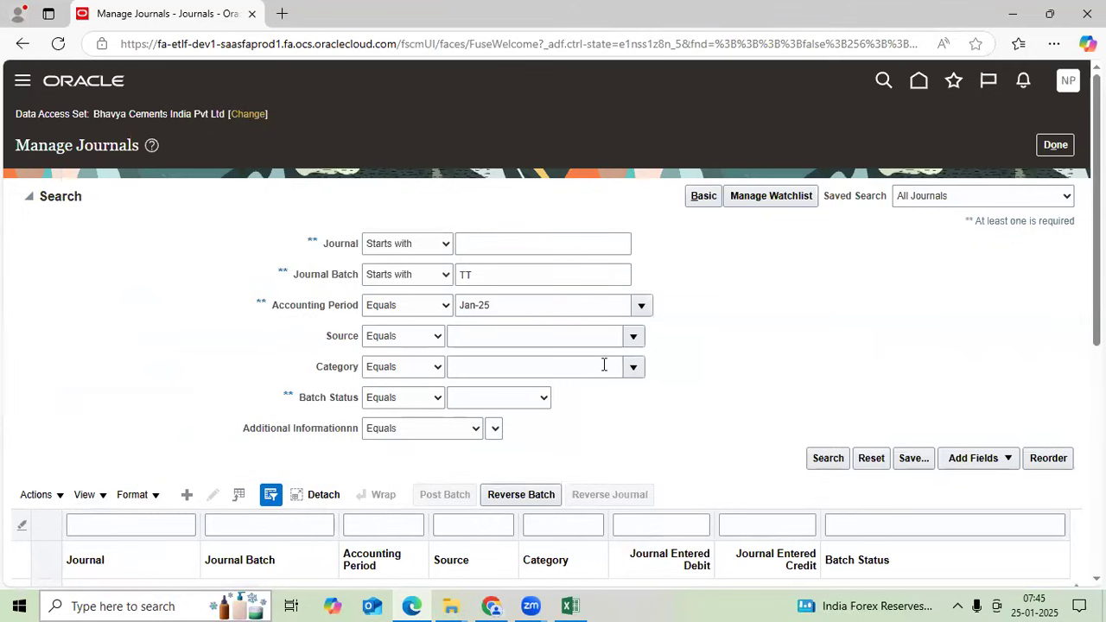
scroll(604, 364, "down", 2)
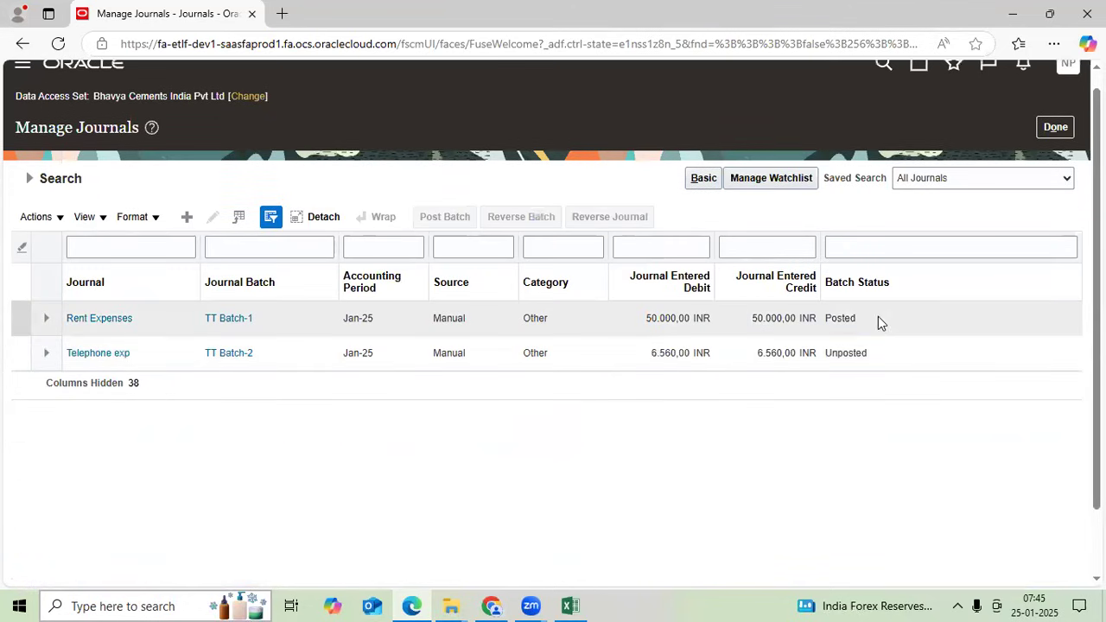
left_click(878, 317)
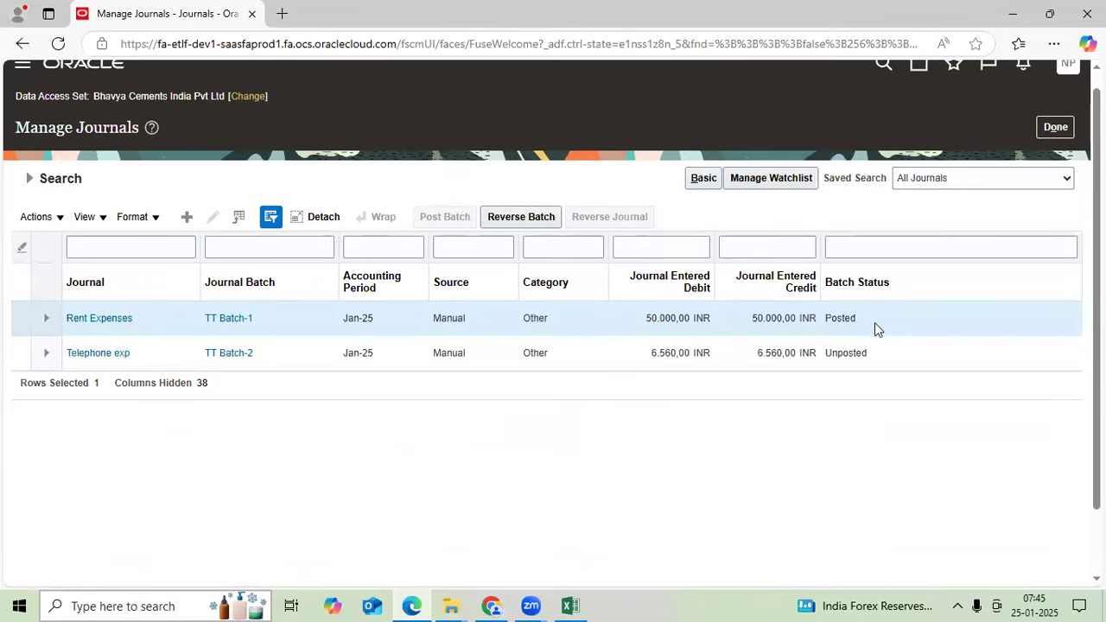
left_click(884, 349)
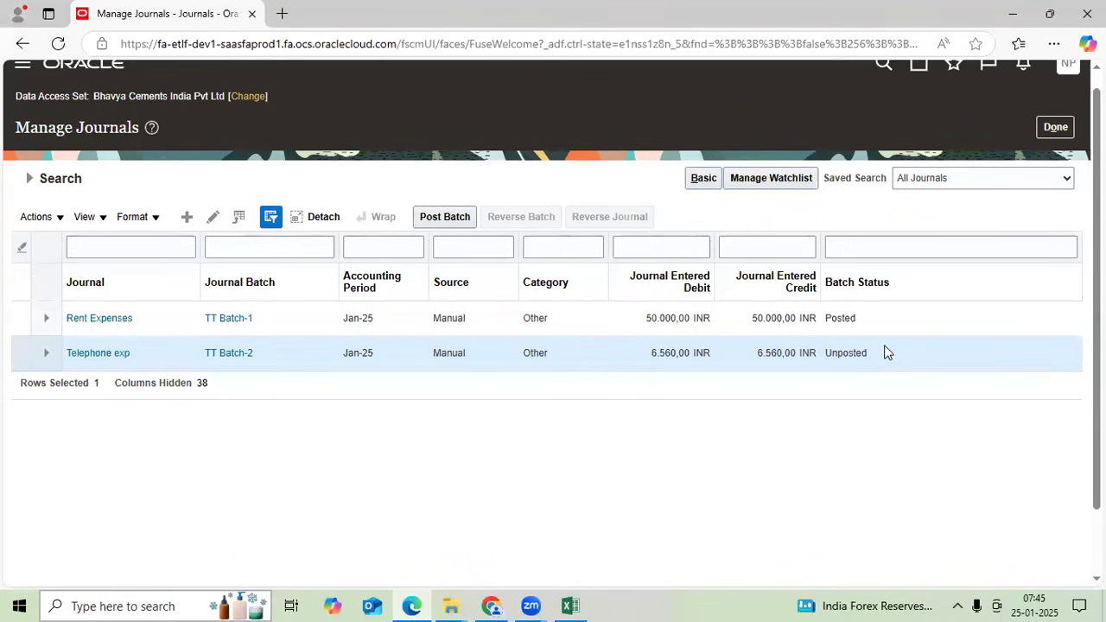
- In Excel row 28, note ebs, Save the JE, Unposted>>Posted across B28:D28
left_click(575, 603)
scroll(563, 429, "down", 1)
left_click(453, 378)
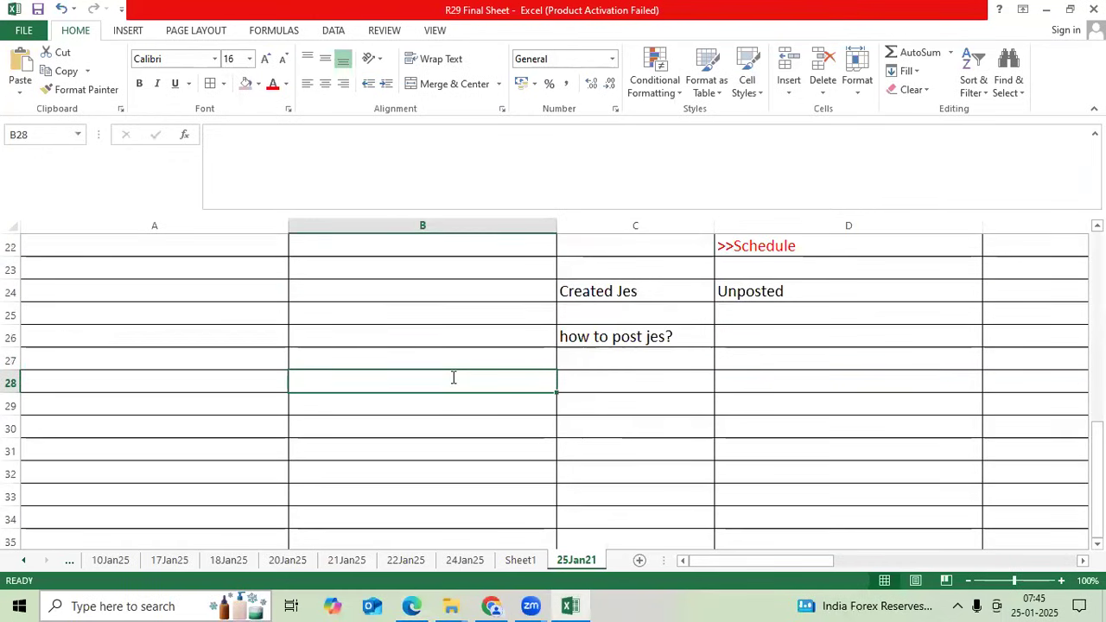
type("ebs")
key("Tab")
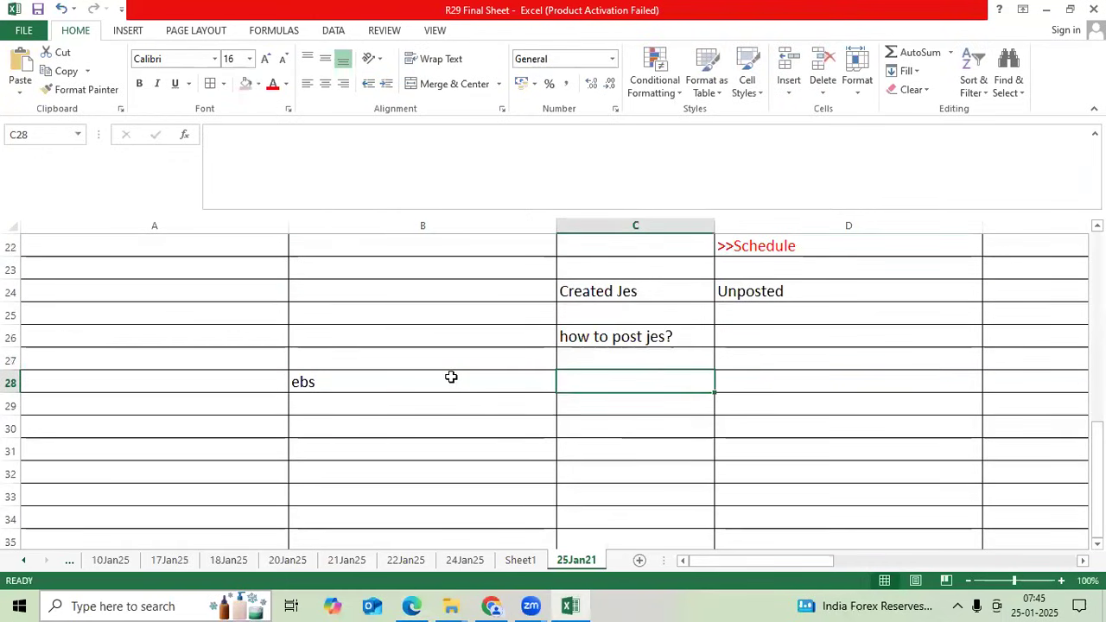
type("sv")
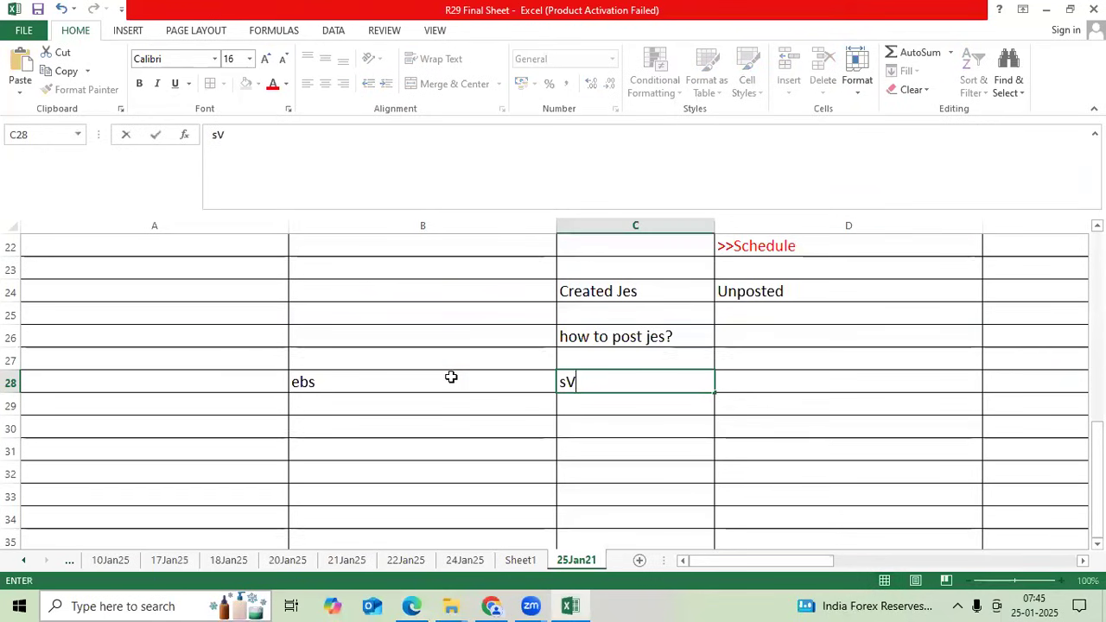
key("BackSpace")
key("BackSpace")
type("SAVE")
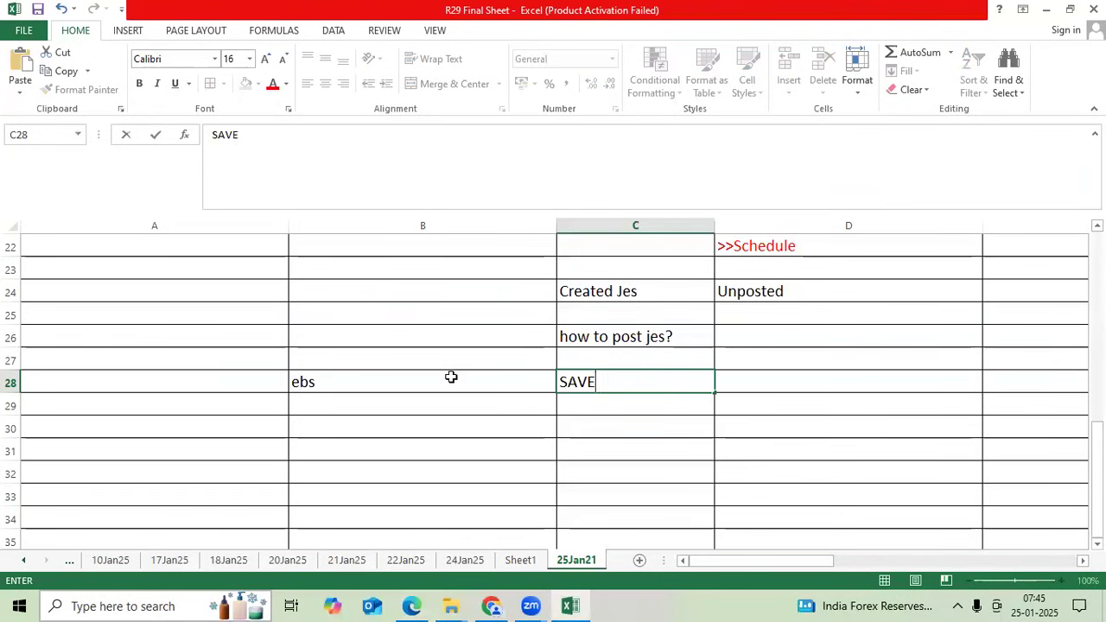
key("BackSpace")
key("BackSpace")
key("BackSpace")
type("ave t")
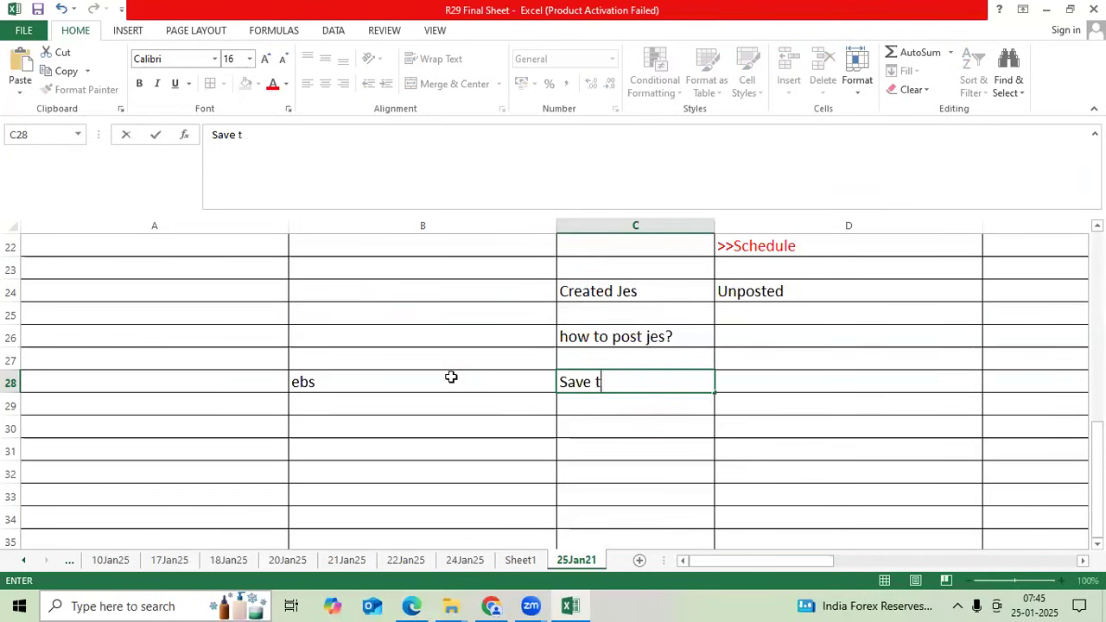
type("he JE")
key("Tab")
type("Un")
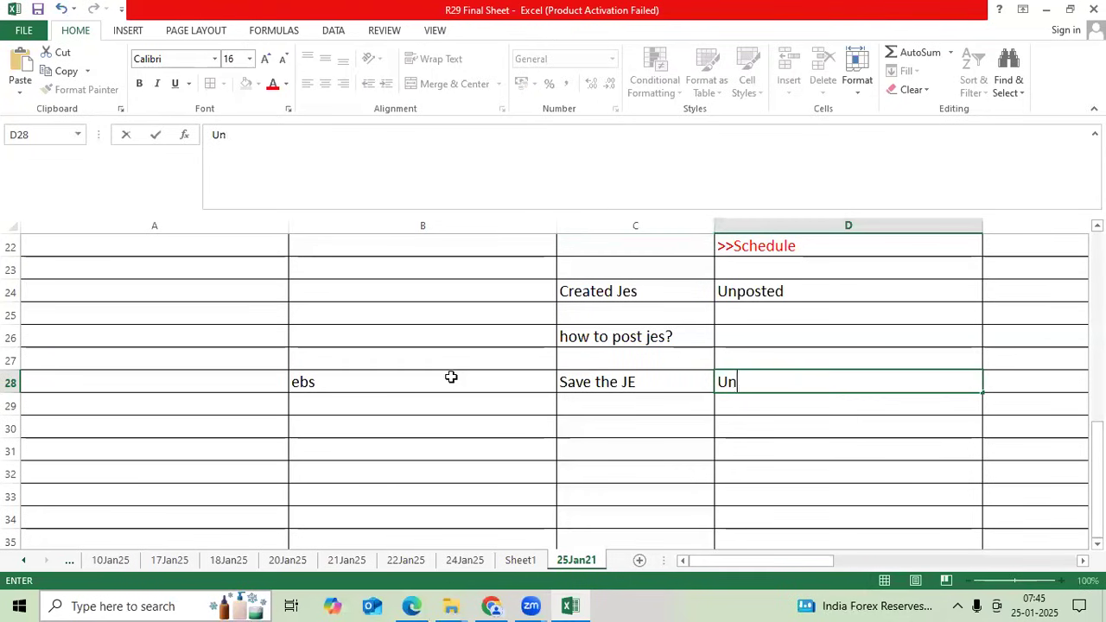
type("posted")
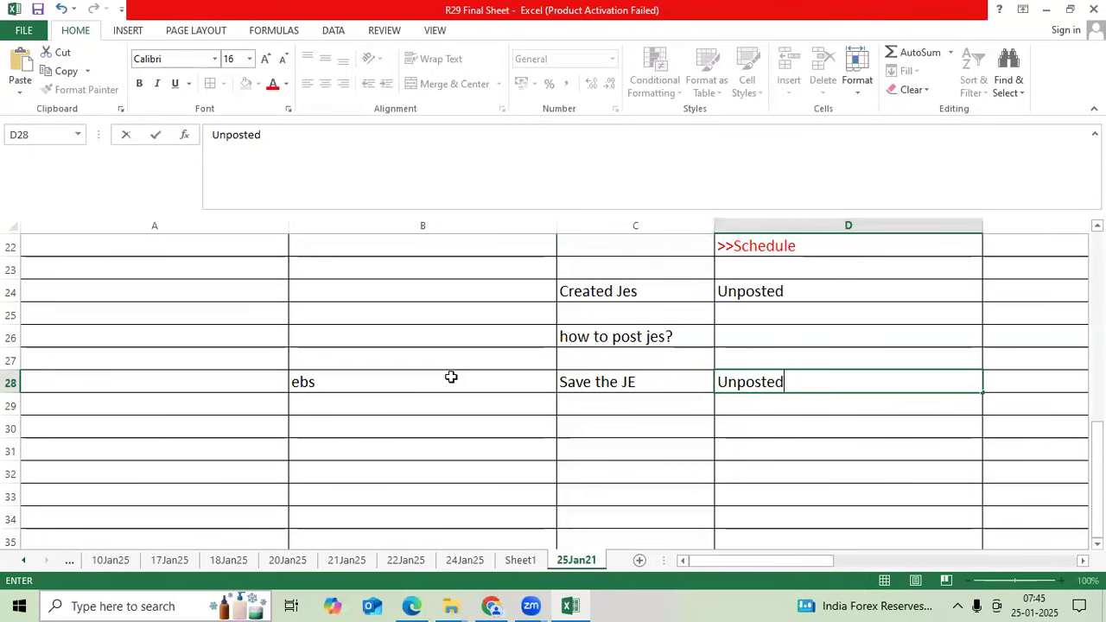
type(">>Posted")
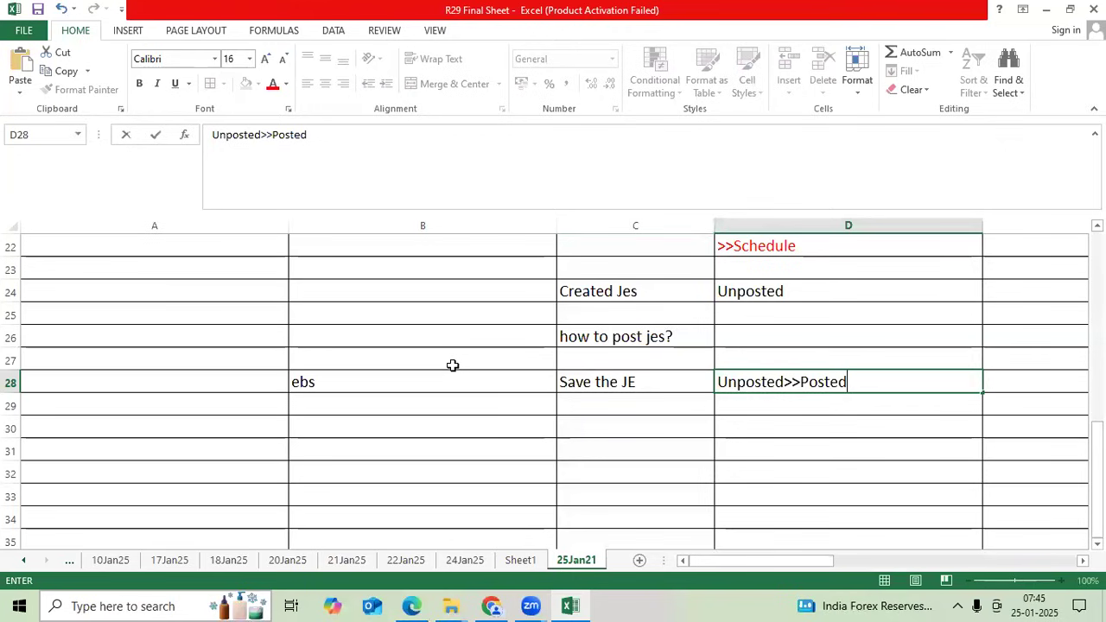
key("ctrl+Return")
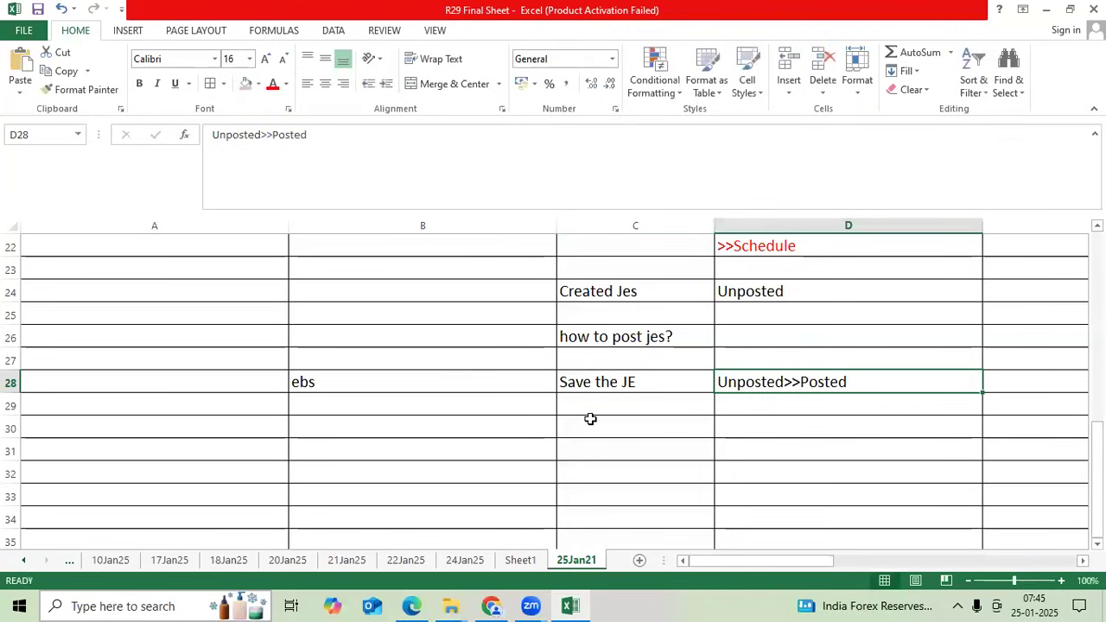
- Note Fusion, Complete, Once completed Je batch-allow post in B29:D29, then return to Oracle
double_click(459, 407)
type("Fusion")
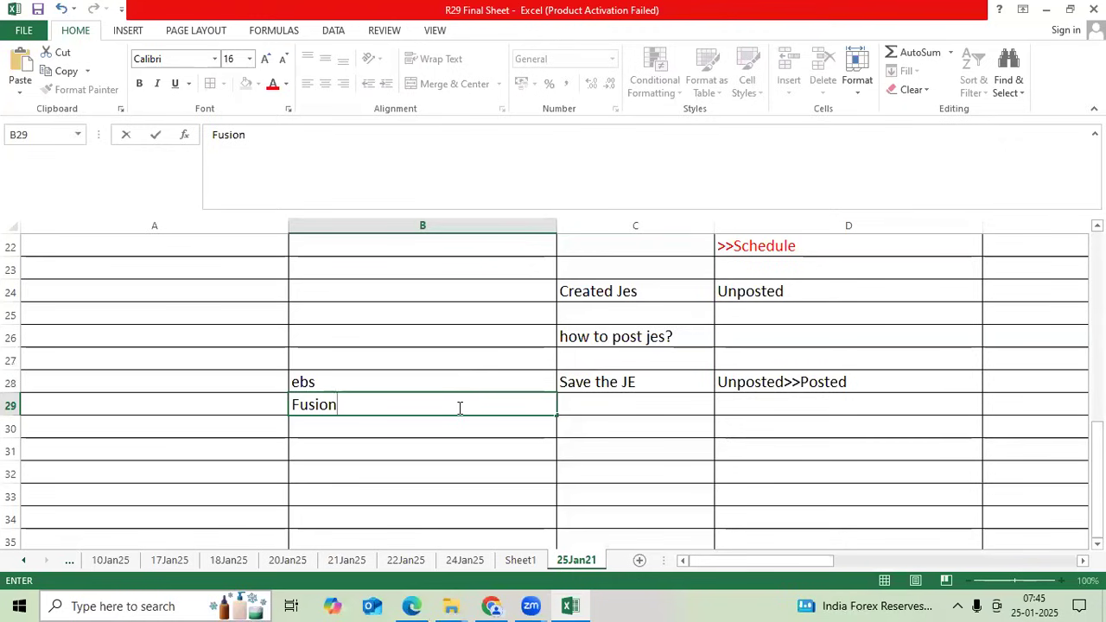
key("Tab")
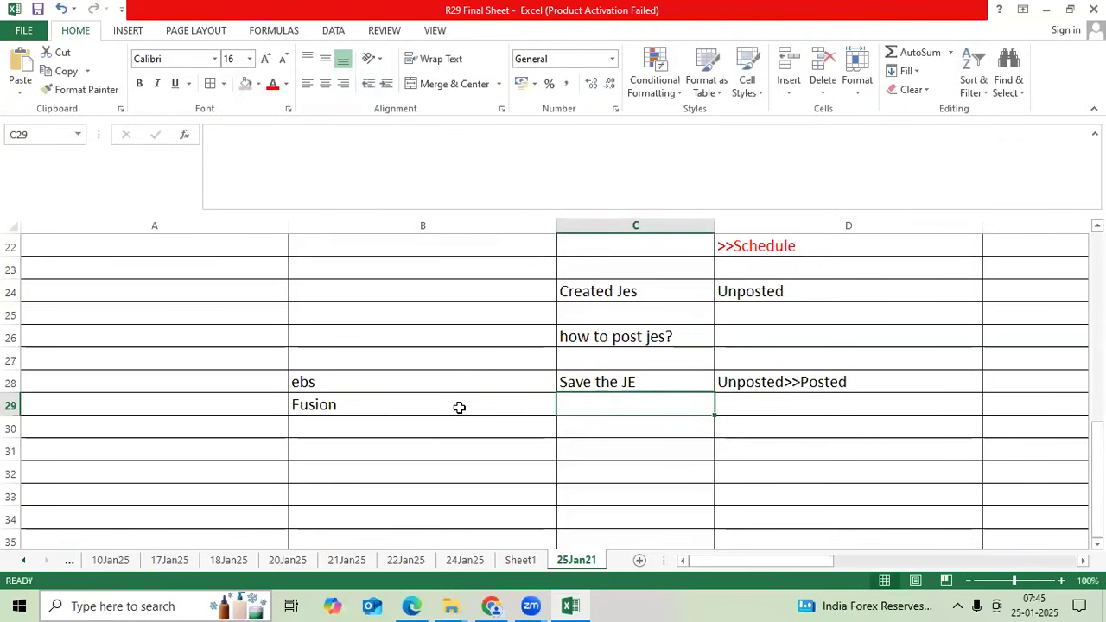
type("Complete")
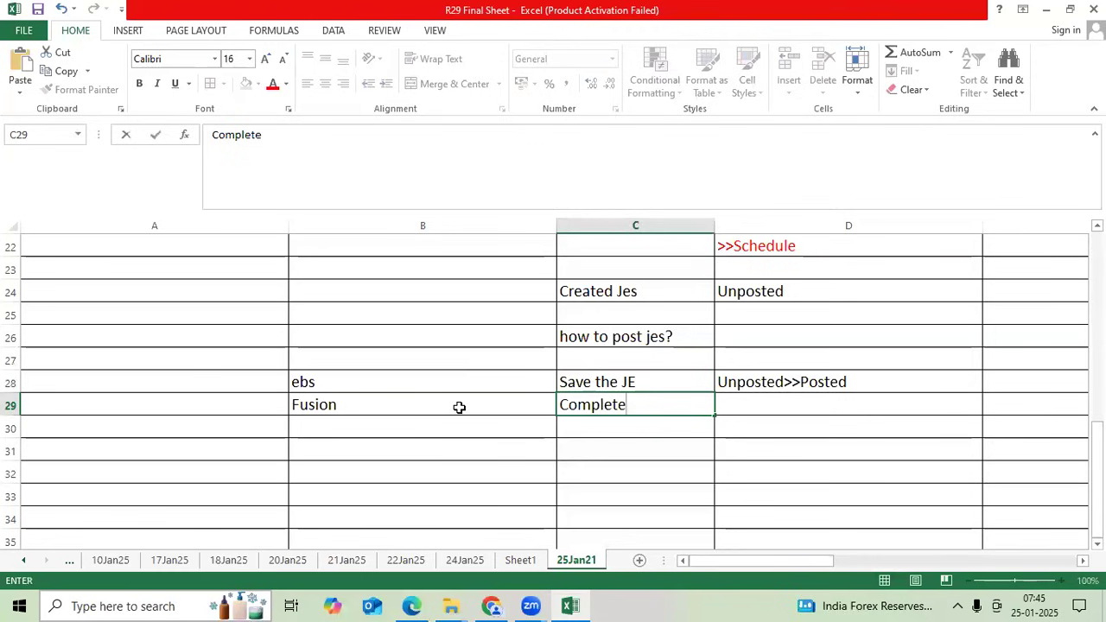
key("Tab")
type("Om")
key("BackSpace")
type("n")
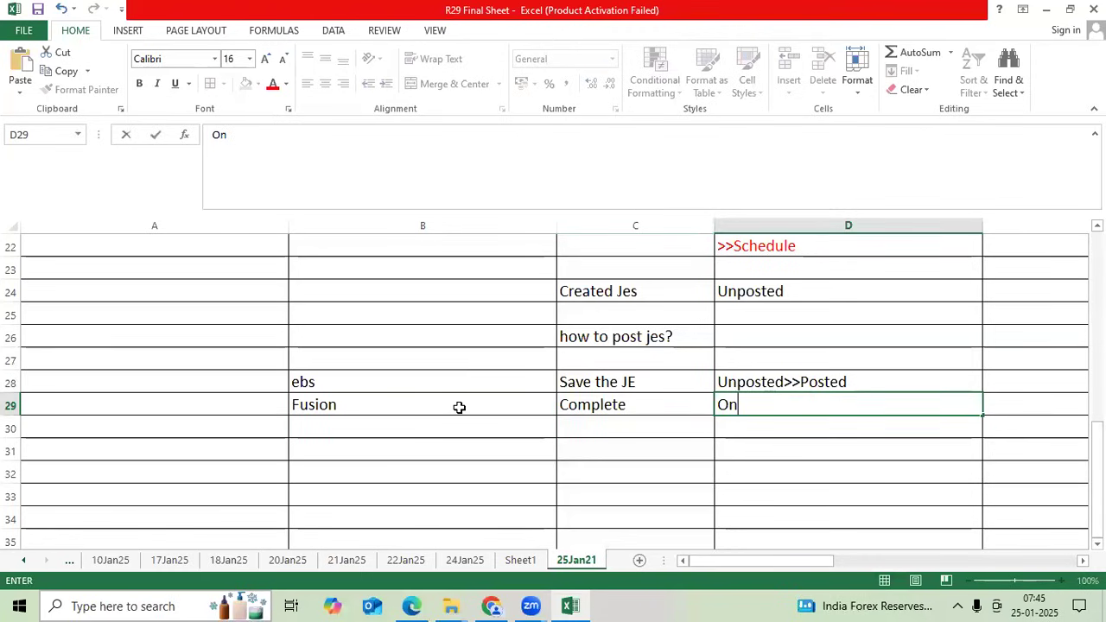
type("ce complete")
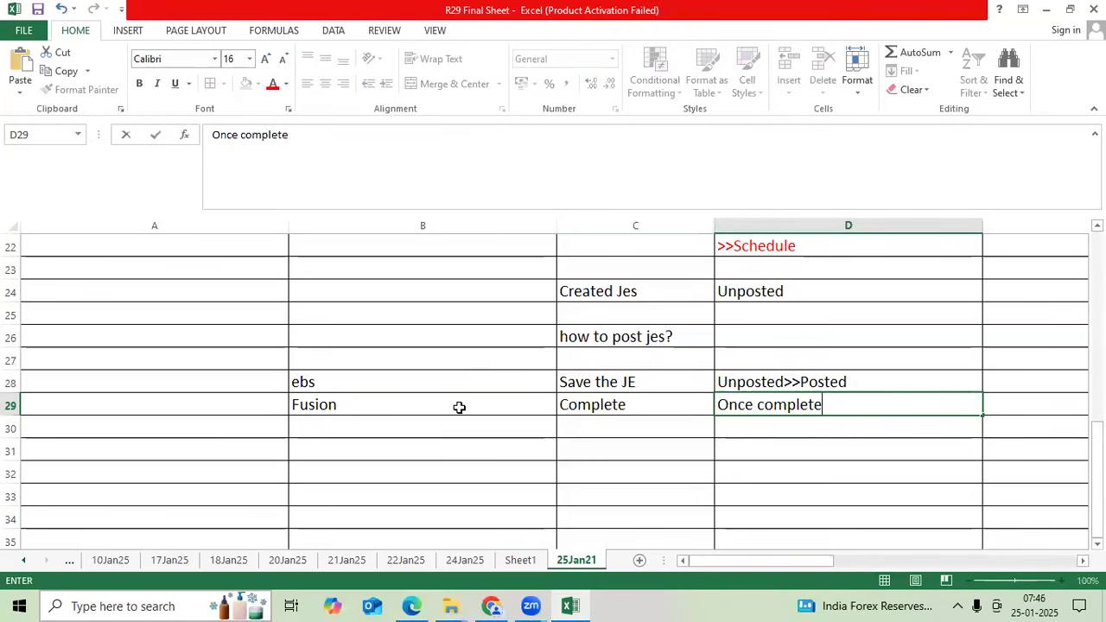
type("d Je batch")
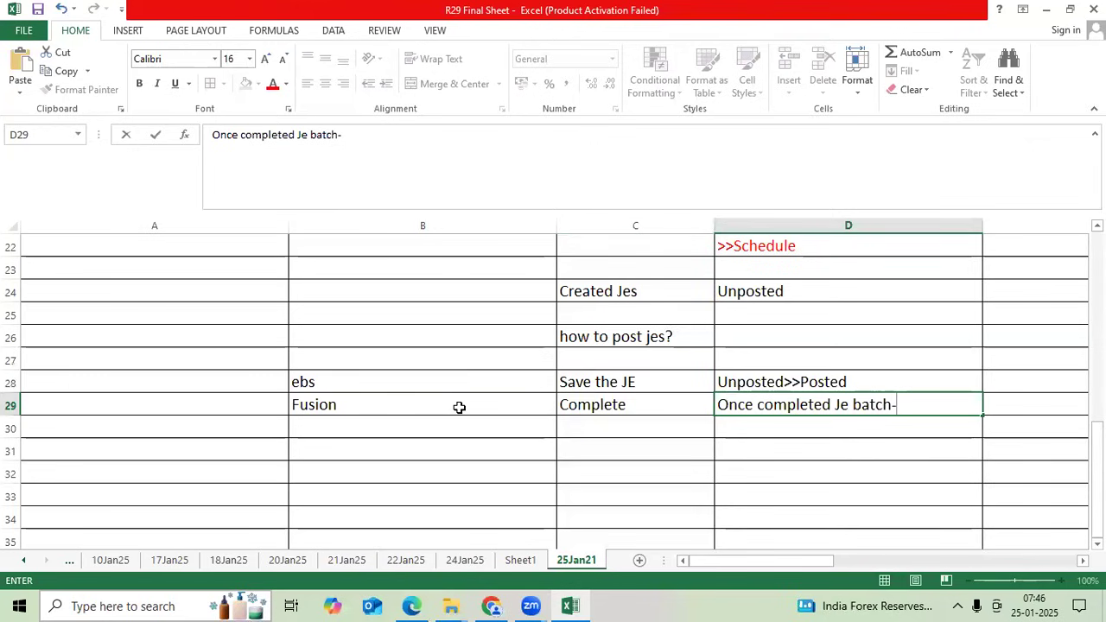
type("-allow post")
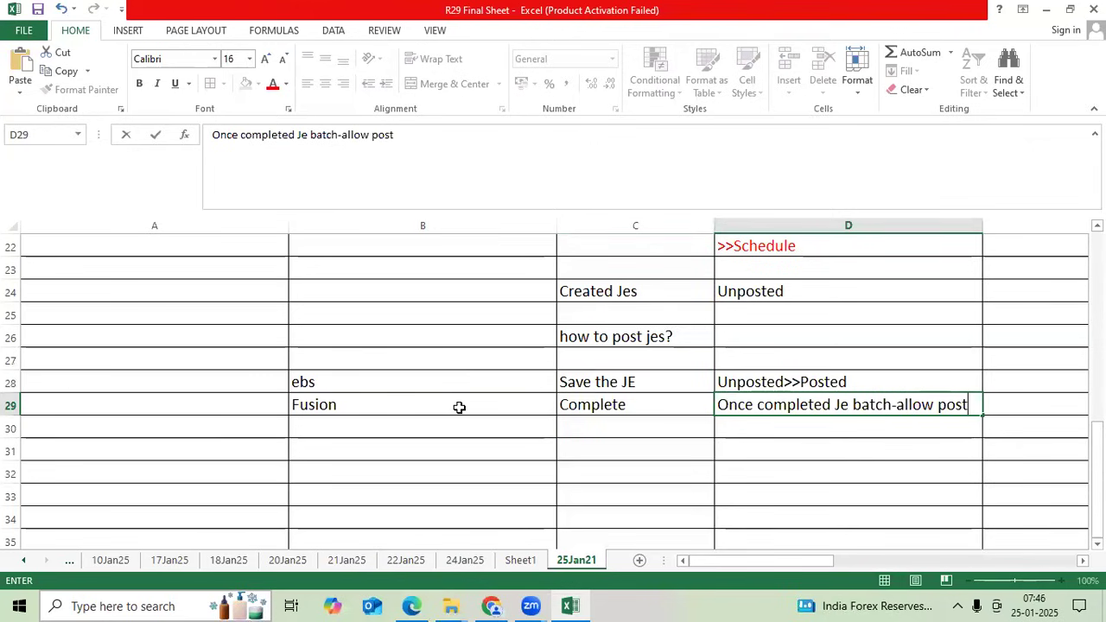
key("ctrl+Return")
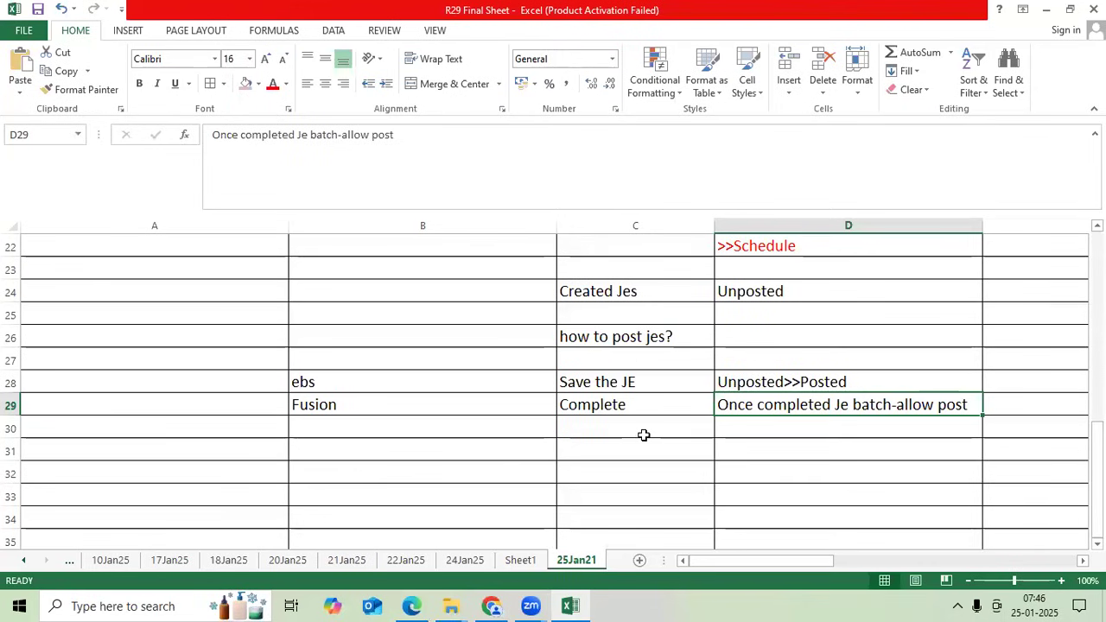
left_click(643, 437)
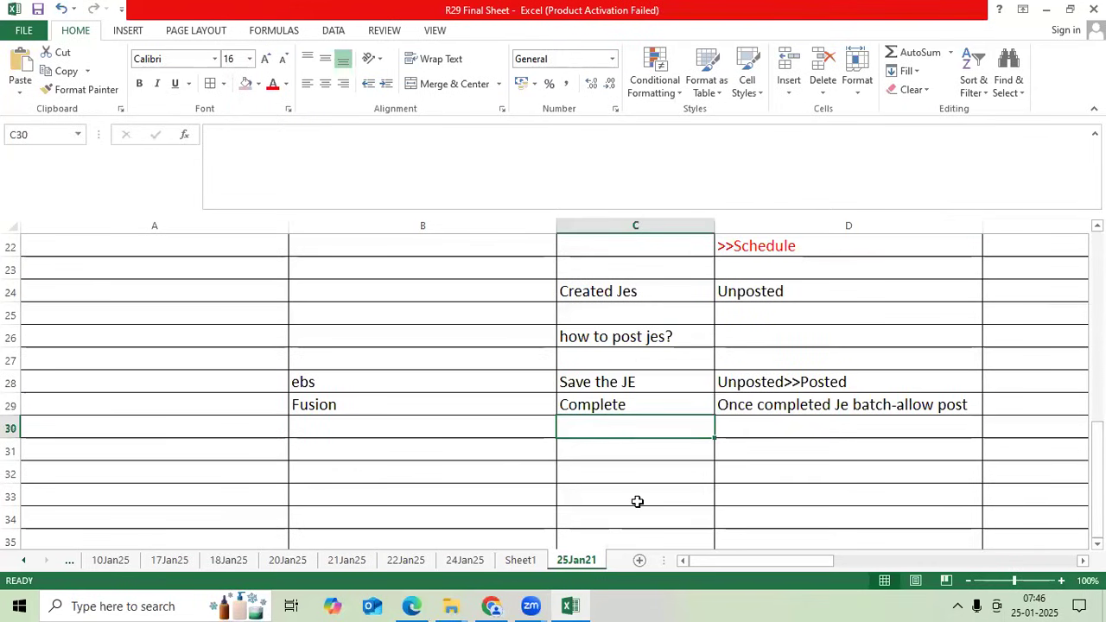
left_click(412, 605)
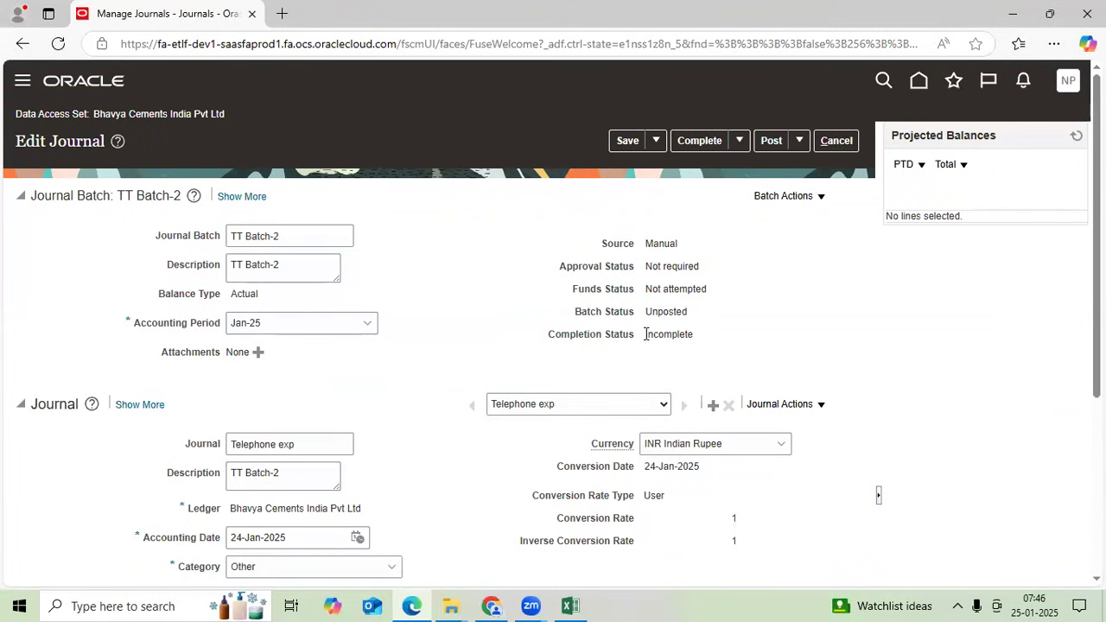
- Change TT Batch-2 from Incomplete to Complete and exit the Edit Journal page
left_click_drag(645, 334, 698, 339)
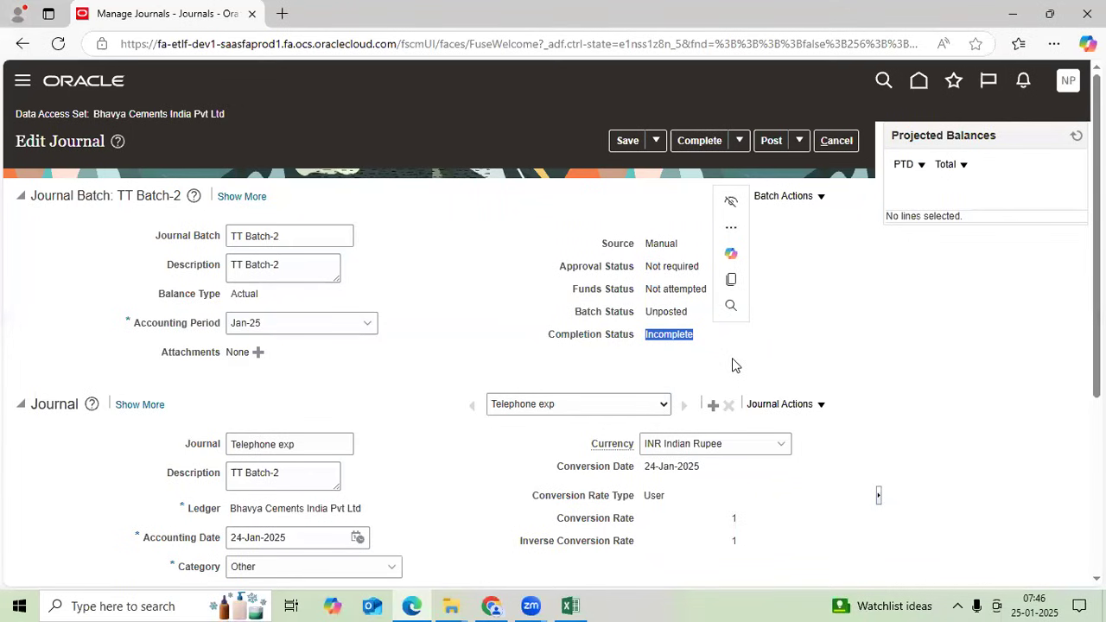
key("Tab")
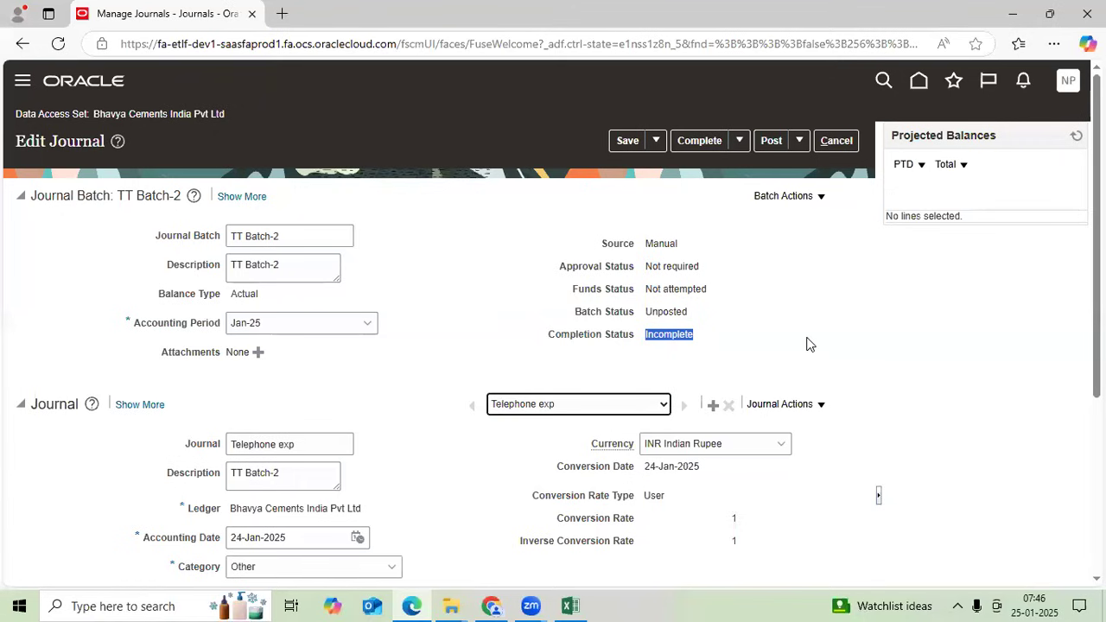
left_click(696, 143)
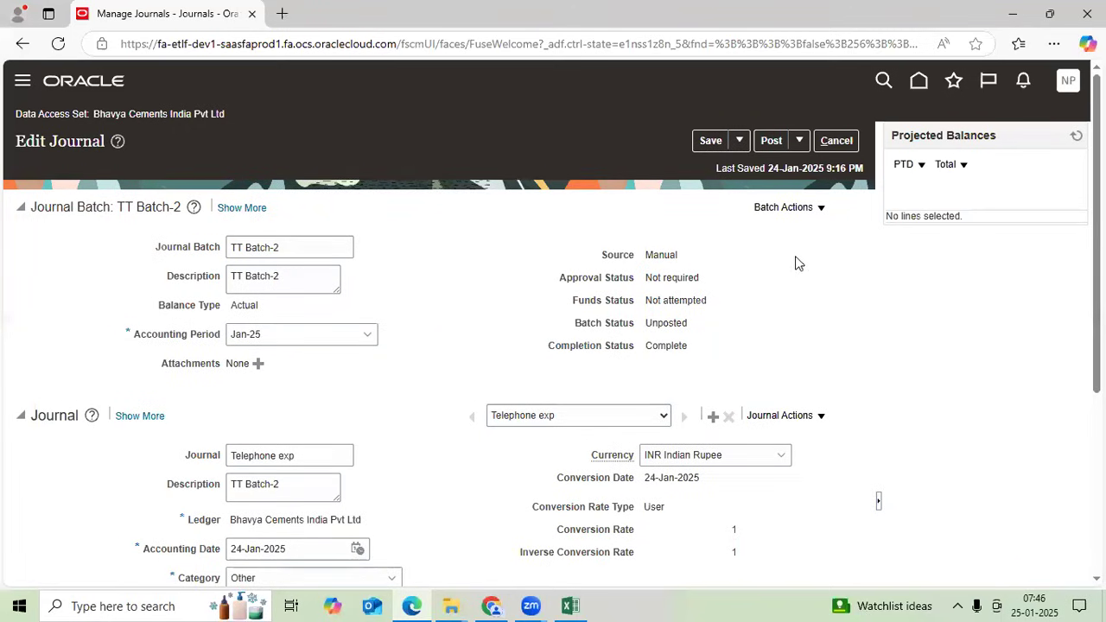
left_click(837, 142)
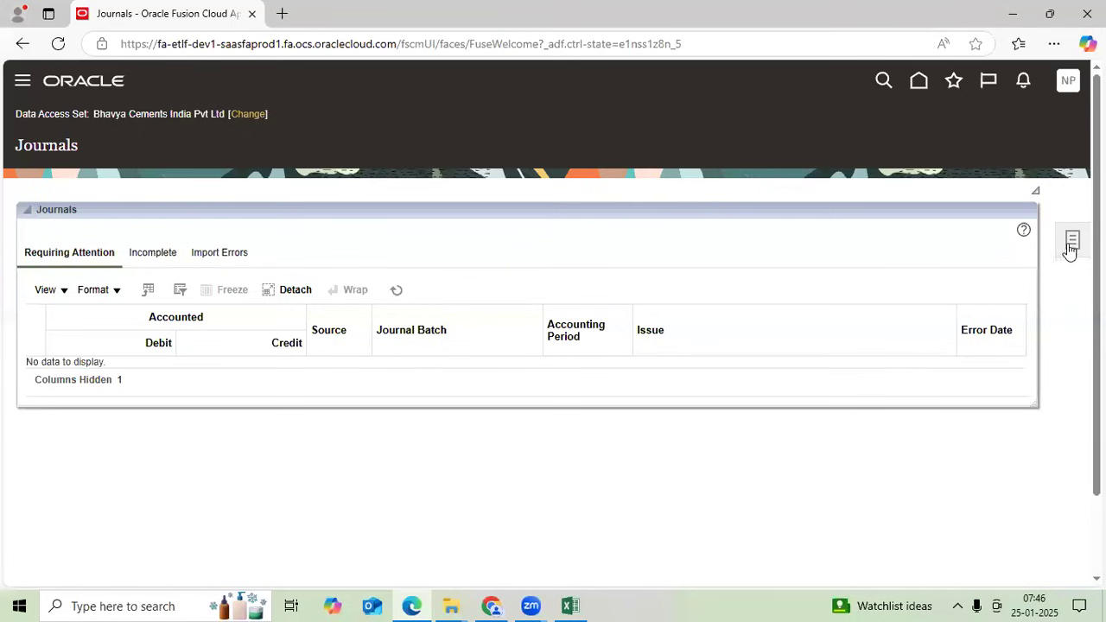
- Submit AutoPost using the Bhavya India JE Post C Set criteria
left_click(1069, 244)
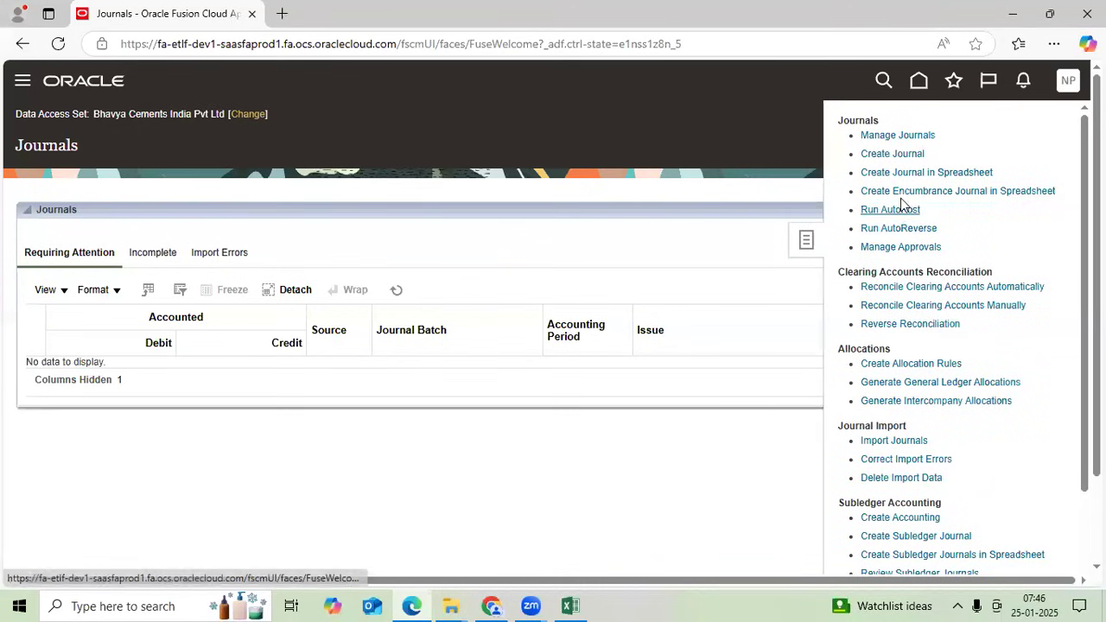
left_click(900, 210)
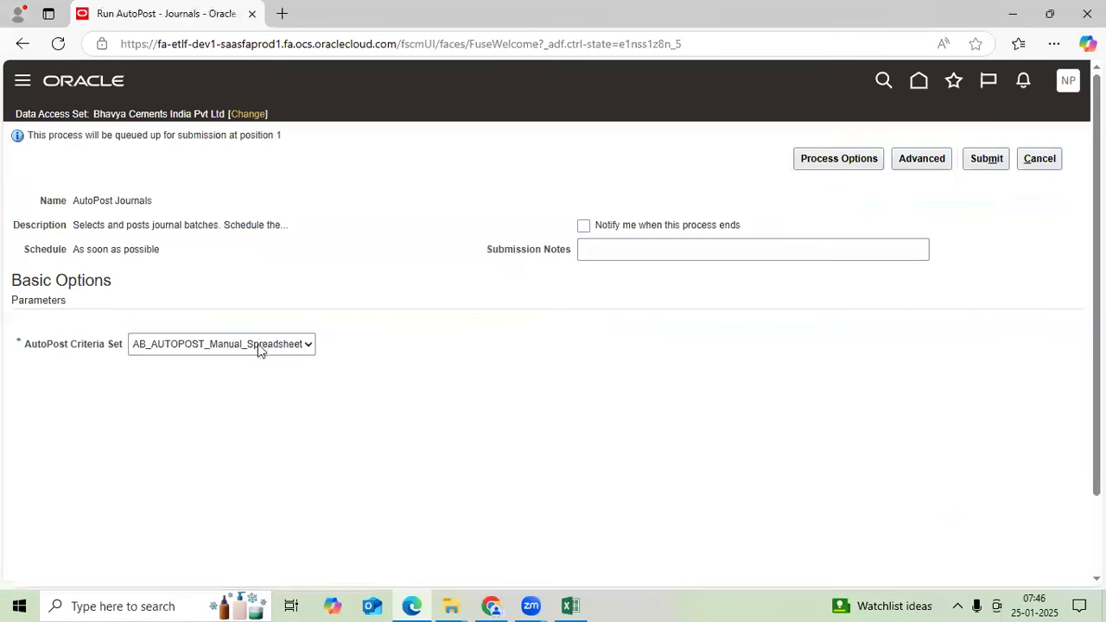
left_click(257, 345)
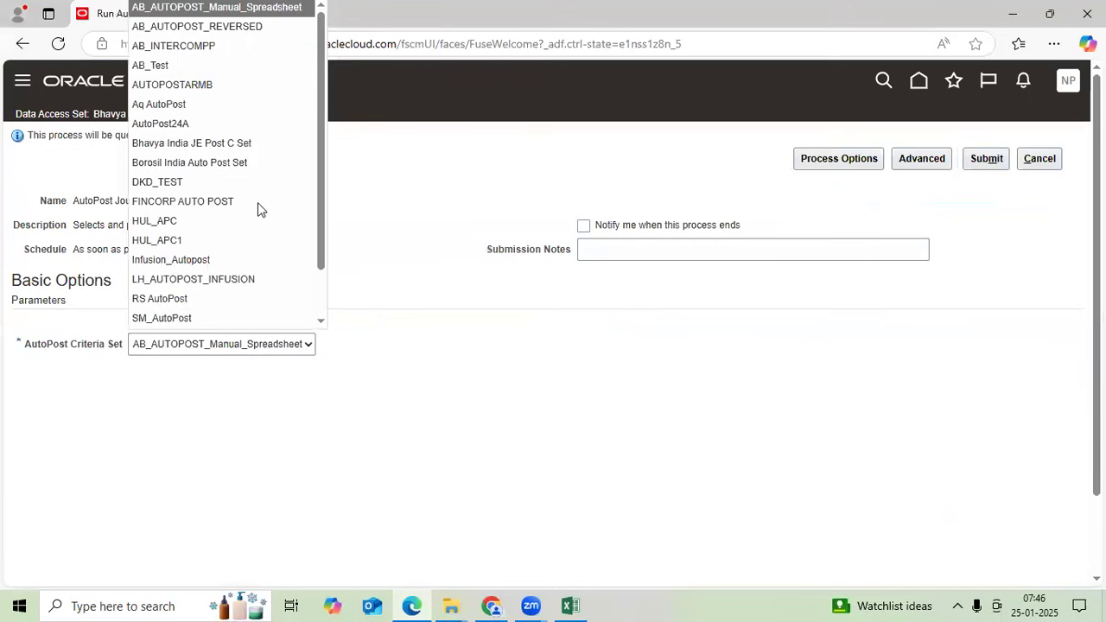
left_click(269, 154)
left_click(987, 159)
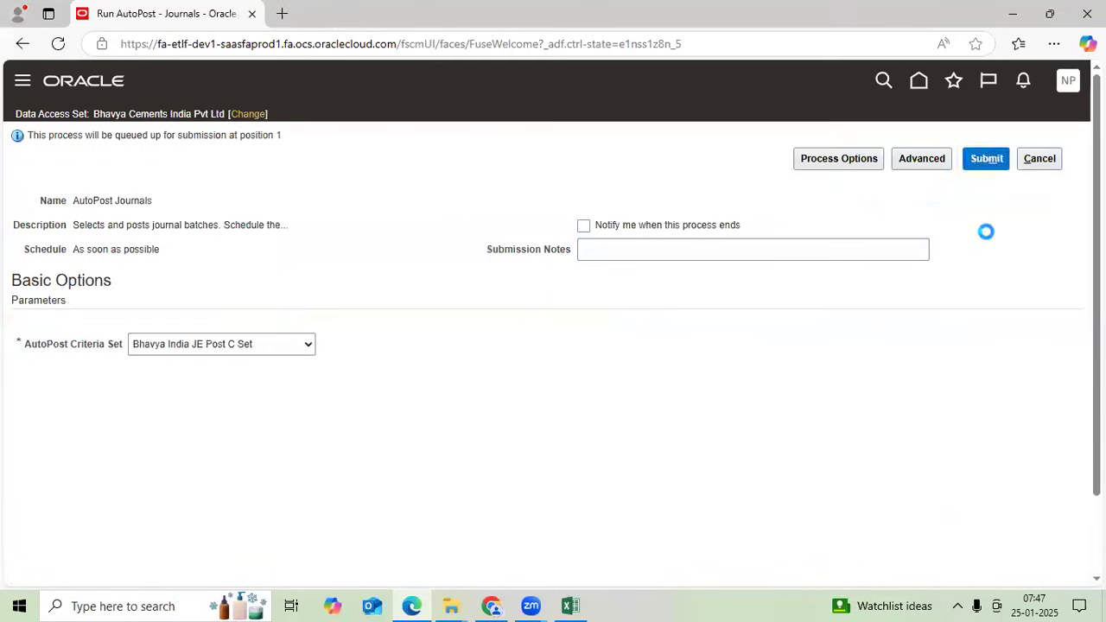
left_click(982, 270)
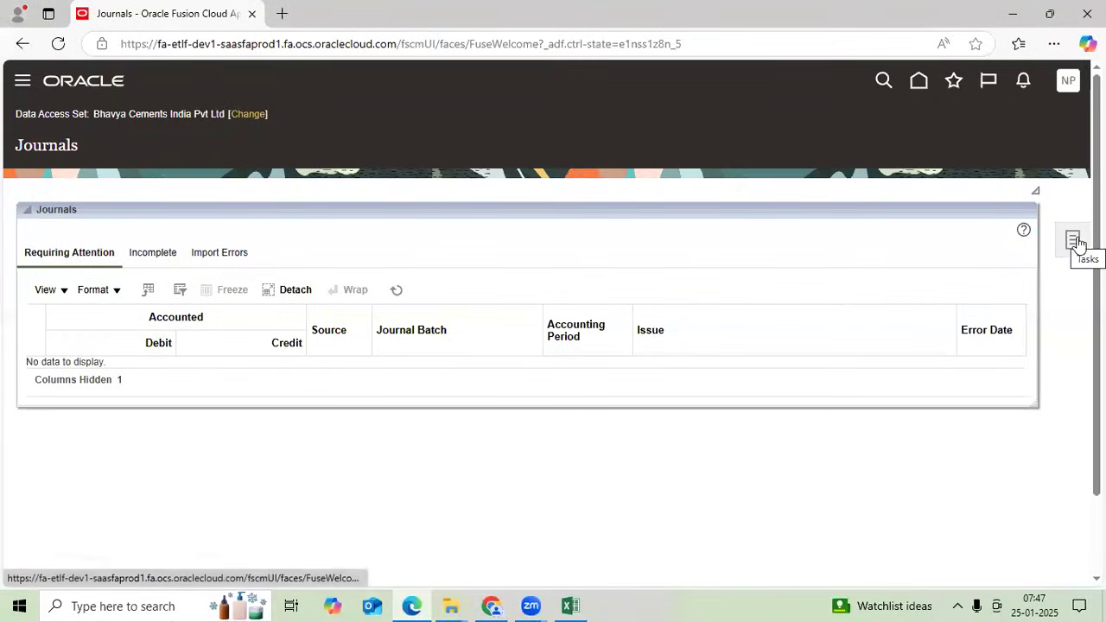
- Search journal batches starting with TT and re-search to confirm TT Batch-2 now shows Posted
left_click(1074, 240)
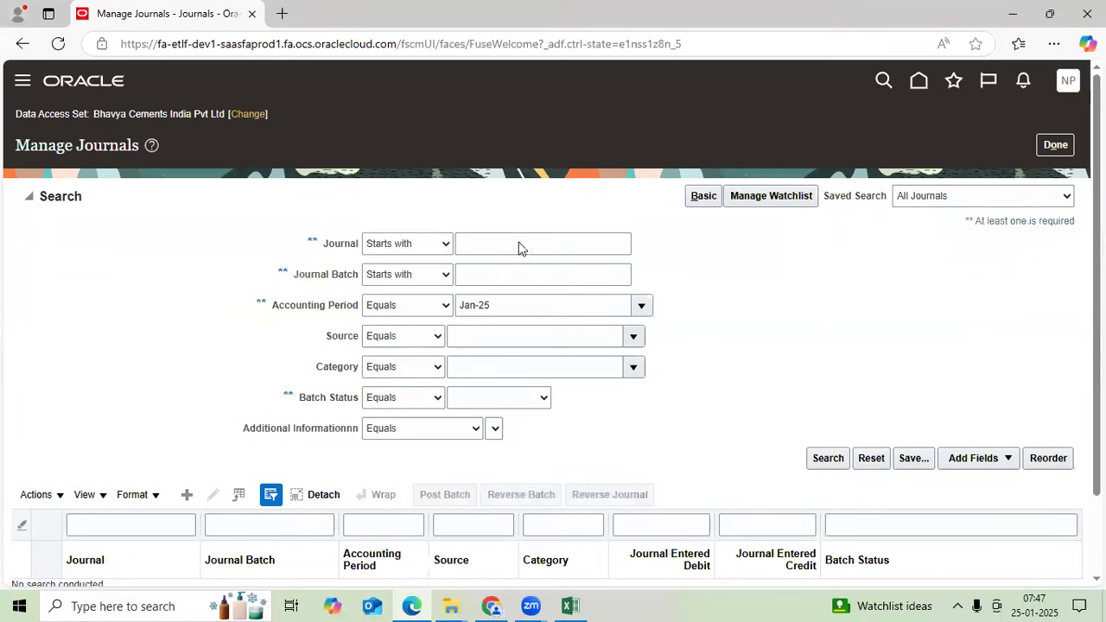
left_click(588, 246)
type("TT")
left_click(828, 459)
scroll(731, 363, "down", 2)
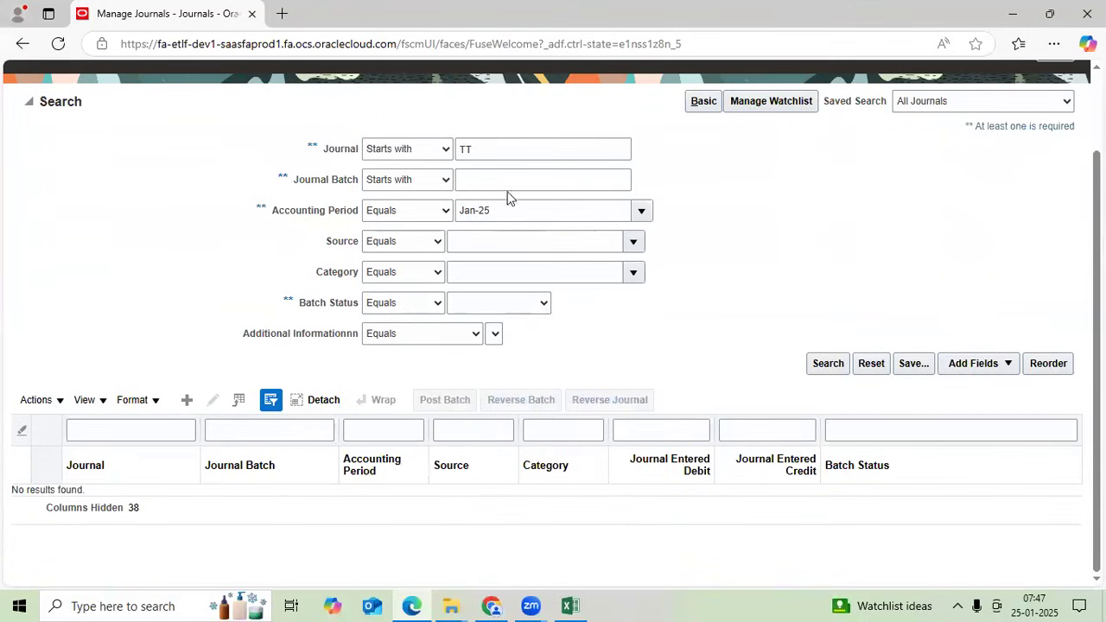
double_click(463, 148)
key("BackSpace")
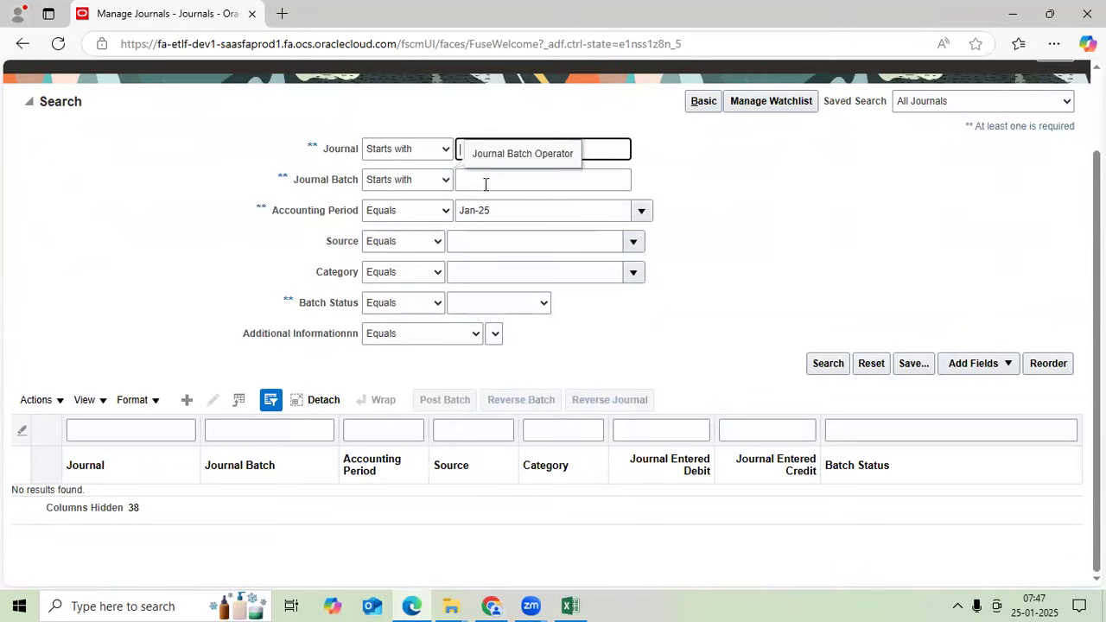
left_click(486, 182)
type("TT")
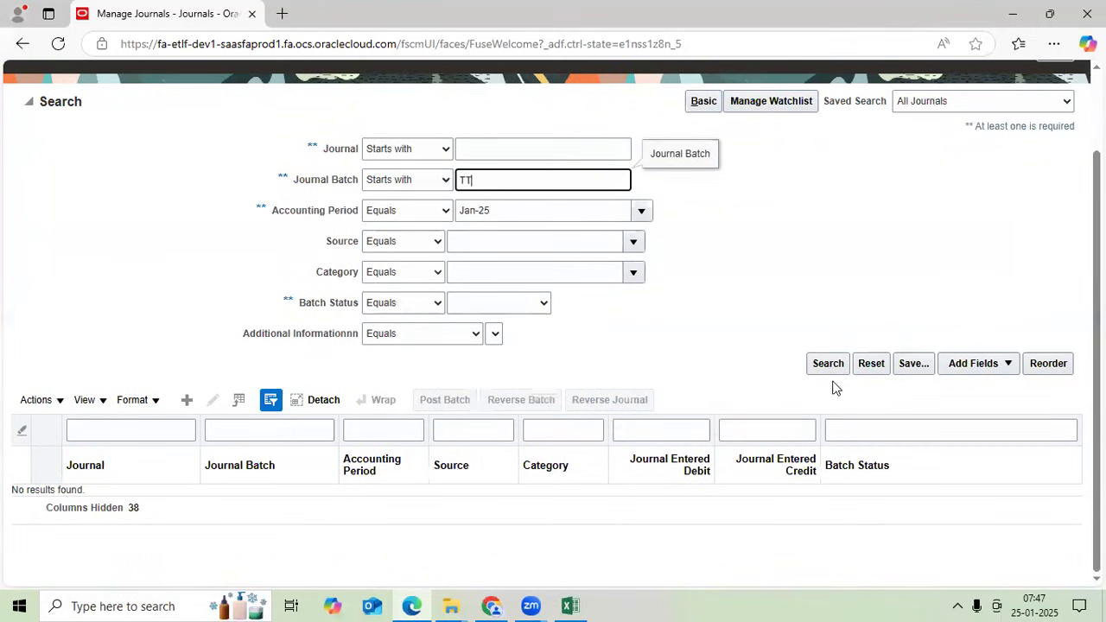
left_click(827, 363)
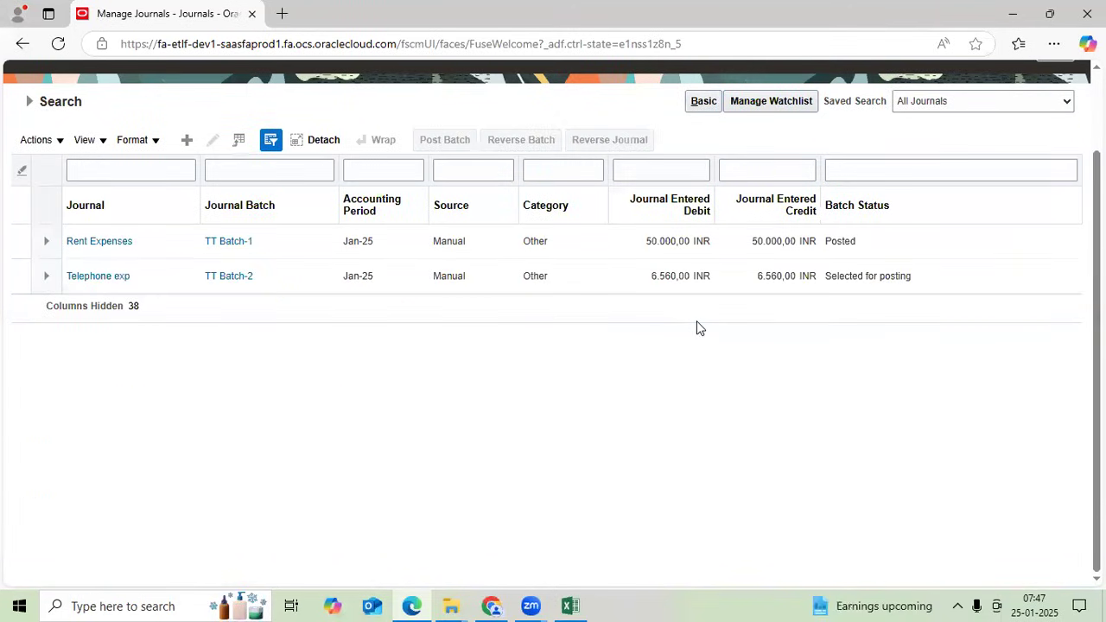
left_click(840, 278)
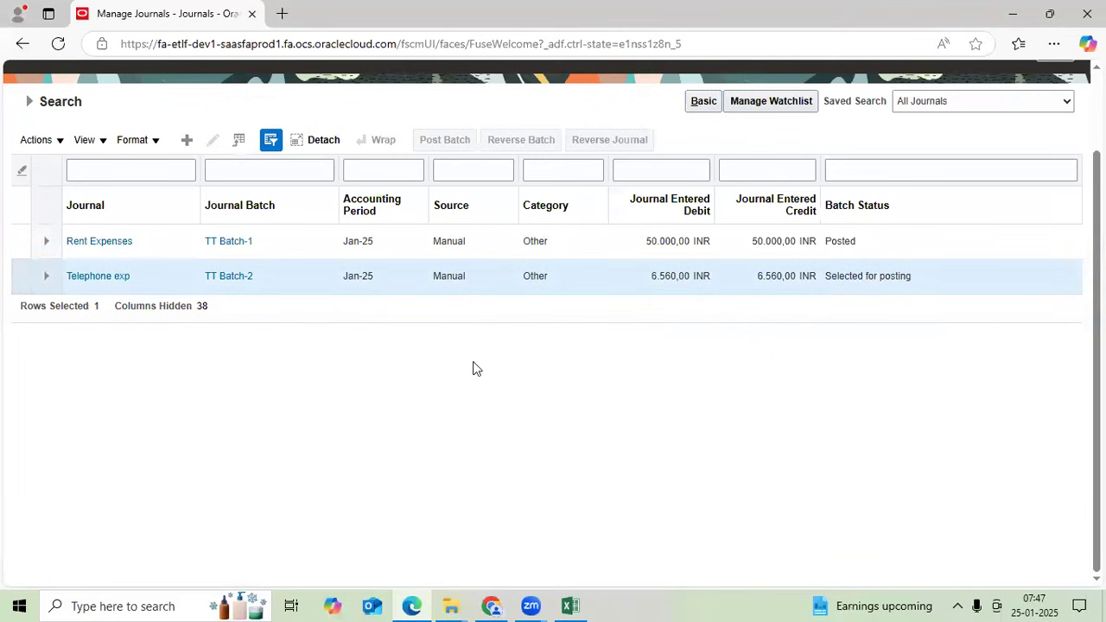
scroll(472, 369, "up", 2)
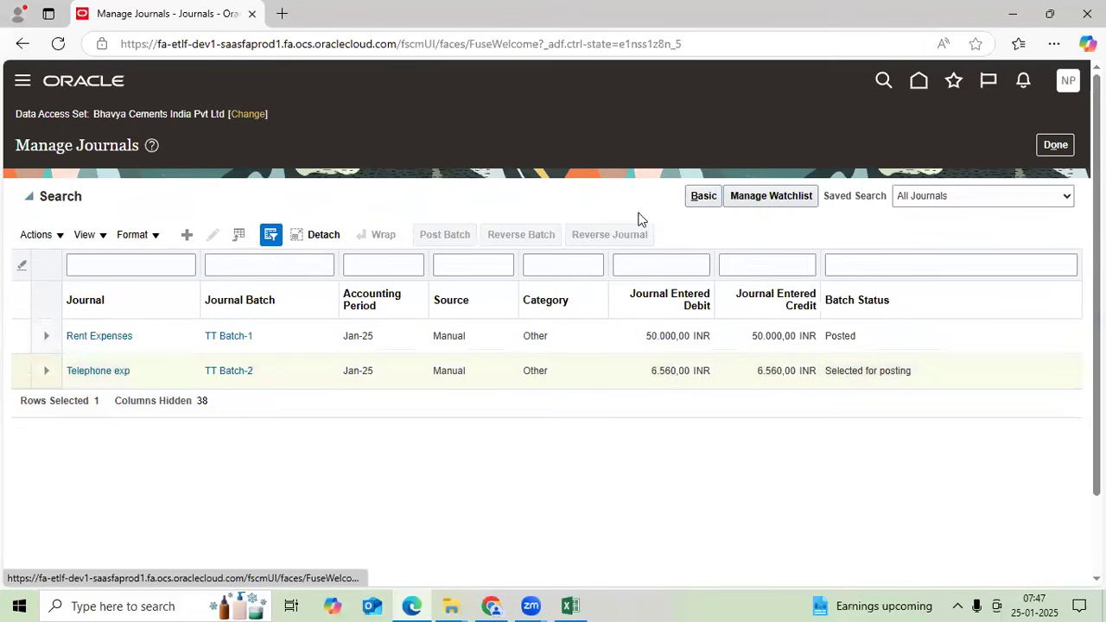
left_click(824, 459)
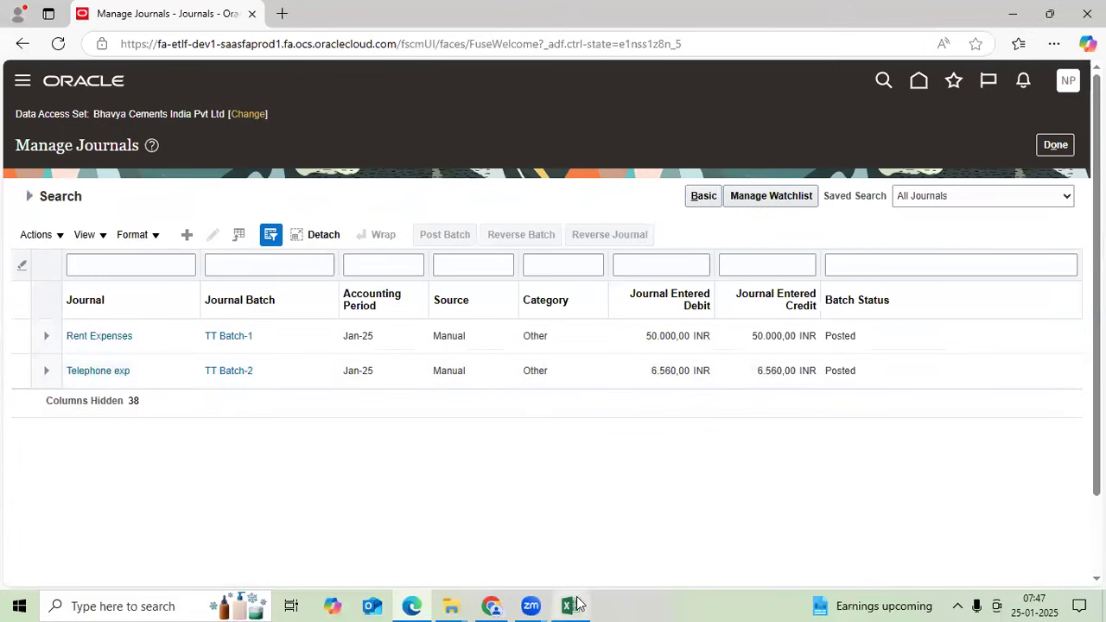
key("alt+Tab")
- Enter Saved+Completed in B31 and Post in C31
scroll(510, 398, "down", 1)
left_click(486, 390)
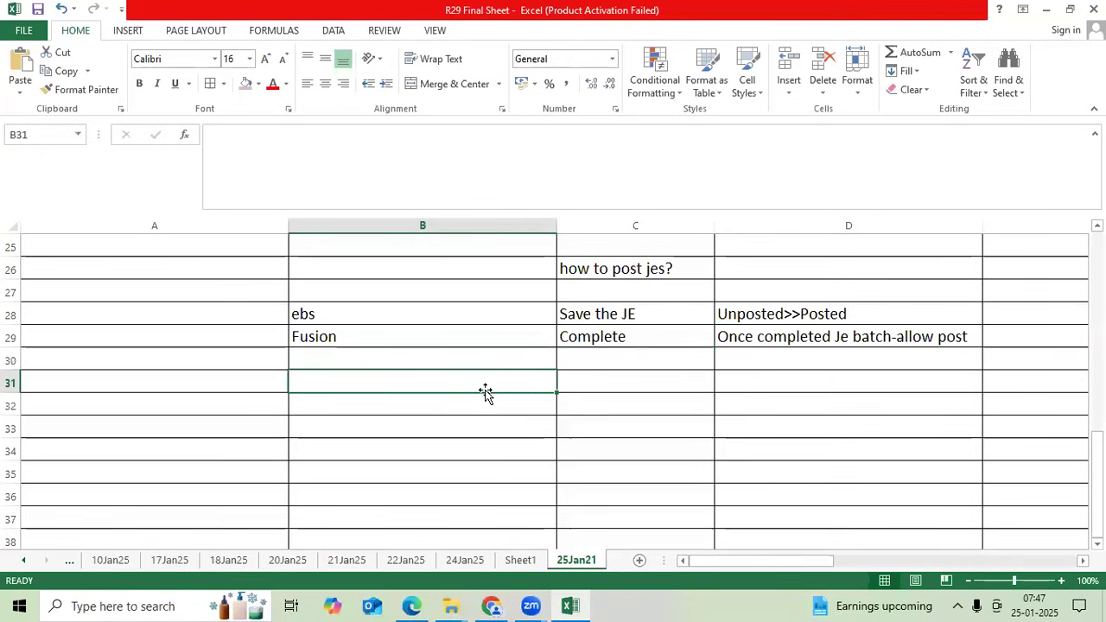
type("sAVE")
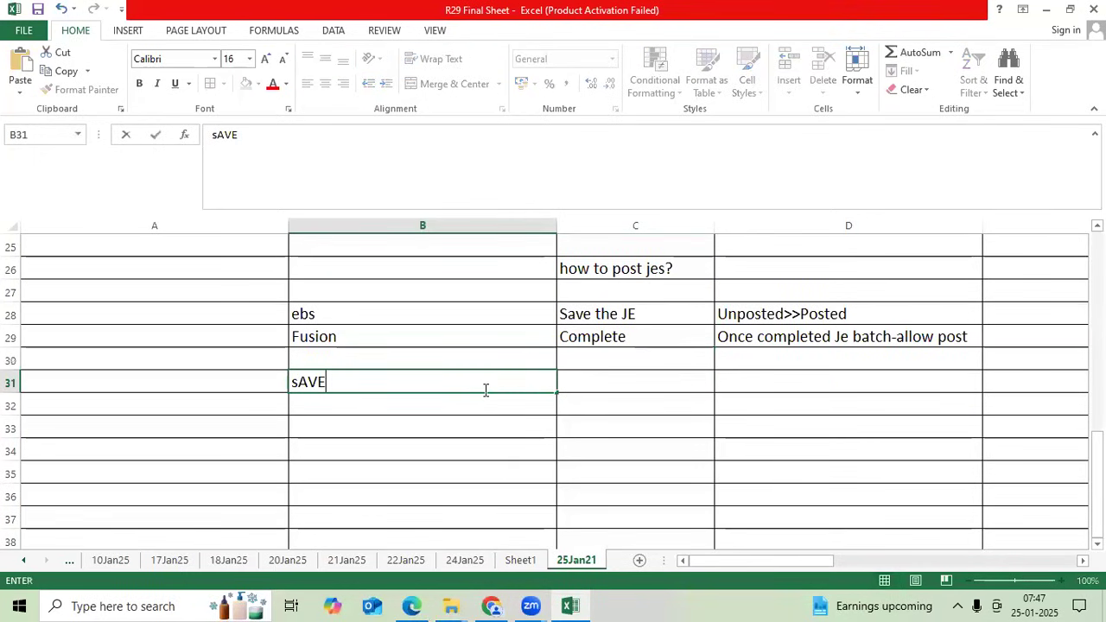
type("D+")
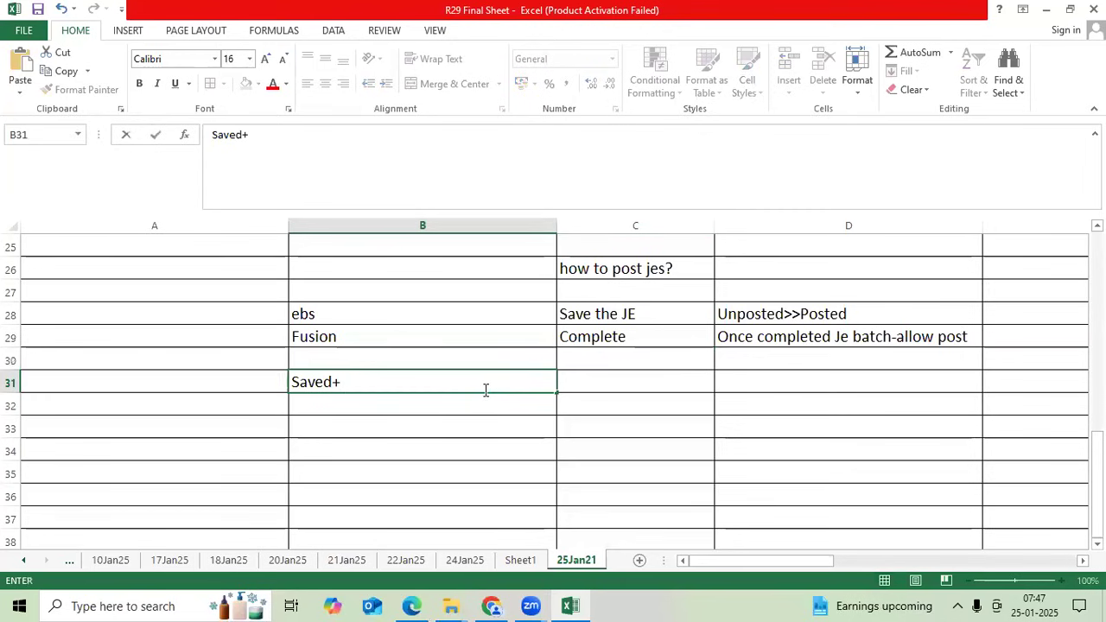
type("COmpleted")
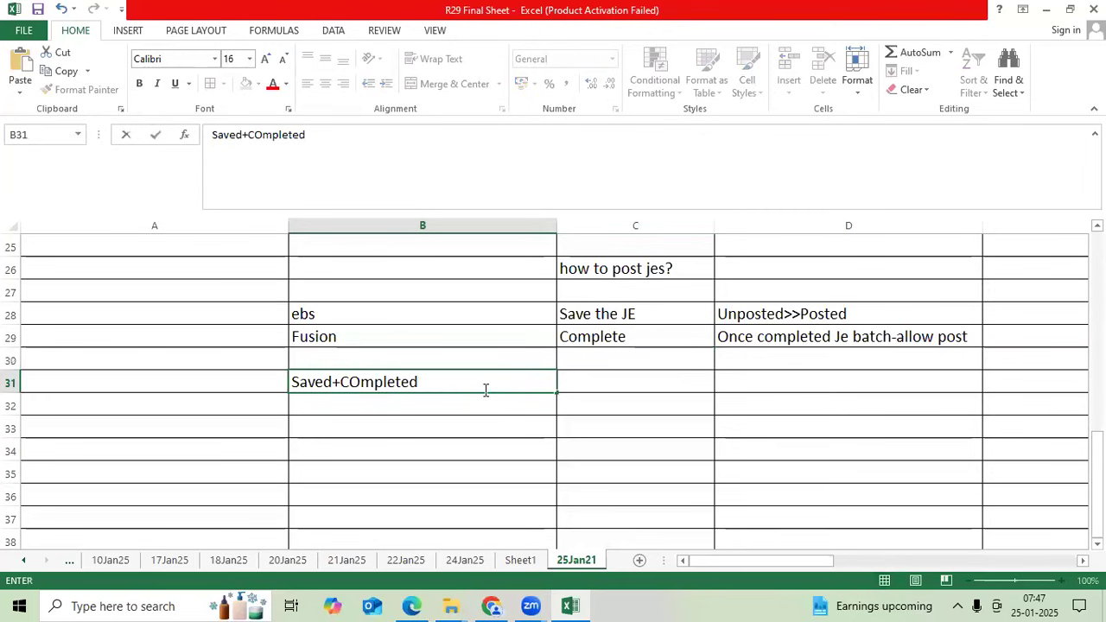
type("+Pos")
key("BackSpace")
key("BackSpace")
key("BackSpace")
key("BackSpace")
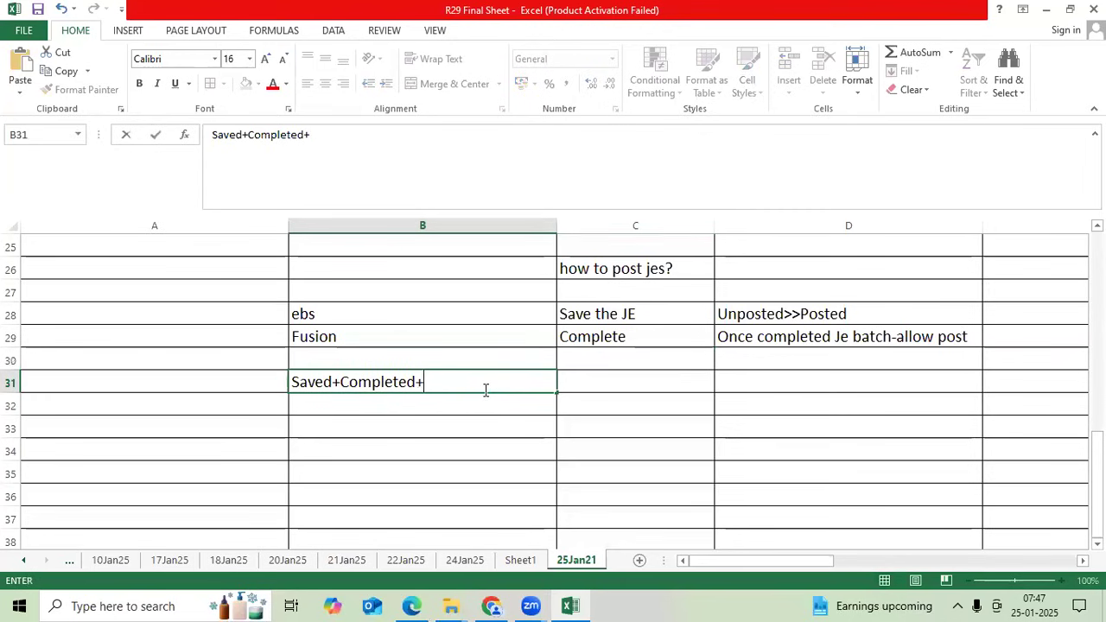
key("Tab")
type("Pg")
key("BackSpace")
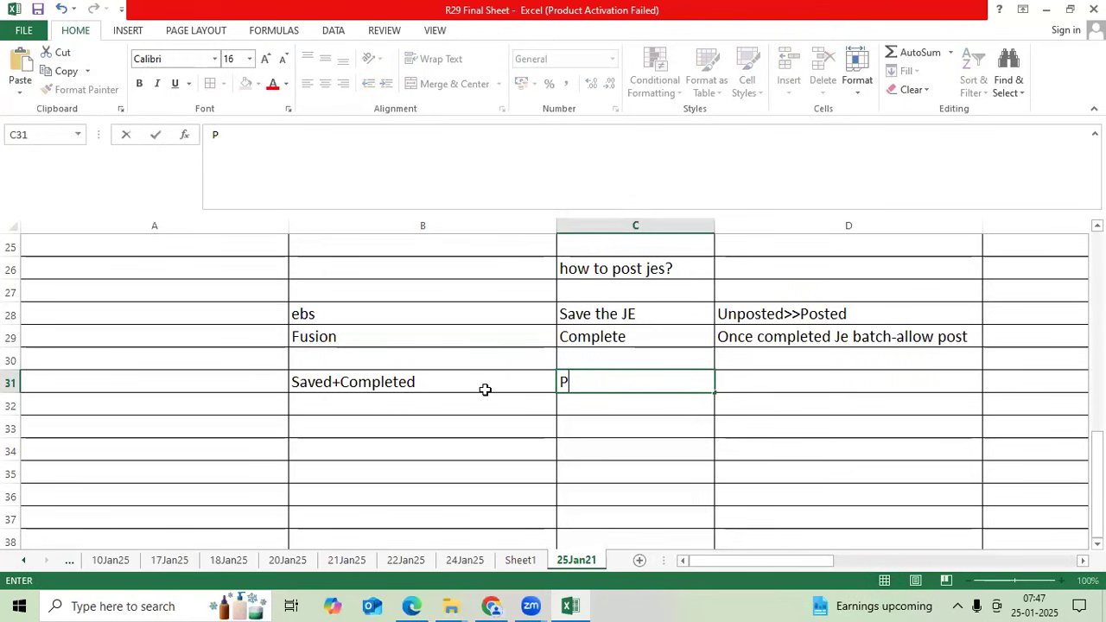
type("ost")
key("Return")
- Enter Saved in B32 and Directly Post by manual in C32
key("Left")
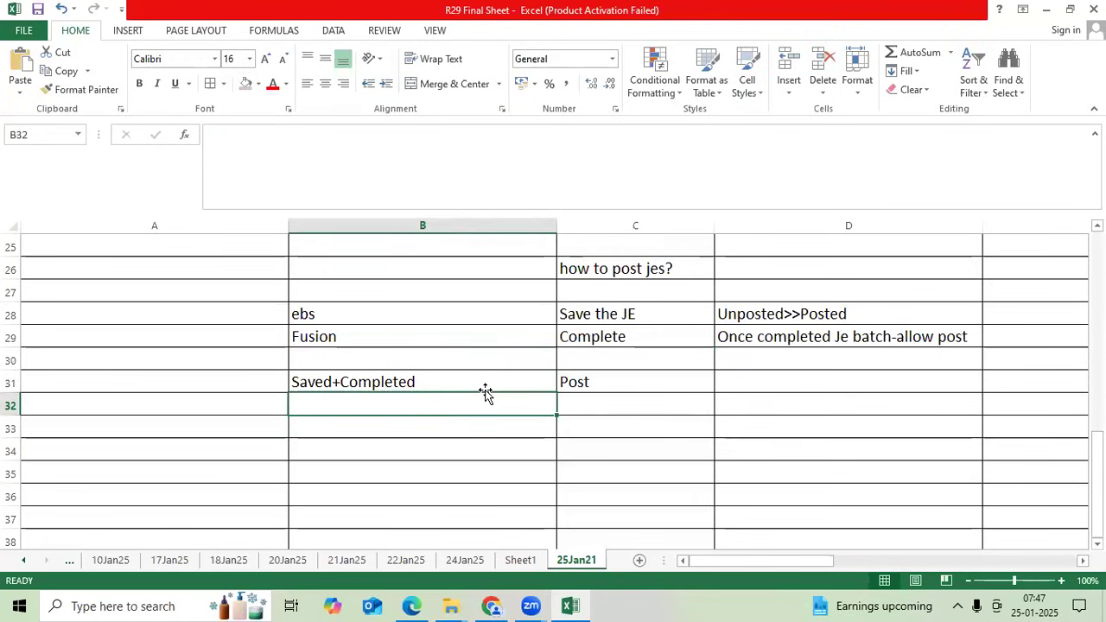
type("Saved")
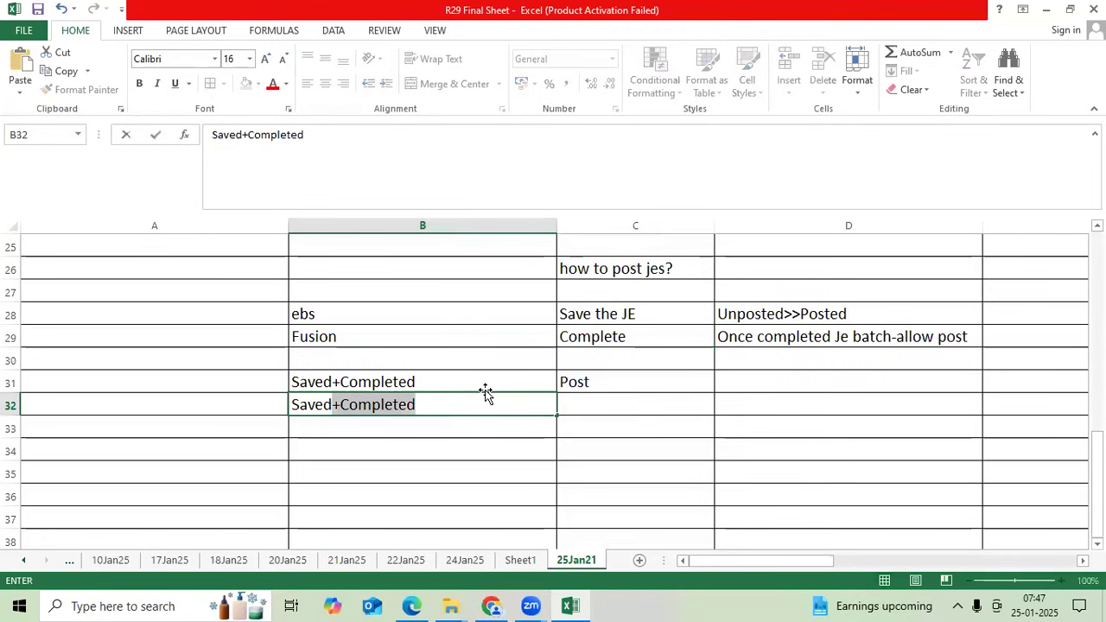
key("BackSpace")
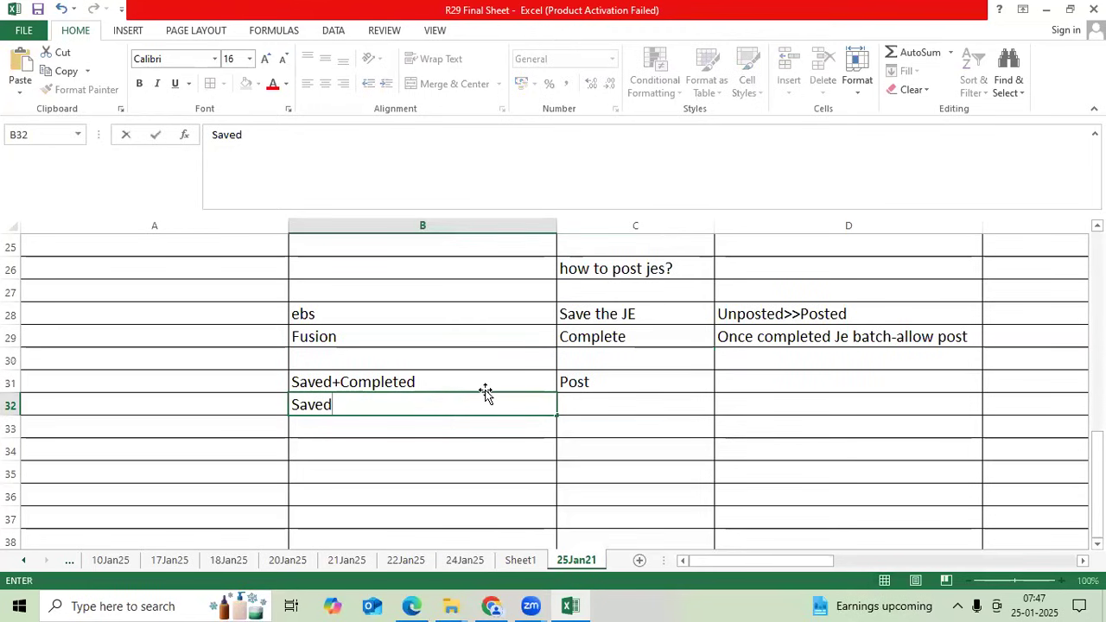
key("Right")
type("Directly")
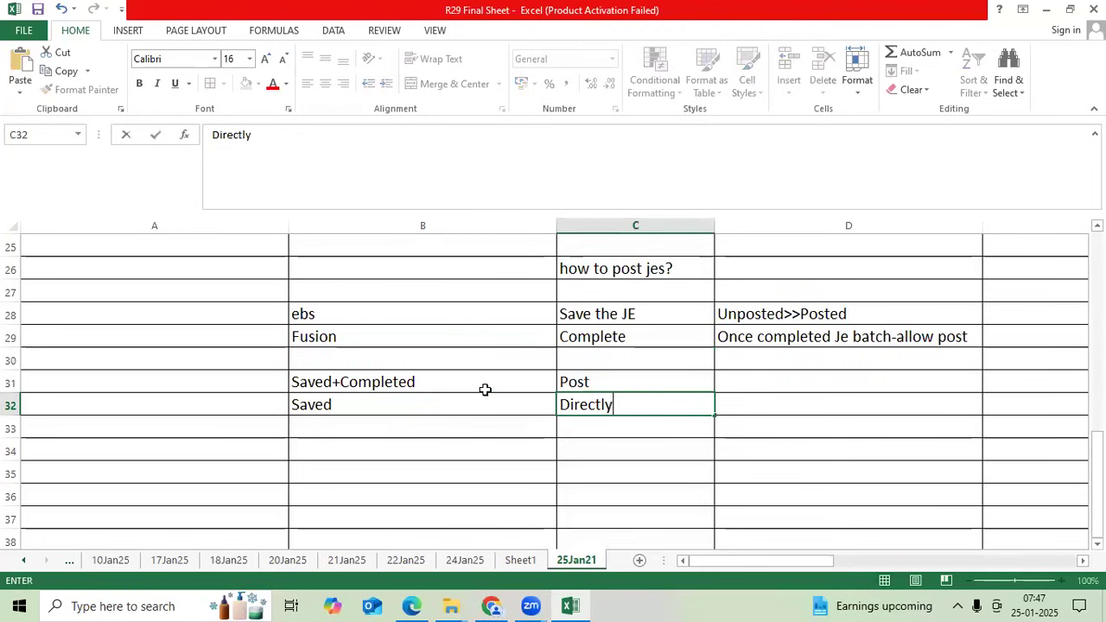
type(" Post by m")
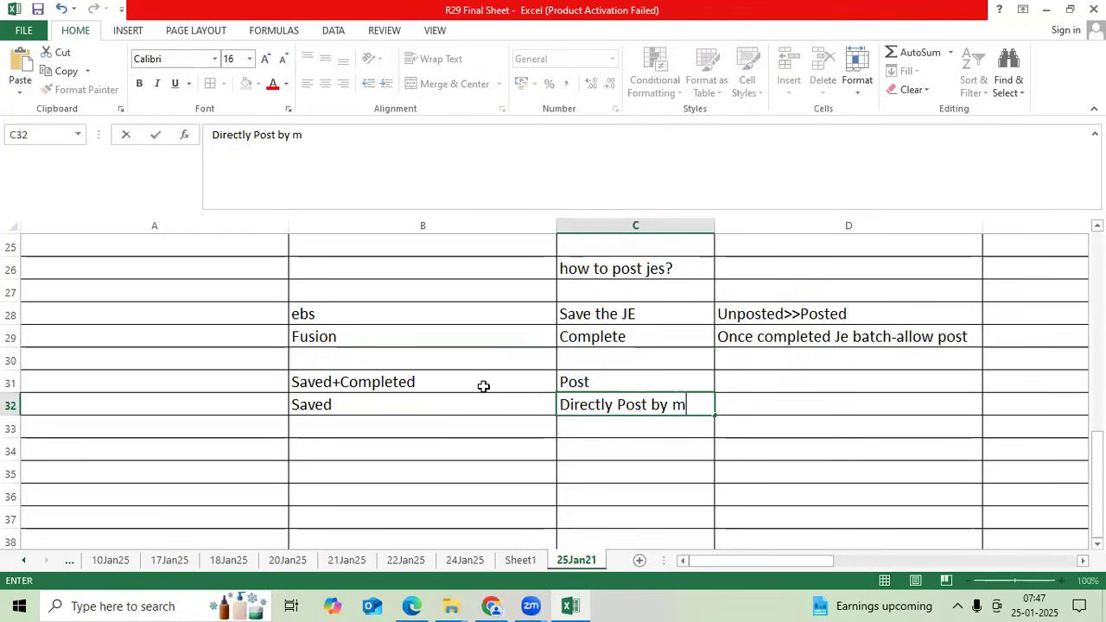
type("anual")
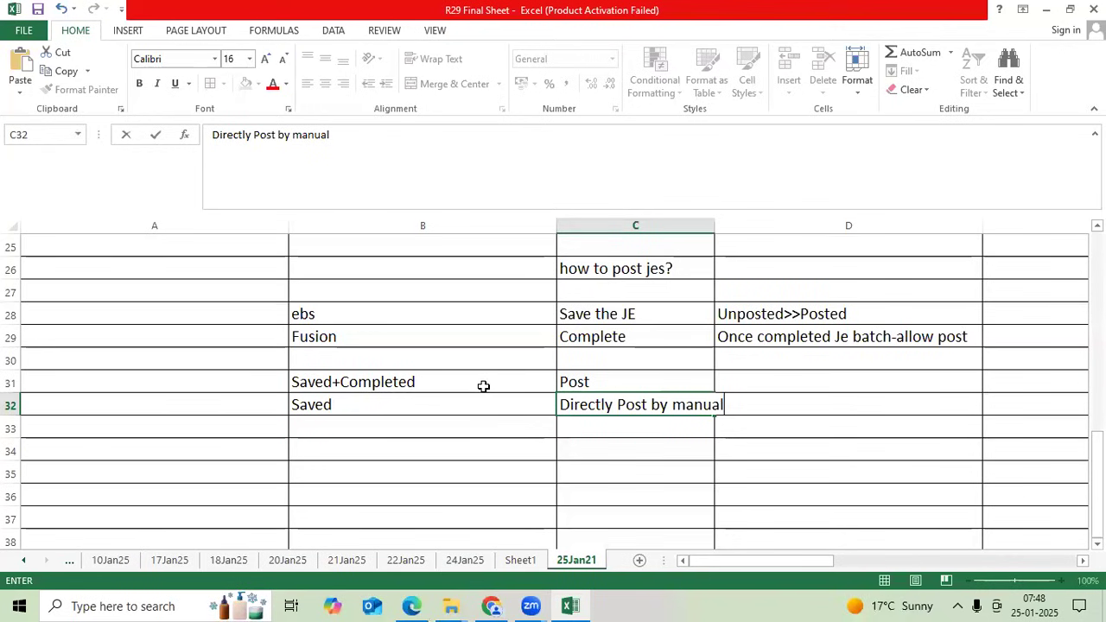
- Review the journal source, Un Posted and Manual Posting entries in rows 15–18
scroll(579, 400, "up", 8)
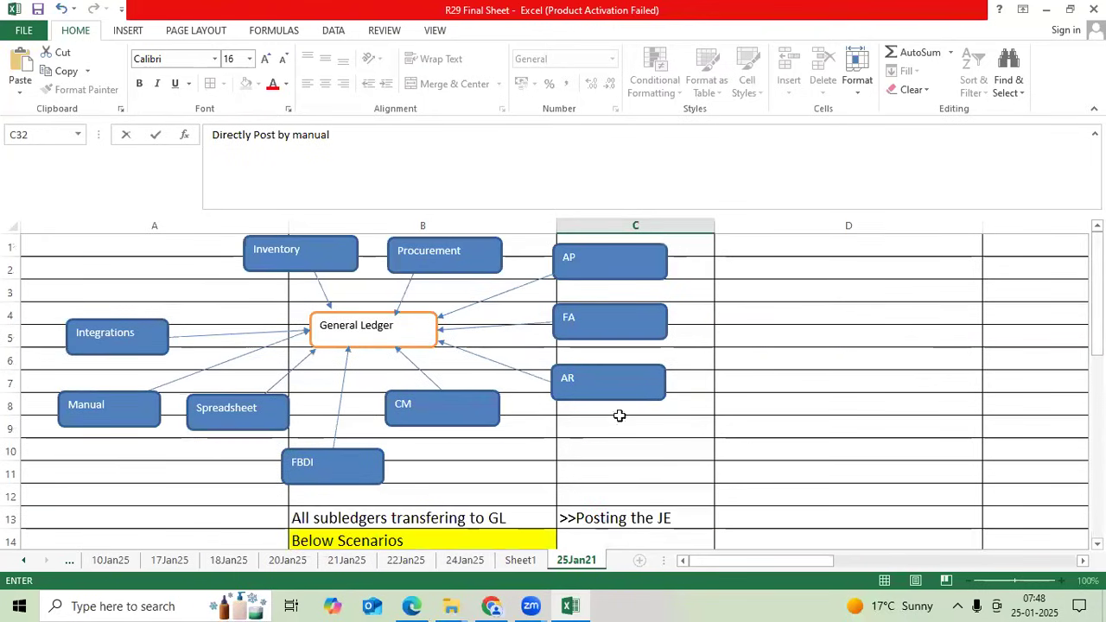
scroll(753, 431, "down", 3)
left_click_drag(390, 363, 393, 427)
left_click_drag(636, 365, 625, 427)
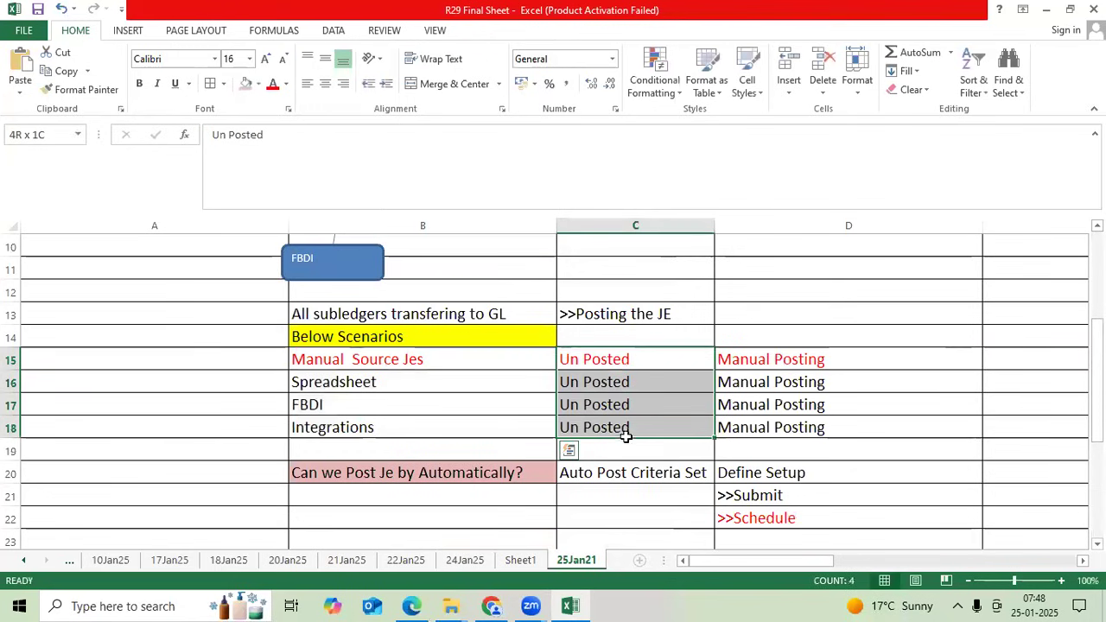
left_click_drag(775, 367, 781, 430)
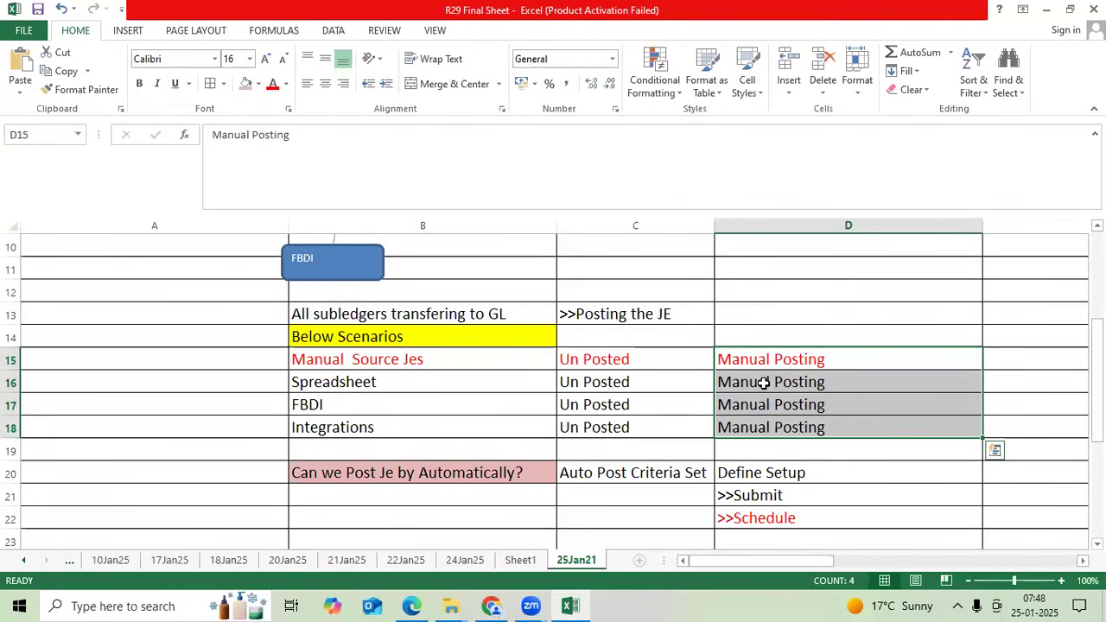
scroll(764, 385, "down", 4)
scroll(763, 383, "up", 5)
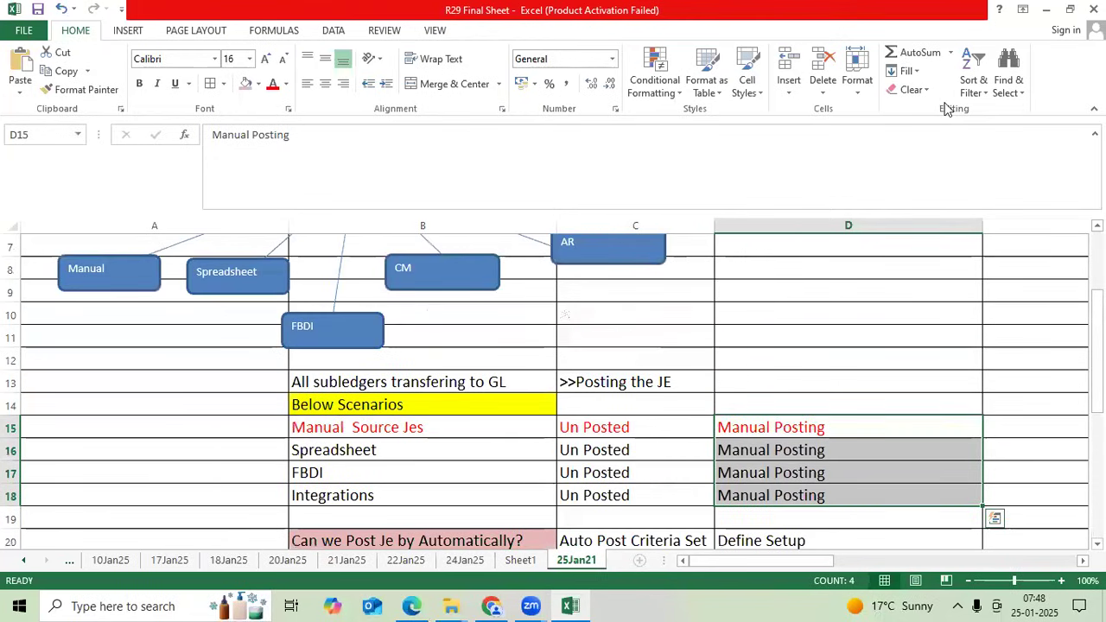